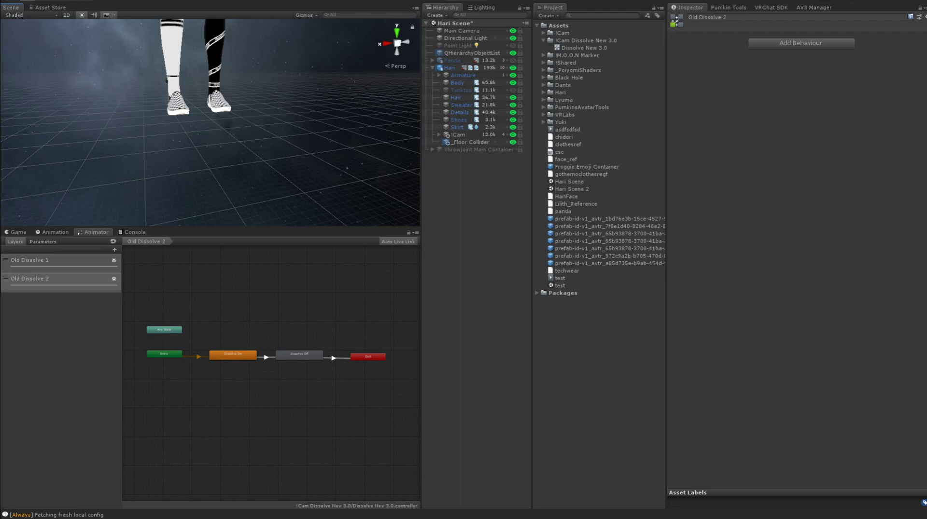
- Delete the unconnected "do nothing" and "dissolve" states from the Old Dissolve 1 layer
{"action": "scroll", "coordinate": [253, 337], "scroll_direction": "up", "scroll_amount": 4}
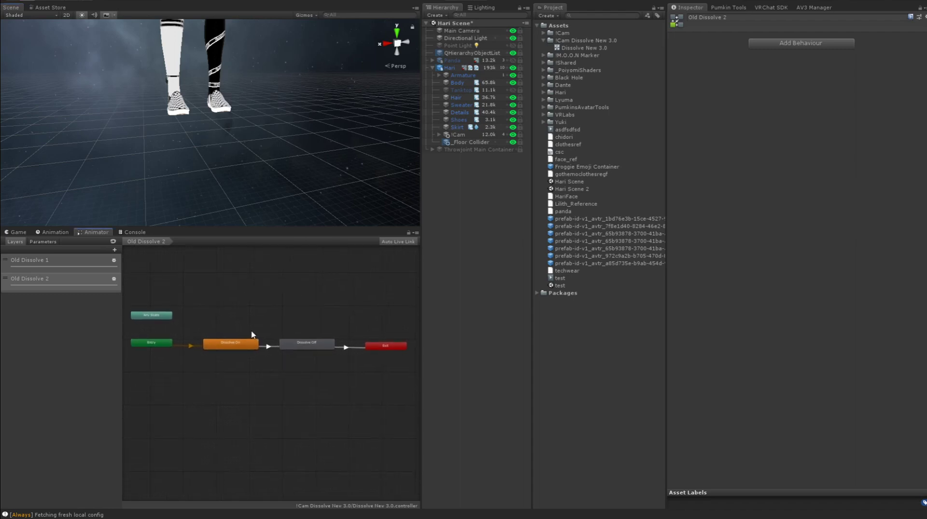
{"action": "left_click", "coordinate": [62, 269]}
{"action": "left_click", "coordinate": [288, 368]}
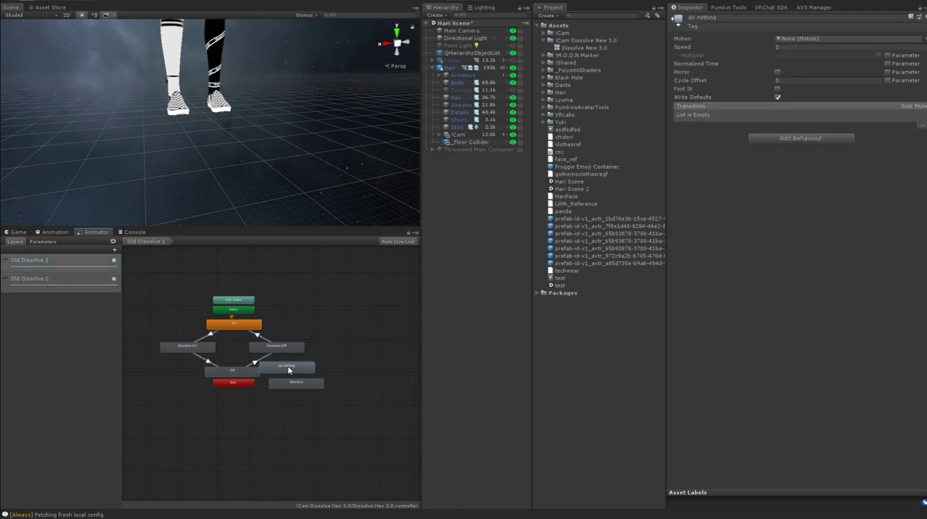
{"action": "left_click_drag", "start_coordinate": [289, 367], "coordinate": [308, 393]}
{"action": "key", "text": "Delete"}
{"action": "left_click", "coordinate": [300, 384]}
{"action": "key", "text": "Delete"}
{"action": "scroll", "coordinate": [257, 321], "scroll_direction": "up", "scroll_amount": 4}
{"action": "middle_click_drag", "start_coordinate": [257, 320], "coordinate": [310, 325]}
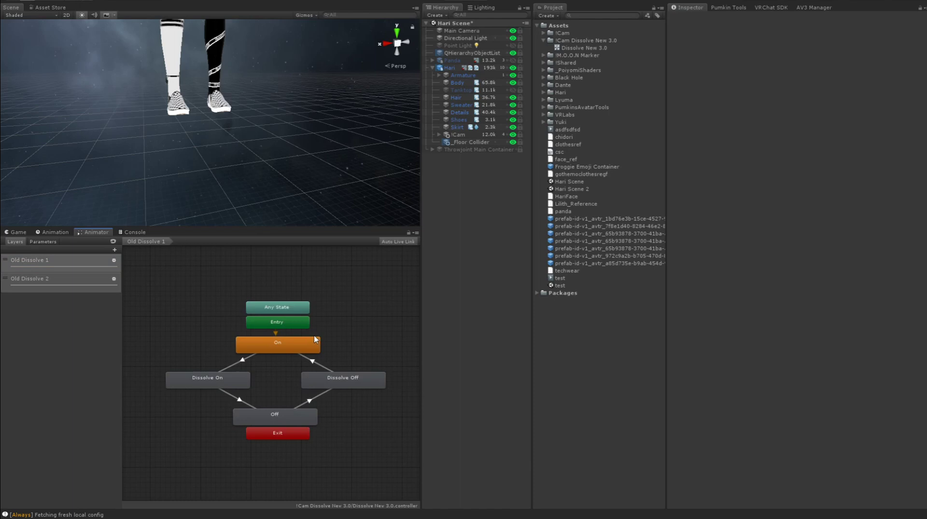
- Examine the loop of On, Dissolve On, Off and Dissolve Off states in the Old Dissolve 1 layer
{"action": "scroll", "coordinate": [314, 339], "scroll_direction": "up", "scroll_amount": 2}
{"action": "left_click_drag", "start_coordinate": [182, 278], "coordinate": [352, 427]}
{"action": "left_click", "coordinate": [385, 445]}
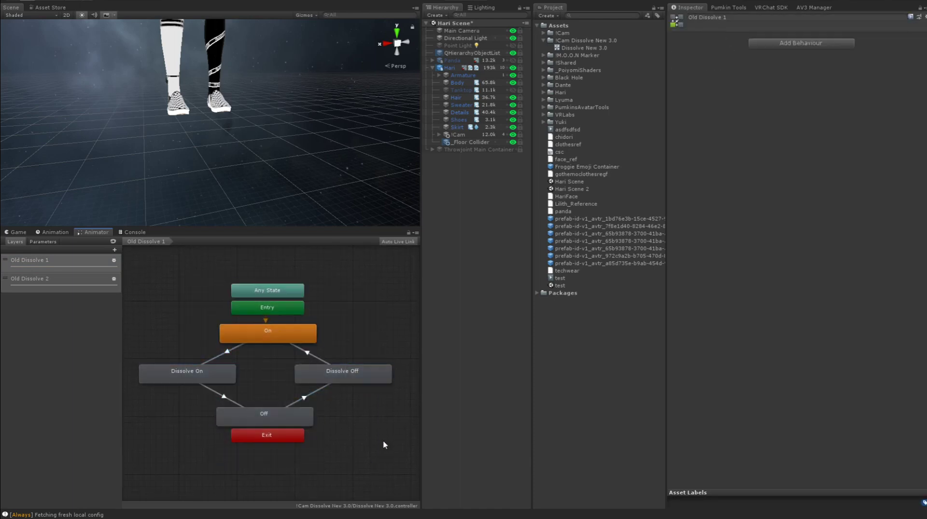
{"action": "left_click", "coordinate": [207, 373]}
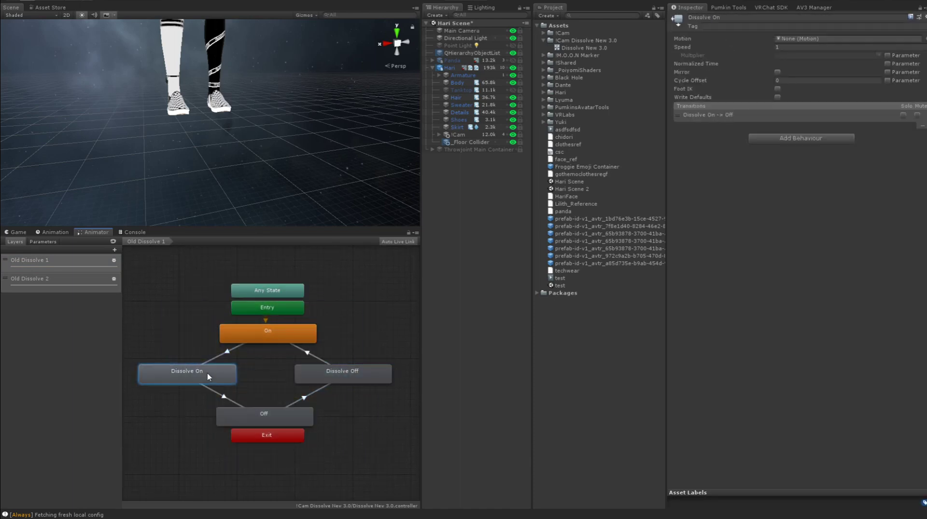
{"action": "left_click", "coordinate": [263, 420]}
{"action": "left_click", "coordinate": [316, 380]}
{"action": "left_click", "coordinate": [274, 331]}
{"action": "left_click", "coordinate": [212, 370]}
{"action": "left_click", "coordinate": [259, 412]}
{"action": "left_click", "coordinate": [331, 369]}
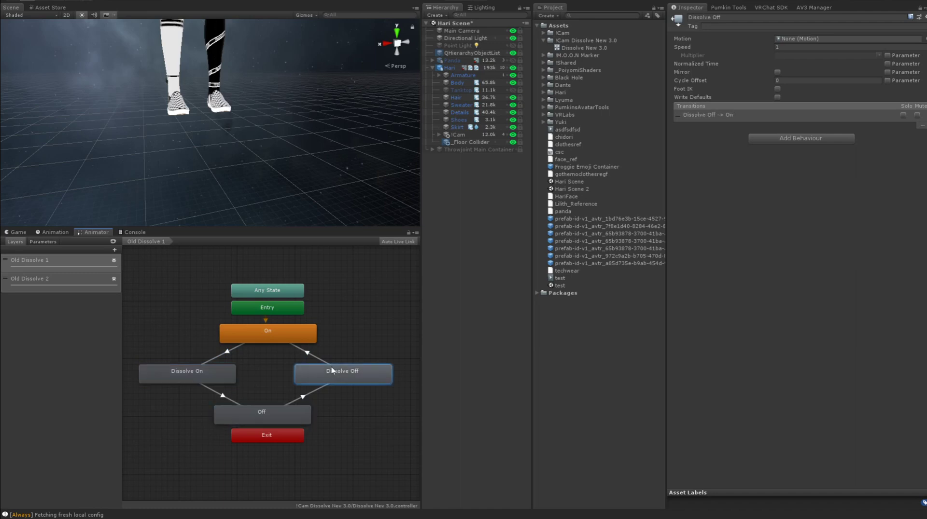
{"action": "left_click", "coordinate": [237, 340]}
{"action": "left_click", "coordinate": [196, 381]}
{"action": "left_click", "coordinate": [256, 421]}
{"action": "left_click", "coordinate": [336, 379]}
{"action": "left_click", "coordinate": [335, 347]}
{"action": "left_click", "coordinate": [344, 375]}
{"action": "left_click", "coordinate": [349, 334]}
{"action": "scroll", "coordinate": [332, 338], "scroll_direction": "up", "scroll_amount": 2}
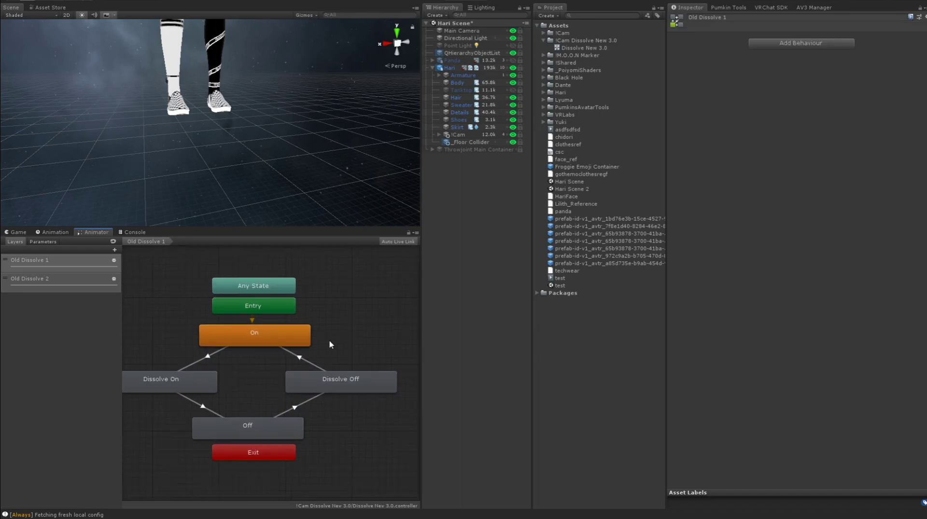
{"action": "left_click", "coordinate": [285, 424]}
{"action": "scroll", "coordinate": [312, 367], "scroll_direction": "down", "scroll_amount": 2}
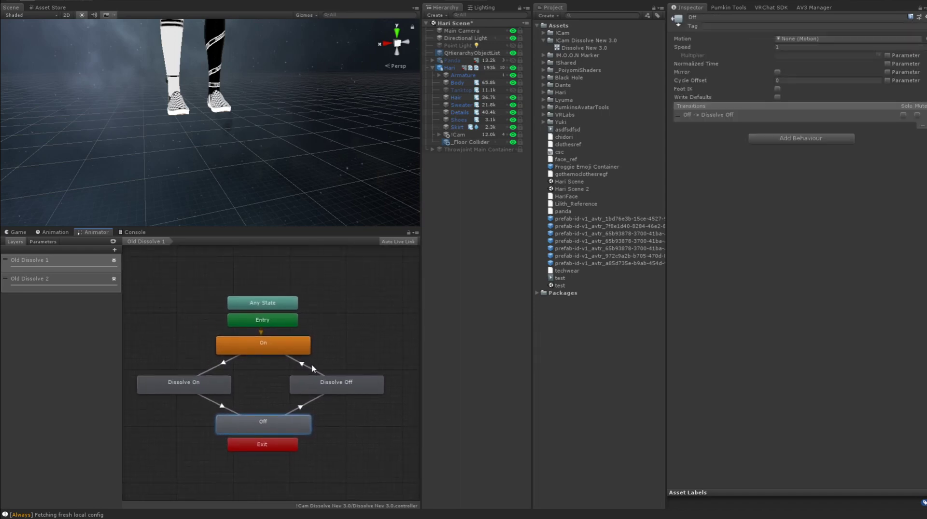
{"action": "left_click", "coordinate": [187, 305]}
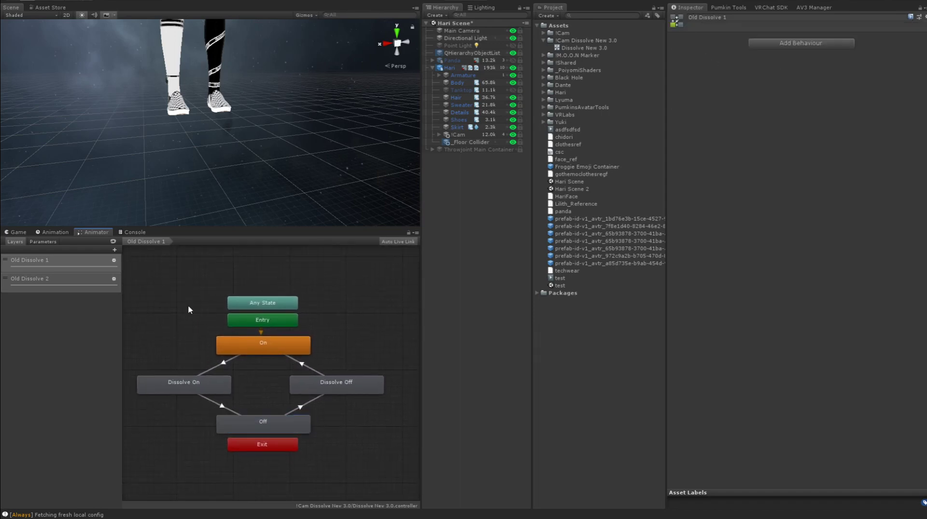
- Examine the Dissolve On and Dissolve Off states and their transitions in the Old Dissolve 2 layer
{"action": "left_click", "coordinate": [92, 283]}
{"action": "scroll", "coordinate": [217, 337], "scroll_direction": "down", "scroll_amount": 2}
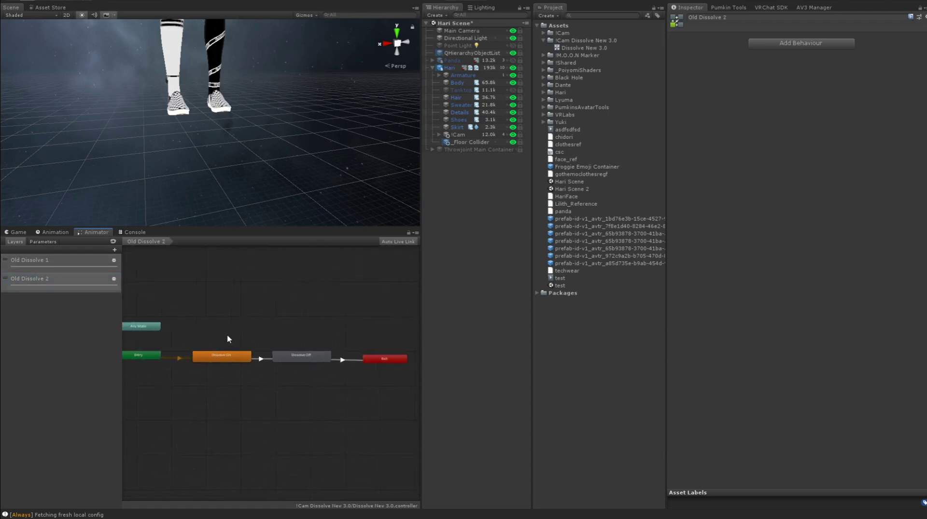
{"action": "left_click", "coordinate": [282, 357]}
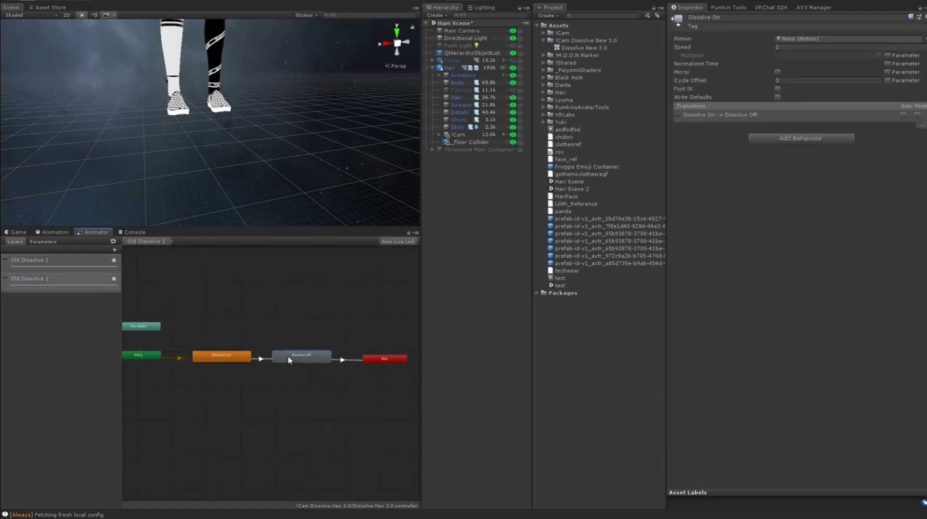
{"action": "left_click", "coordinate": [242, 361]}
{"action": "left_click", "coordinate": [311, 359]}
{"action": "scroll", "coordinate": [297, 338], "scroll_direction": "up", "scroll_amount": 2}
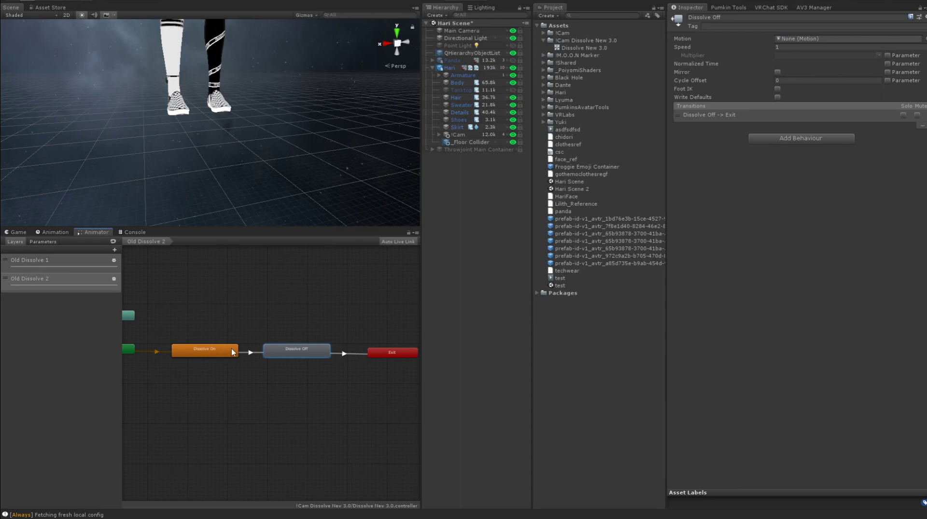
{"action": "left_click", "coordinate": [231, 351]}
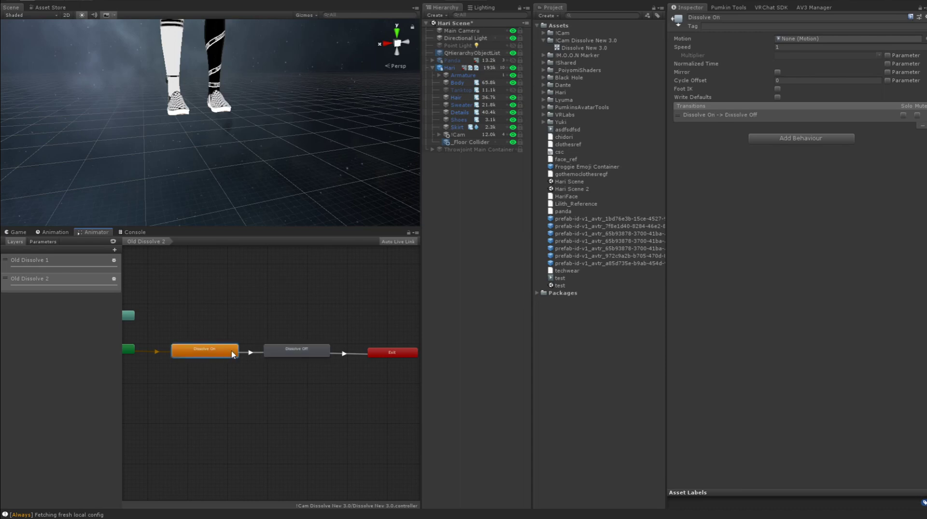
{"action": "left_click", "coordinate": [270, 353]}
{"action": "left_click", "coordinate": [227, 351]}
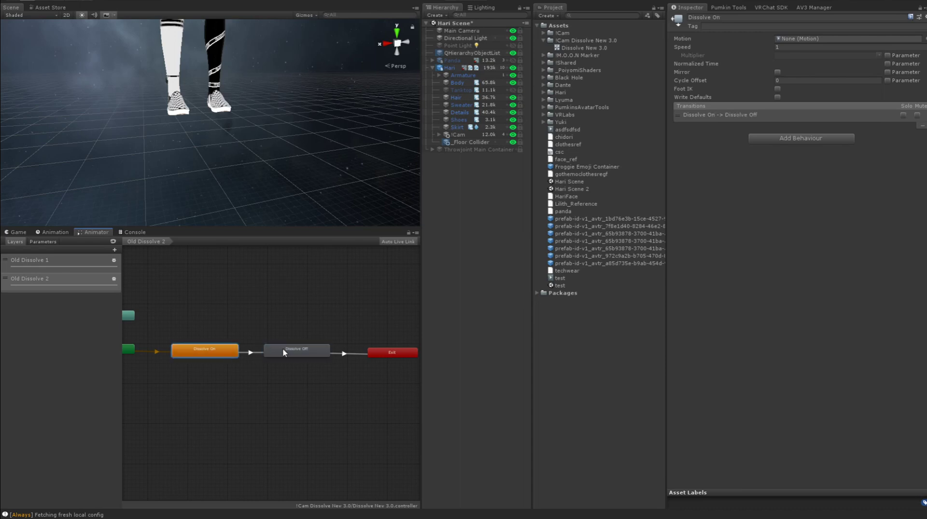
{"action": "left_click", "coordinate": [281, 351]}
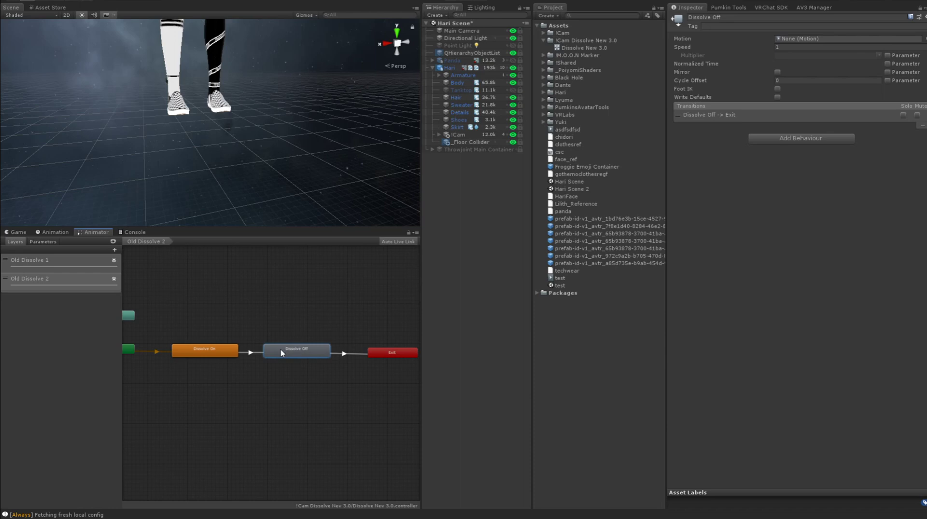
{"action": "left_click", "coordinate": [231, 348]}
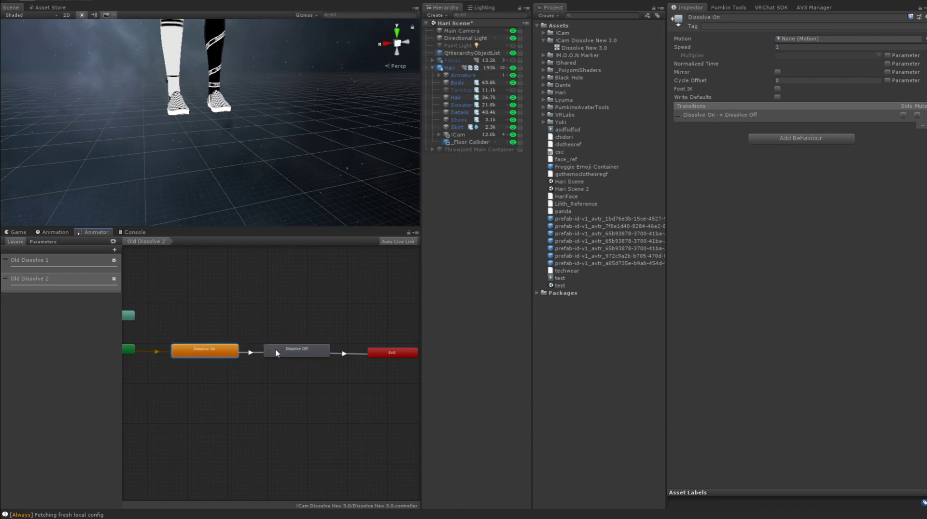
{"action": "left_click", "coordinate": [277, 354]}
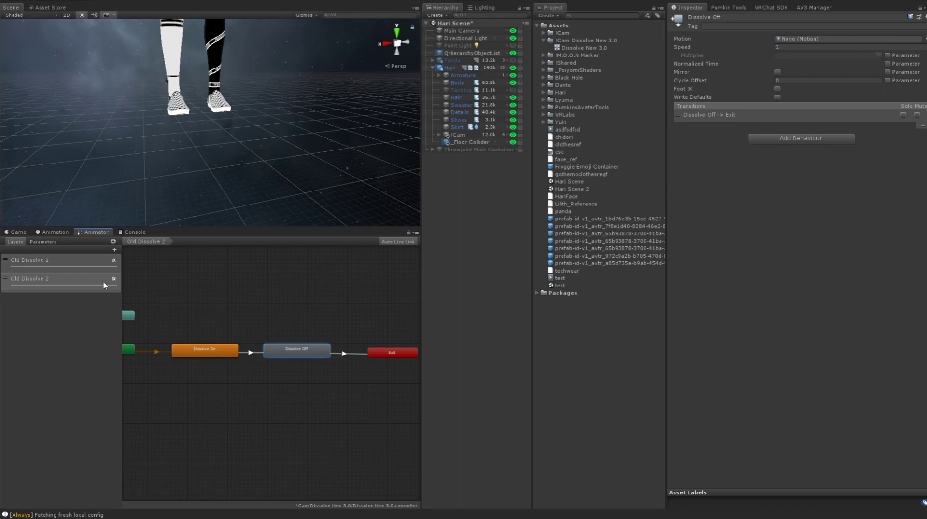
- Compare the two old layers and review the On, Dissolve On and Off states of Old Dissolve 1
{"action": "left_click", "coordinate": [76, 267]}
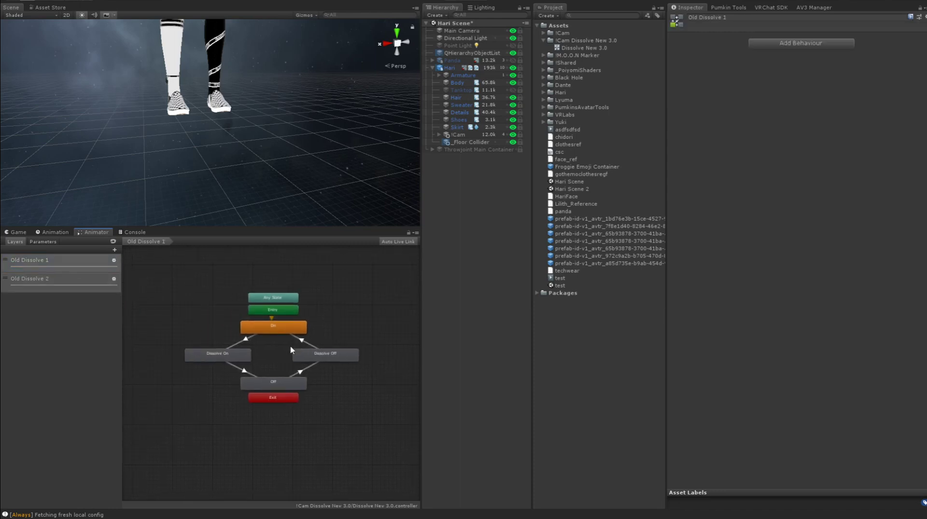
{"action": "scroll", "coordinate": [291, 350], "scroll_direction": "up", "scroll_amount": 2}
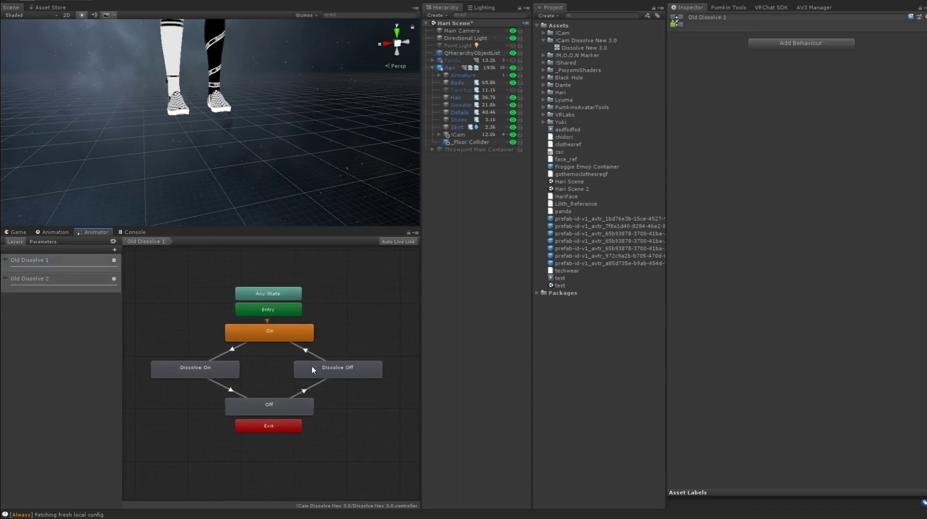
{"action": "left_click", "coordinate": [86, 283]}
{"action": "left_click", "coordinate": [75, 268]}
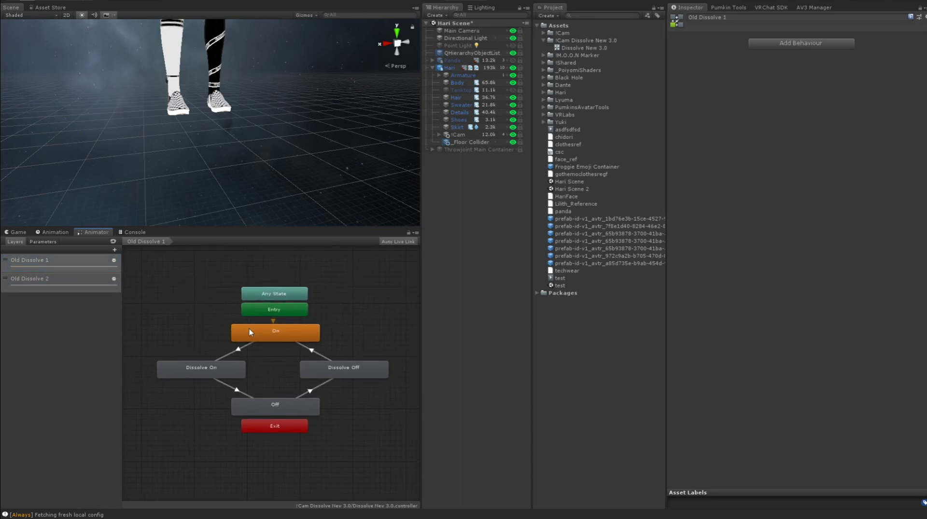
{"action": "scroll", "coordinate": [249, 329], "scroll_direction": "up", "scroll_amount": 3}
{"action": "scroll", "coordinate": [270, 334], "scroll_direction": "down", "scroll_amount": 3}
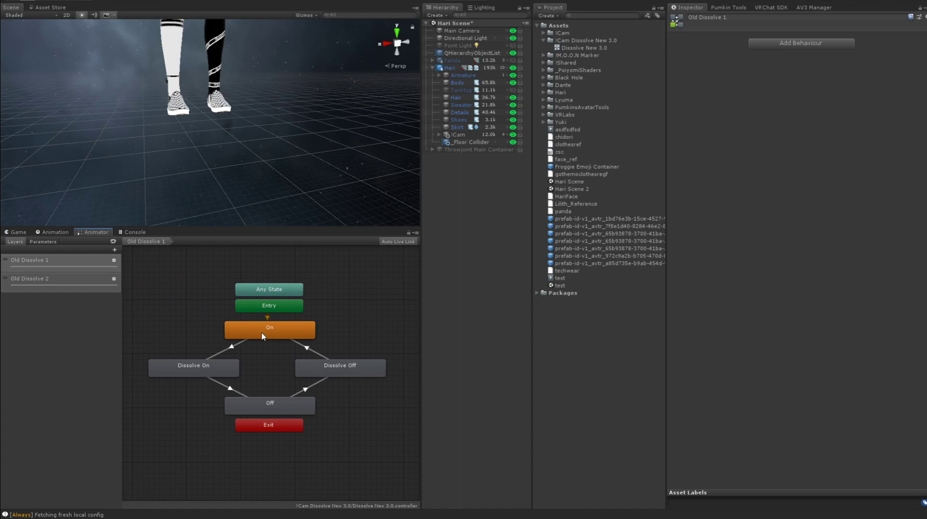
{"action": "left_click", "coordinate": [263, 336]}
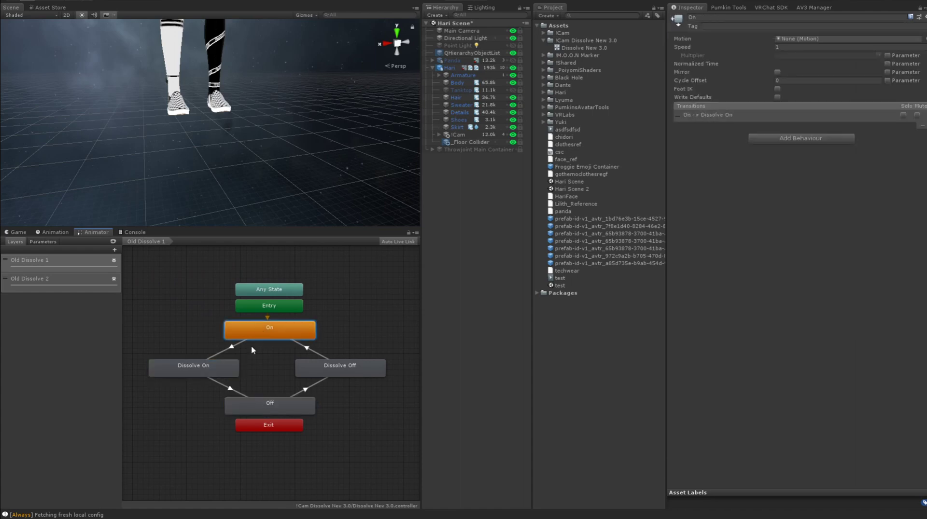
{"action": "left_click", "coordinate": [227, 368]}
{"action": "left_click", "coordinate": [259, 407]}
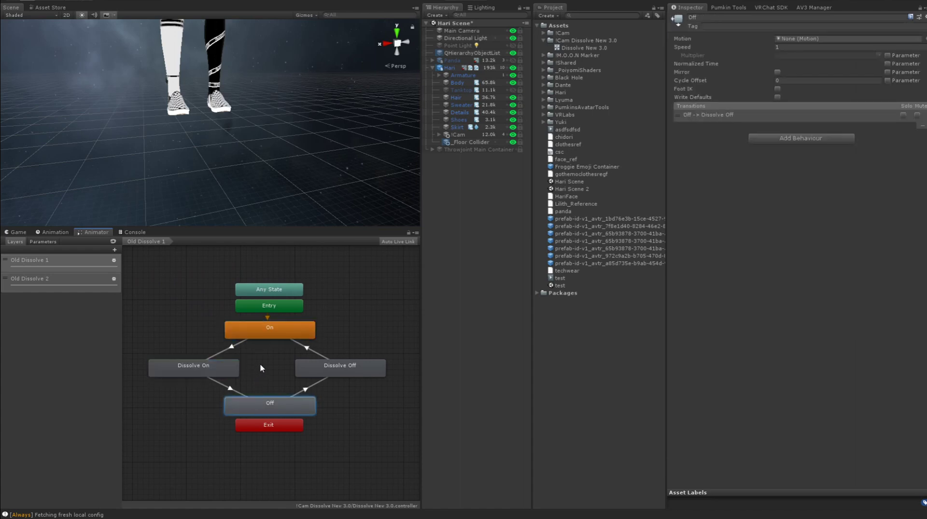
{"action": "scroll", "coordinate": [260, 365], "scroll_direction": "down", "scroll_amount": 3}
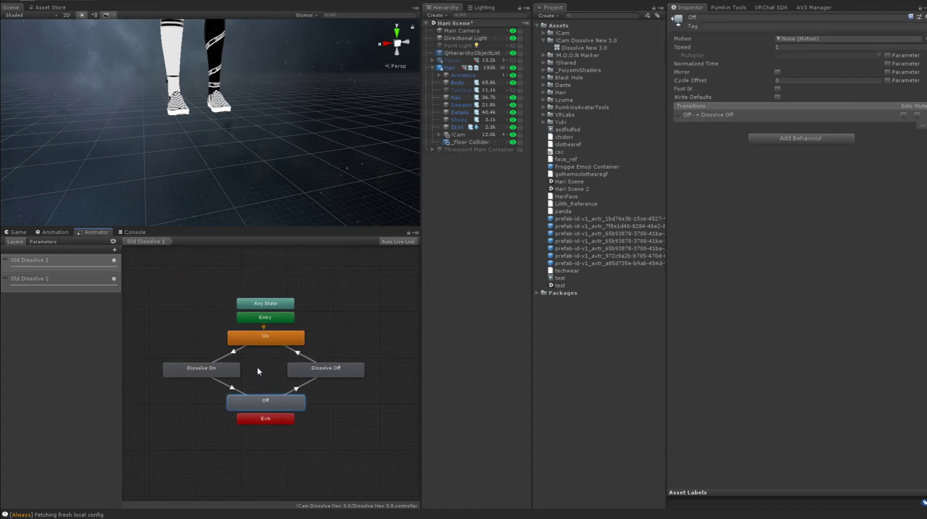
{"action": "middle_click_drag", "start_coordinate": [259, 368], "coordinate": [253, 370]}
{"action": "left_click", "coordinate": [272, 369]}
{"action": "scroll", "coordinate": [272, 369], "scroll_direction": "up", "scroll_amount": 3}
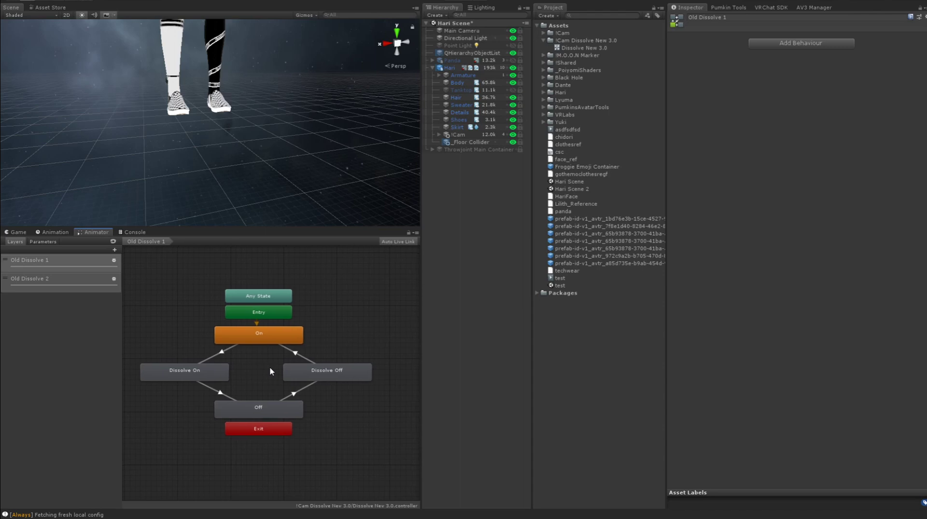
- Review the chain from Entry through Dissolve On and Dissolve Off to Exit in Old Dissolve 2
{"action": "left_click", "coordinate": [80, 288]}
{"action": "scroll", "coordinate": [206, 322], "scroll_direction": "down", "scroll_amount": 2}
{"action": "scroll", "coordinate": [209, 349], "scroll_direction": "up", "scroll_amount": 3}
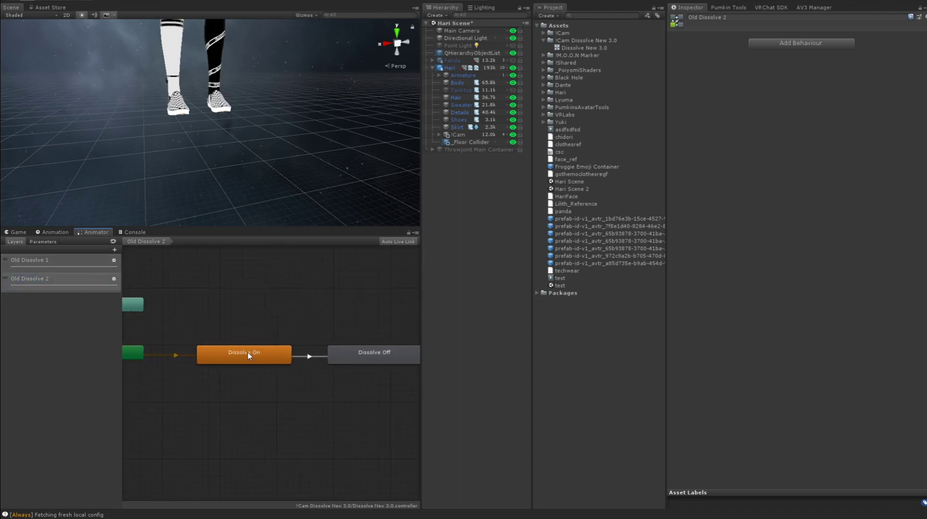
{"action": "left_click", "coordinate": [234, 358]}
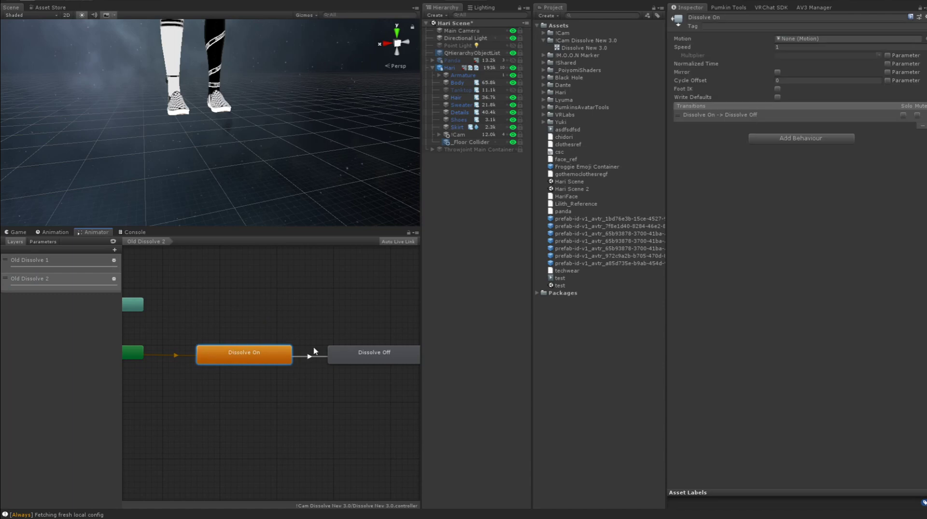
{"action": "middle_click_drag", "start_coordinate": [314, 348], "coordinate": [202, 350]}
{"action": "scroll", "coordinate": [302, 354], "scroll_direction": "down", "scroll_amount": 2}
{"action": "middle_click_drag", "start_coordinate": [302, 355], "coordinate": [376, 353]}
{"action": "scroll", "coordinate": [269, 354], "scroll_direction": "down", "scroll_amount": 2}
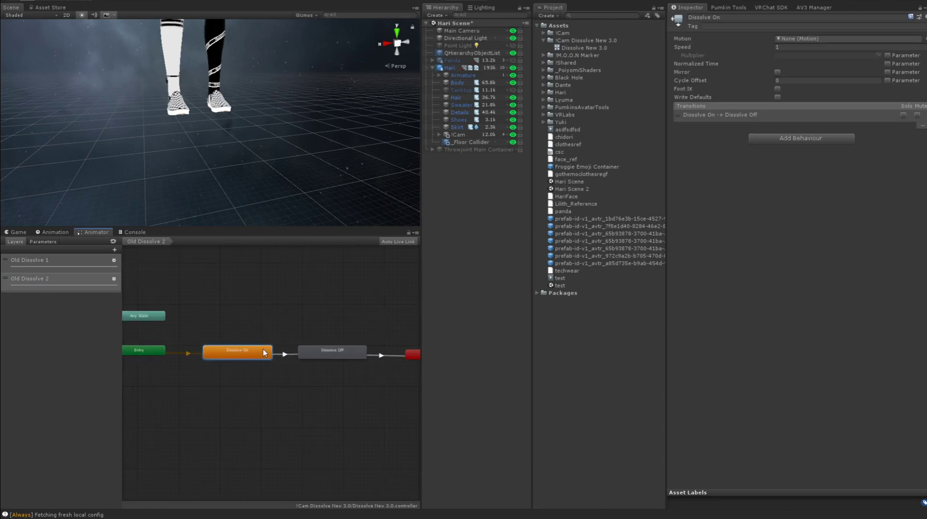
{"action": "middle_click_drag", "start_coordinate": [265, 354], "coordinate": [261, 353]}
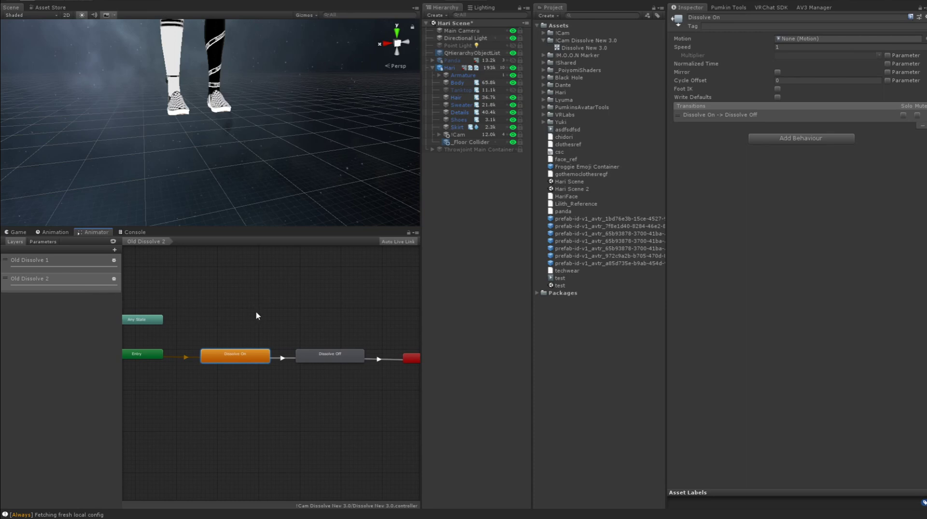
{"action": "left_click", "coordinate": [63, 284]}
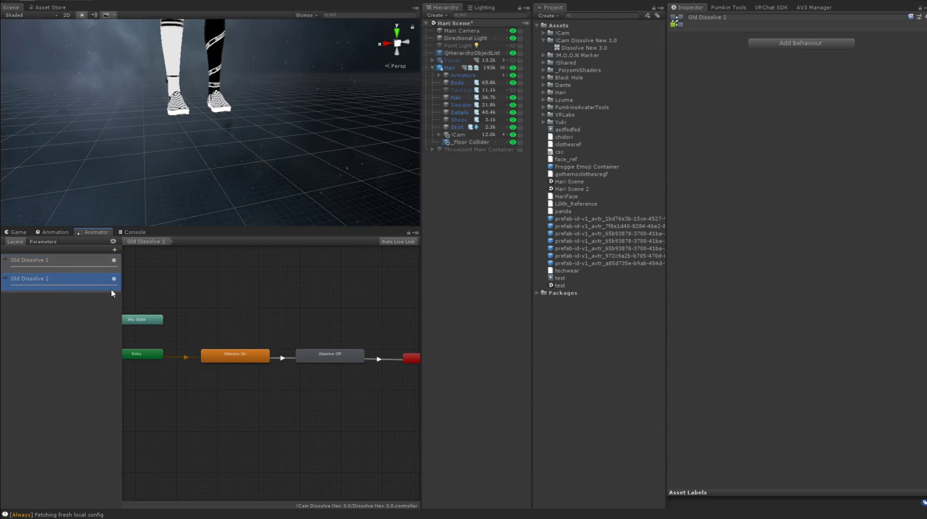
{"action": "scroll", "coordinate": [219, 314], "scroll_direction": "down", "scroll_amount": 1}
{"action": "middle_click_drag", "start_coordinate": [219, 313], "coordinate": [214, 313]}
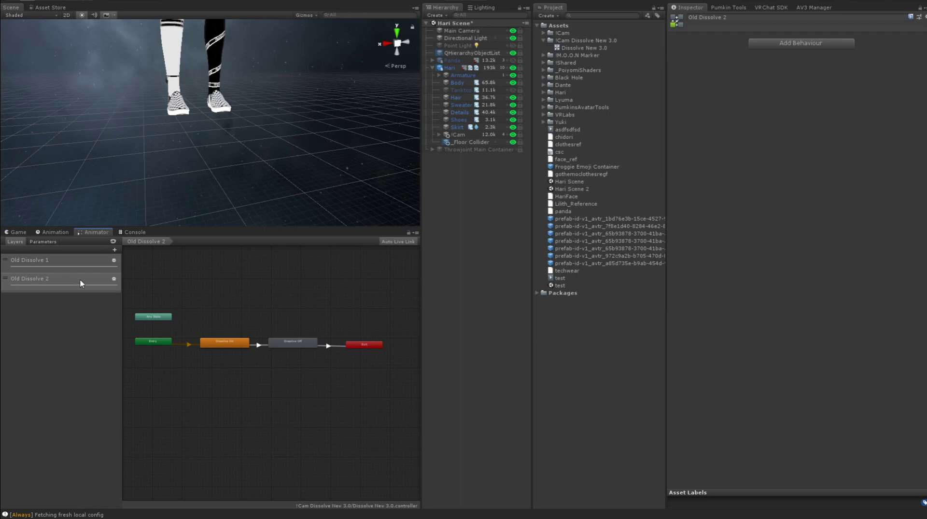
- Replace the Old Dissolve 2 and Old Dissolve 1 layers with one new empty animator layer
{"action": "left_click", "coordinate": [81, 284]}
{"action": "key", "text": "Delete"}
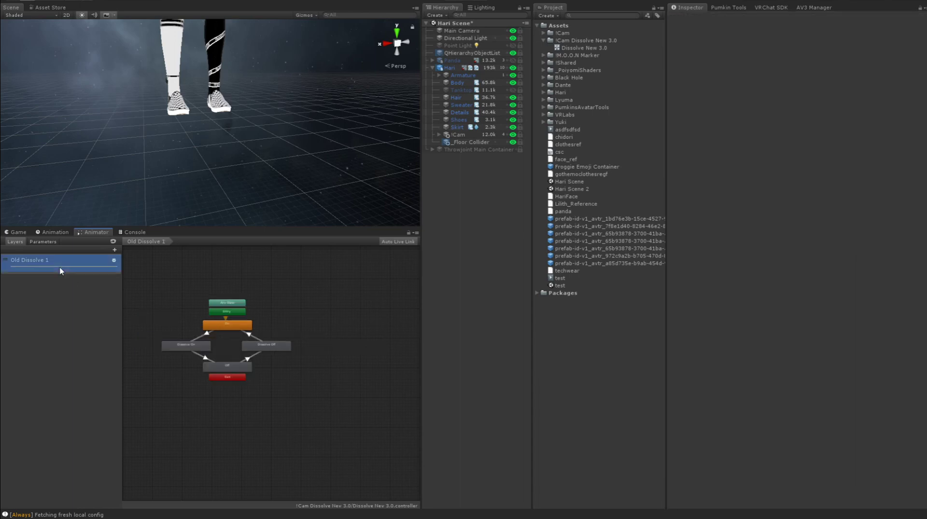
{"action": "key", "text": "Delete"}
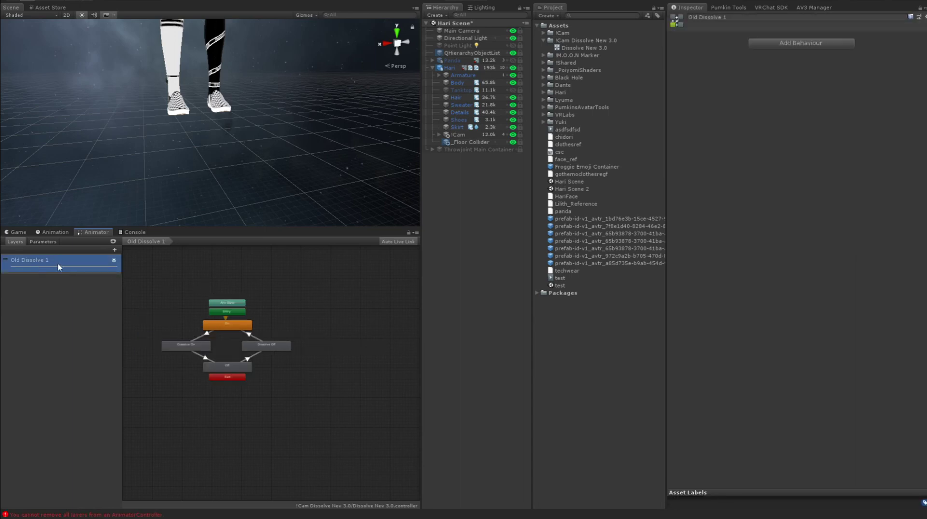
{"action": "left_click", "coordinate": [114, 250]}
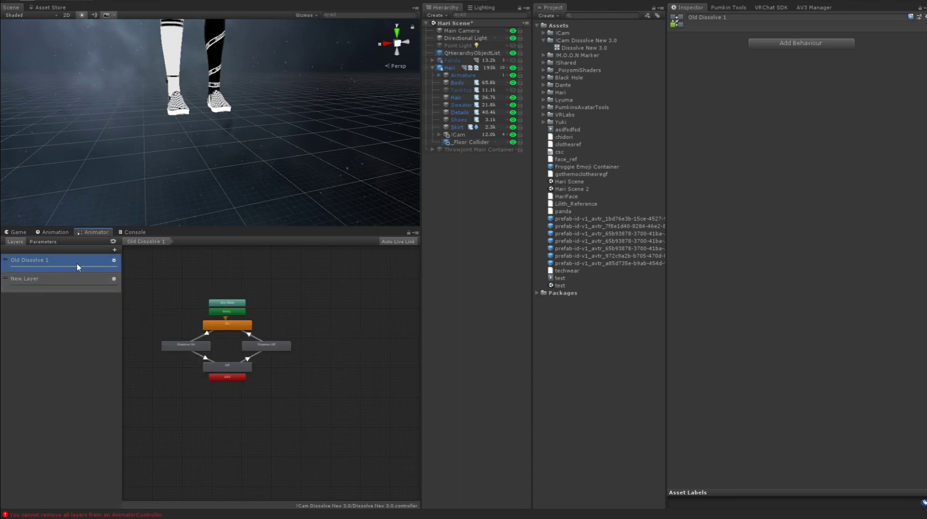
{"action": "key", "text": "Delete"}
- Rename the new empty animator layer as Dissolve
{"action": "double_click", "coordinate": [39, 263]}
{"action": "type", "text": "Dis"}
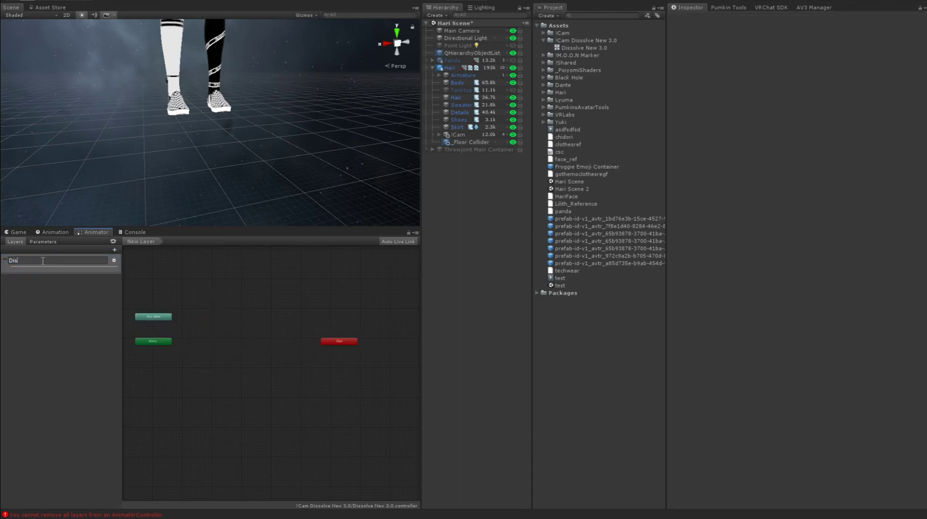
{"action": "type", "text": "solve"}
{"action": "key", "text": "Return"}
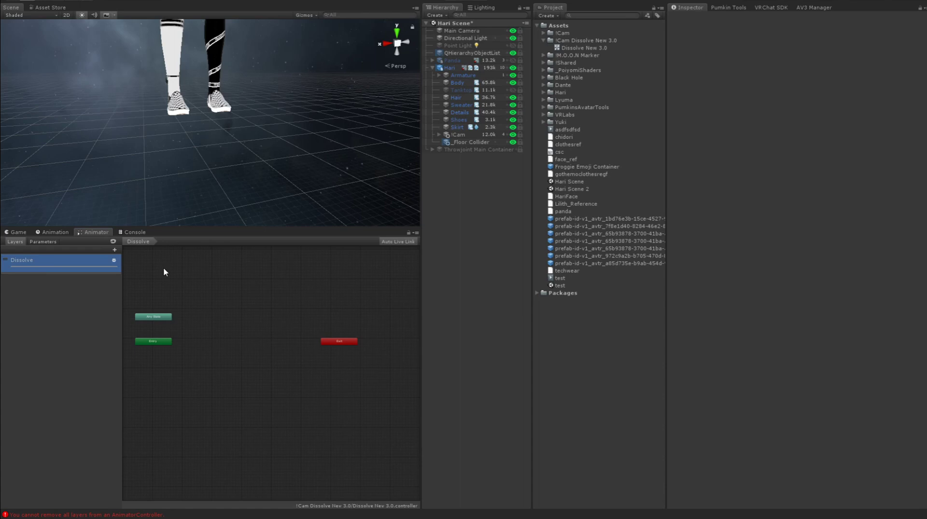
{"action": "left_click", "coordinate": [35, 261]}
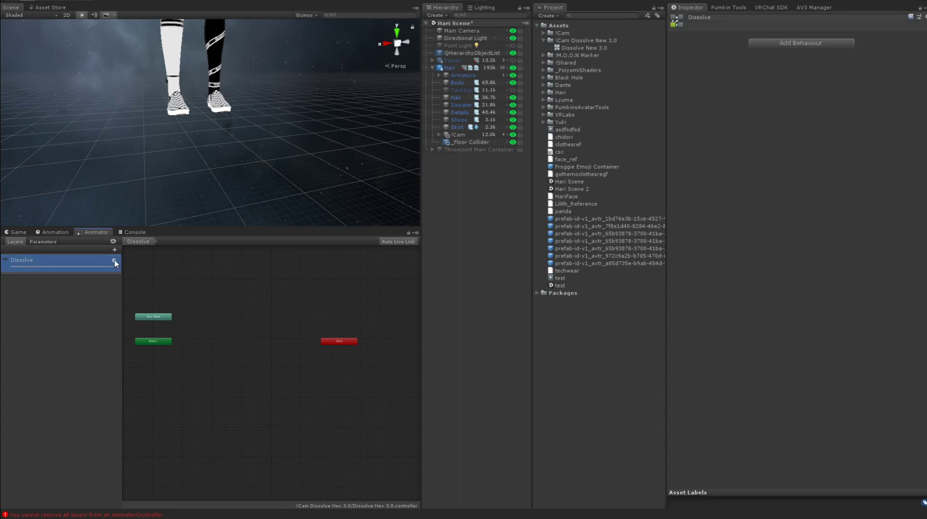
{"action": "left_click", "coordinate": [321, 270]}
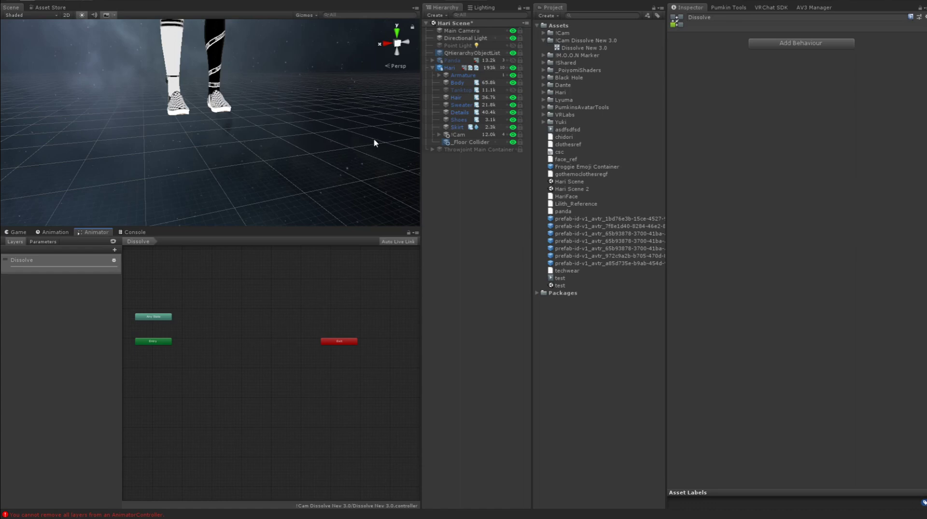
- Examine the Dissolve settings in the Skirt's Poiyomi material, including the Dissolve Alpha value
{"action": "left_click", "coordinate": [54, 233]}
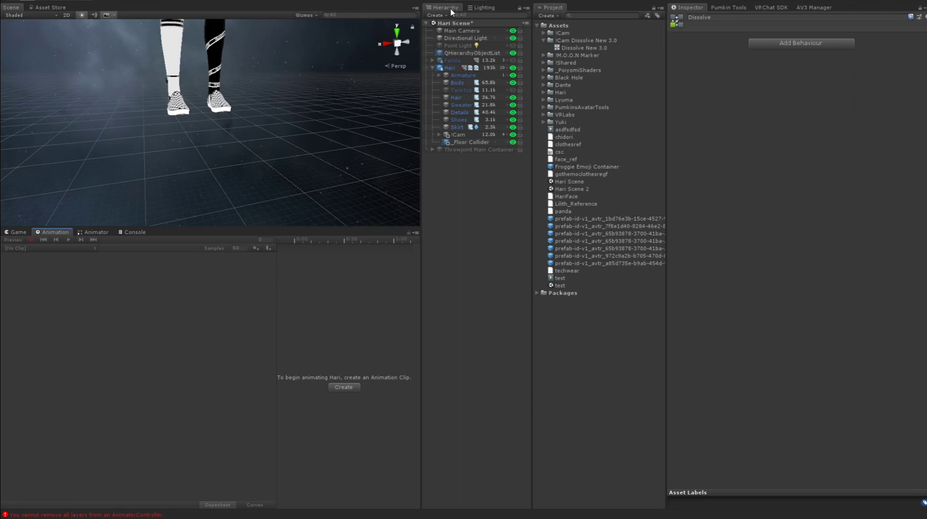
{"action": "middle_click_drag", "start_coordinate": [322, 104], "coordinate": [314, 178]}
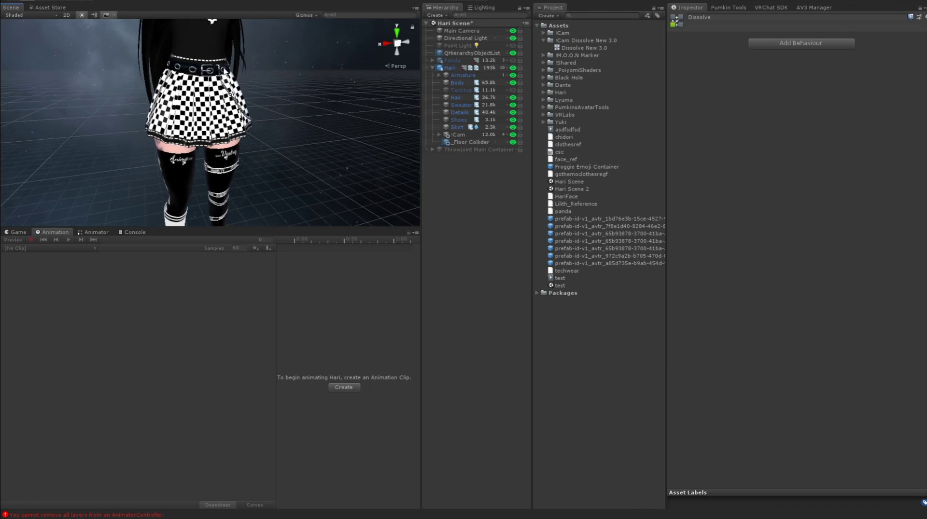
{"action": "left_click", "coordinate": [458, 127]}
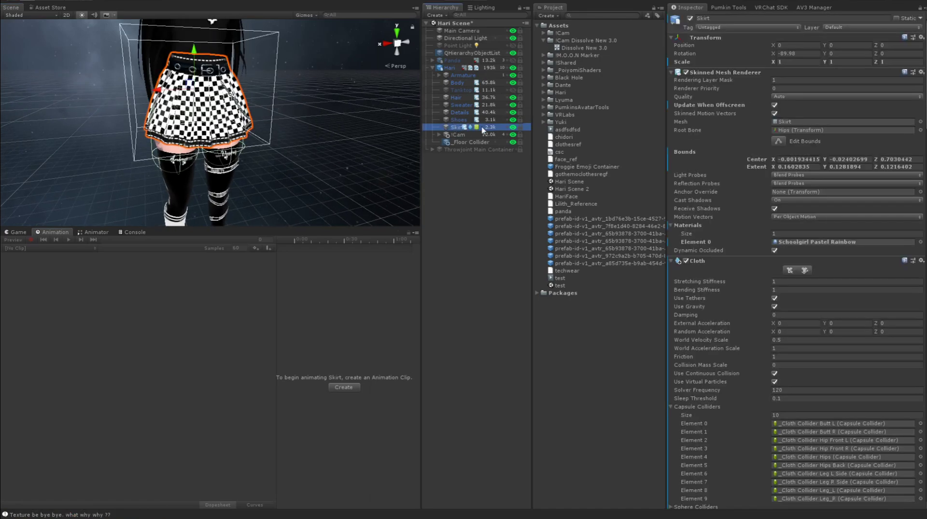
{"action": "scroll", "coordinate": [787, 166], "scroll_direction": "down", "scroll_amount": 10}
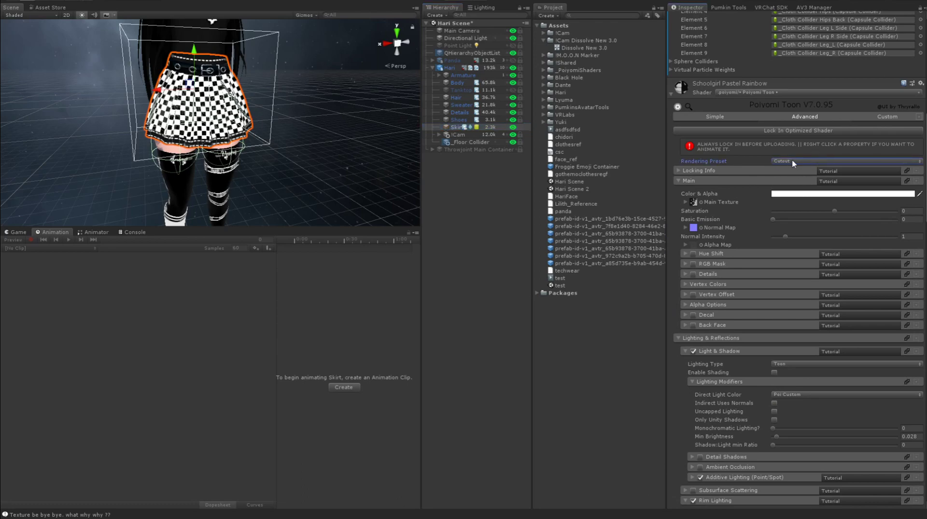
{"action": "scroll", "coordinate": [777, 235], "scroll_direction": "down", "scroll_amount": 5}
{"action": "scroll", "coordinate": [777, 234], "scroll_direction": "down", "scroll_amount": 10}
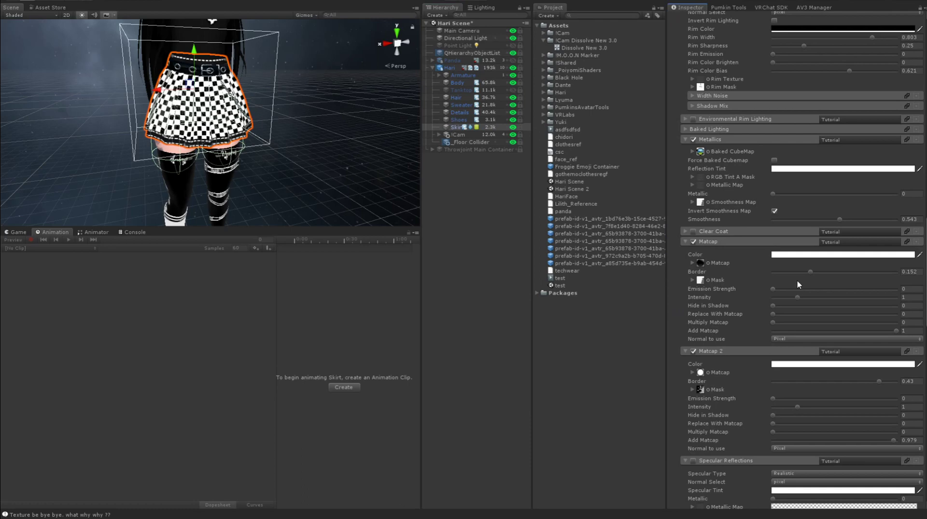
{"action": "scroll", "coordinate": [797, 281], "scroll_direction": "down", "scroll_amount": 12}
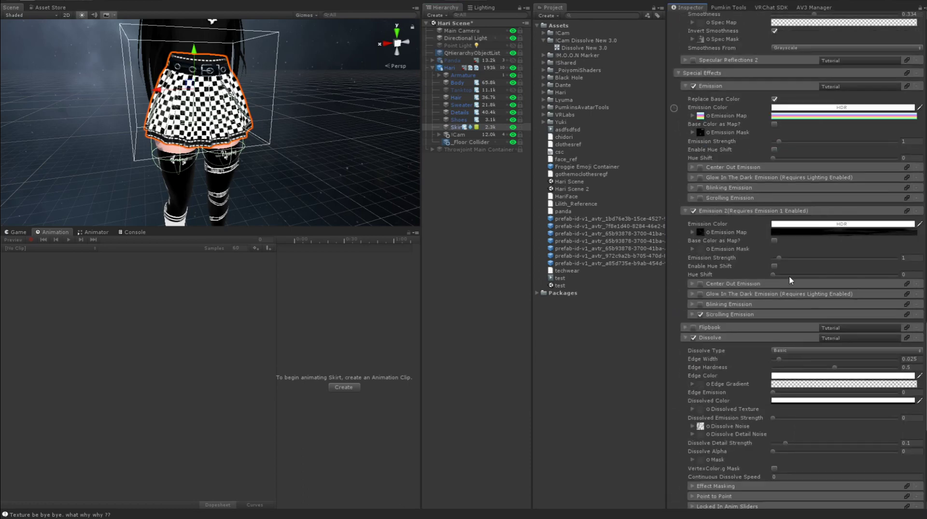
{"action": "scroll", "coordinate": [768, 292], "scroll_direction": "down", "scroll_amount": 2}
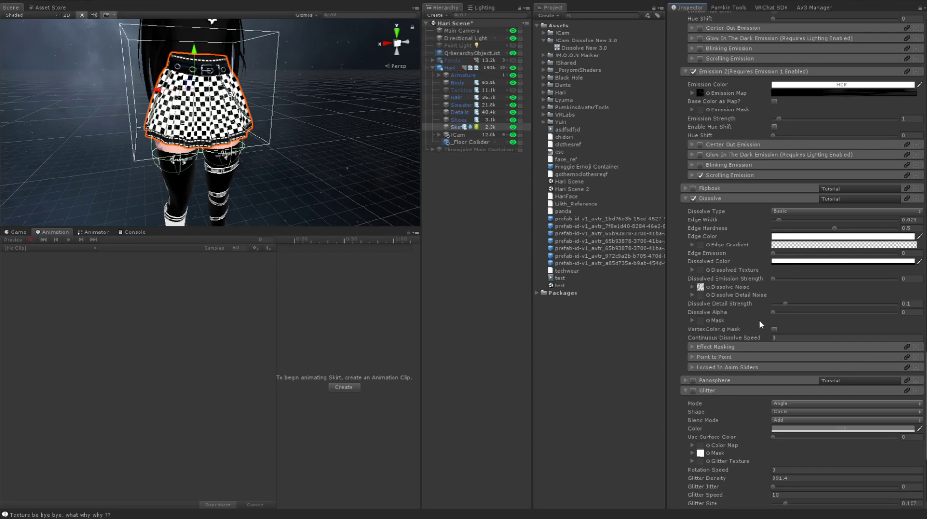
{"action": "left_click_drag", "start_coordinate": [775, 312], "coordinate": [730, 324]}
{"action": "left_click", "coordinate": [653, 358]}
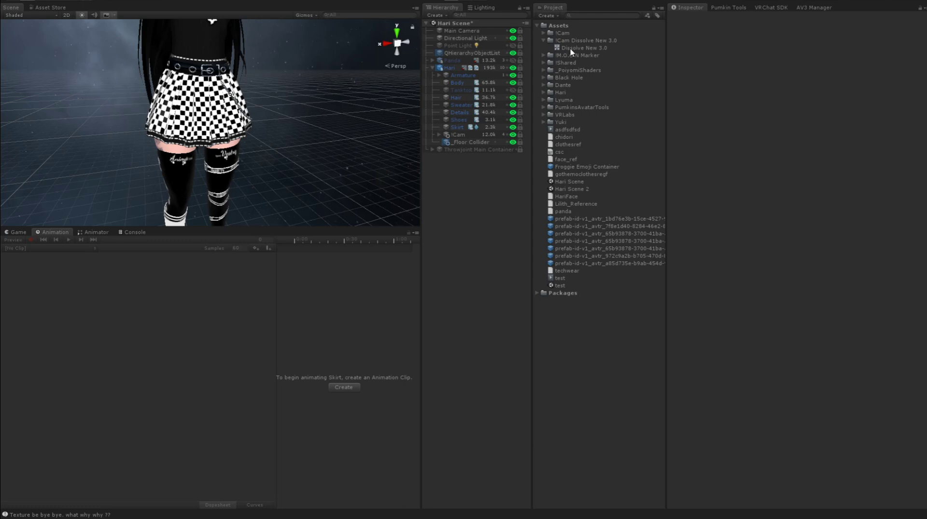
- Assign the Dissolve New 3.0 controller to the Hari avatar in Play mode and create an animation clip named DoNothing for it
{"action": "key", "text": "ctrl+p"}
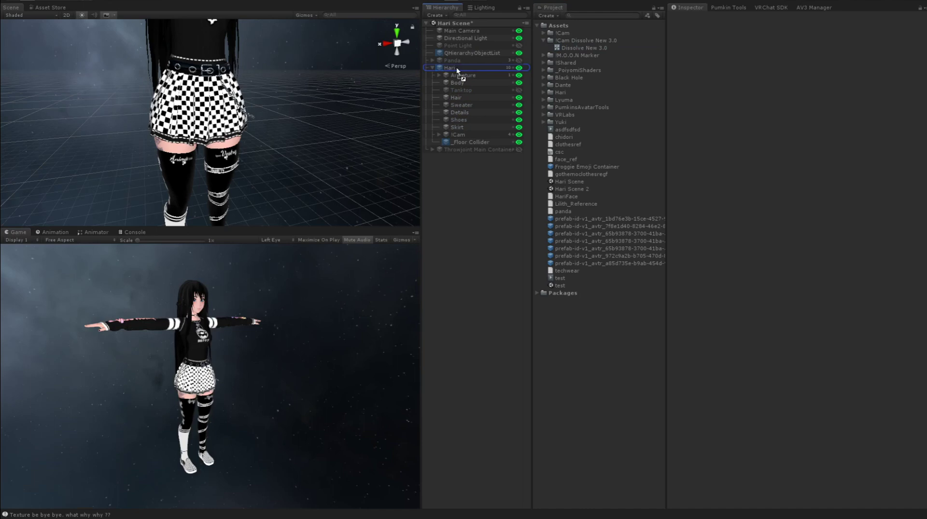
{"action": "left_click", "coordinate": [456, 68]}
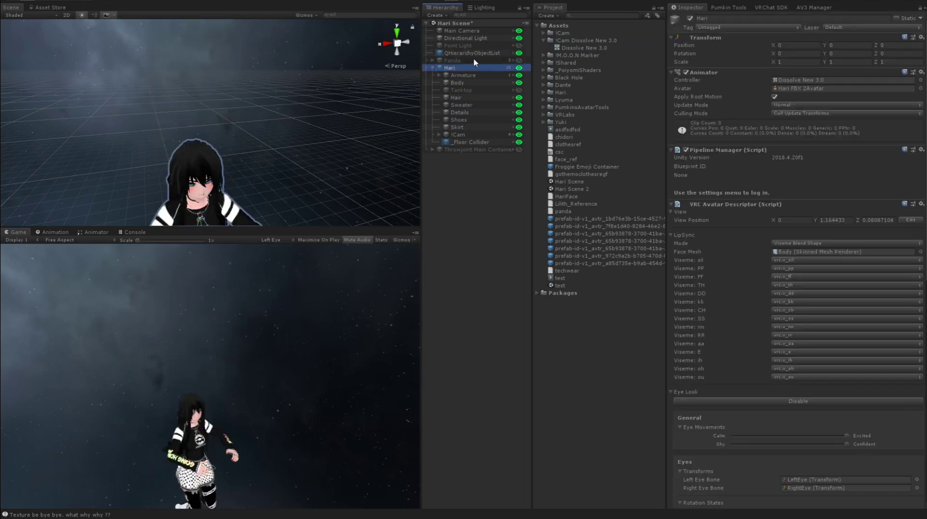
{"action": "left_click", "coordinate": [83, 232]}
{"action": "left_click", "coordinate": [55, 232]}
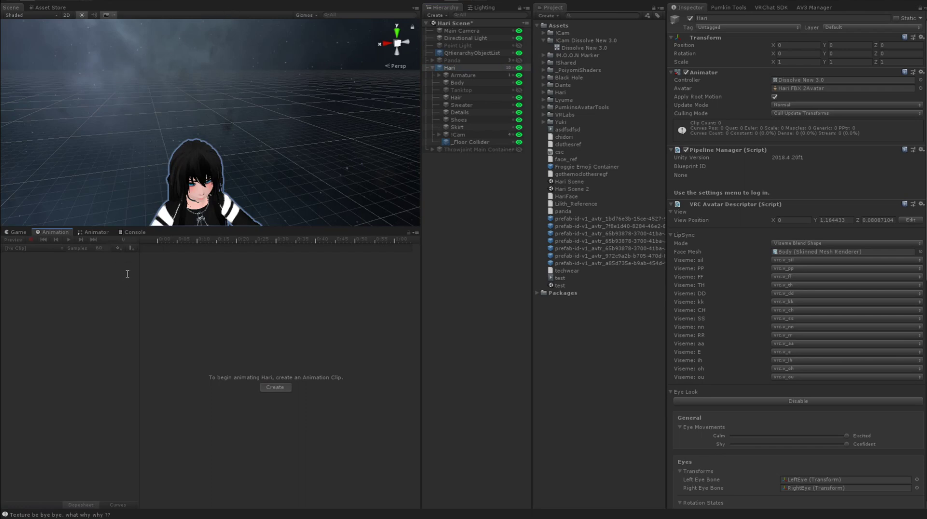
{"action": "key", "text": "Return"}
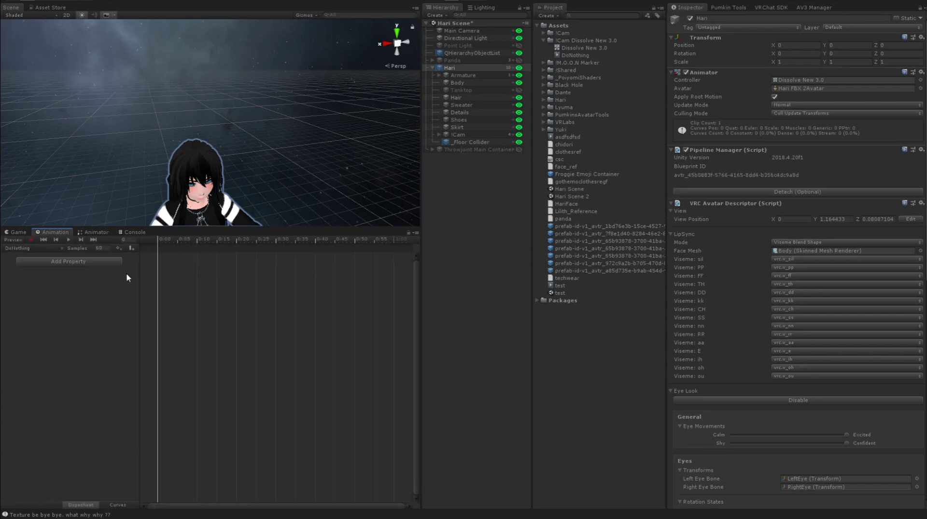
- Record the Skirt as inactive in the DoNothing clip and copy that keyframe to the following frame
{"action": "left_click", "coordinate": [32, 240]}
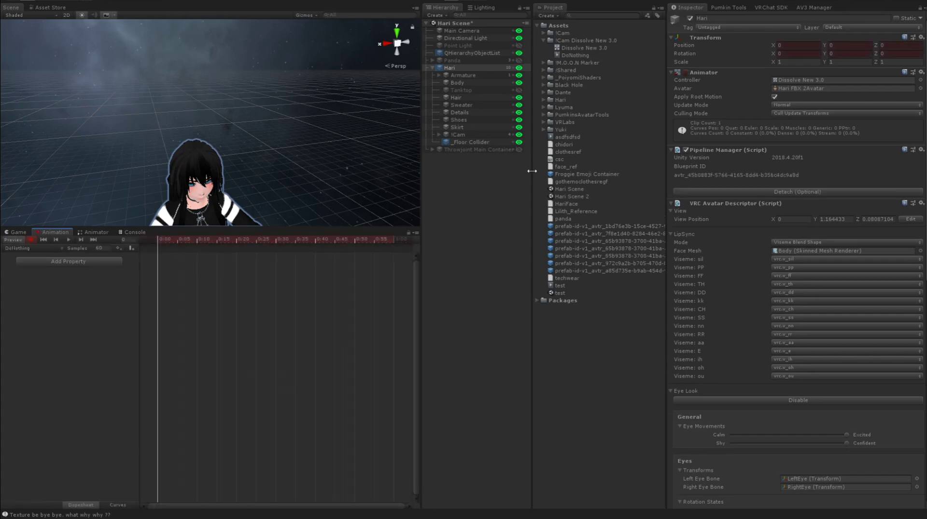
{"action": "left_click", "coordinate": [480, 174]}
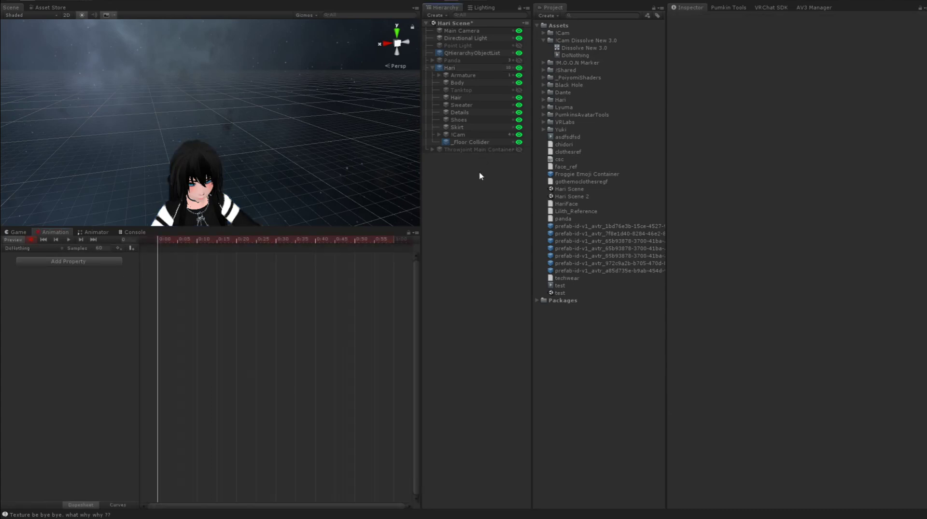
{"action": "left_click", "coordinate": [519, 127]}
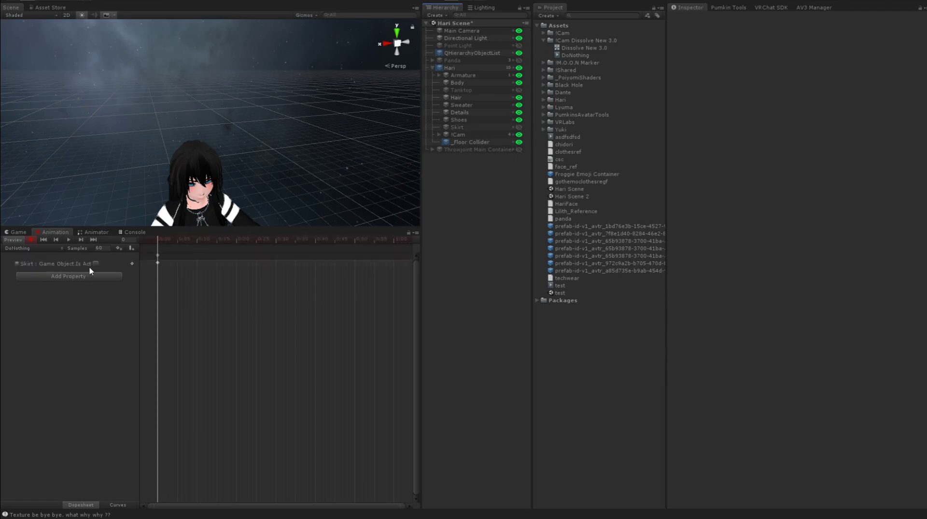
{"action": "left_click", "coordinate": [158, 256]}
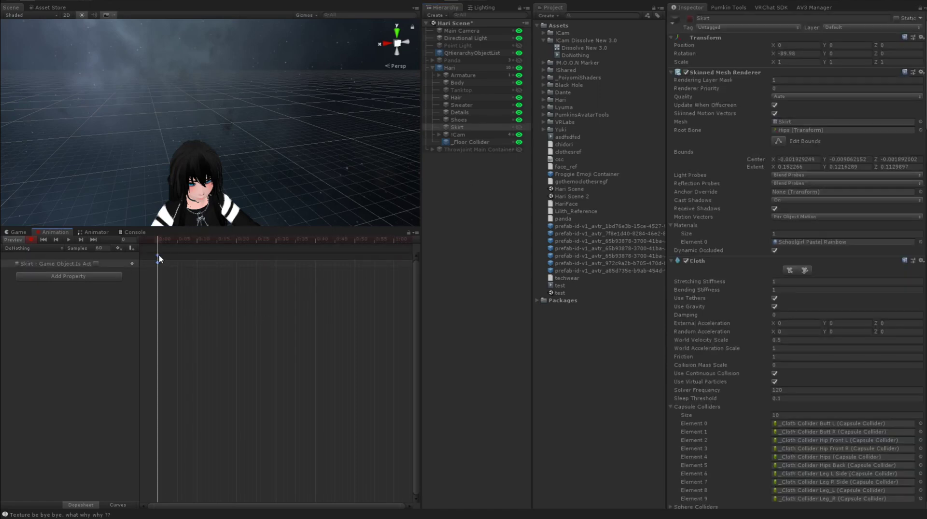
{"action": "left_click_drag", "start_coordinate": [165, 256], "coordinate": [163, 258]}
{"action": "mouse_move", "coordinate": [159, 240]}
{"action": "left_mouse_down"}
{"action": "mouse_move", "coordinate": [167, 243]}
{"action": "mouse_move", "coordinate": [159, 242]}
{"action": "left_mouse_up"}
- Rename the Skirt path of the DoNothing clip's active property as _invalid and stop recording
{"action": "left_click", "coordinate": [28, 265]}
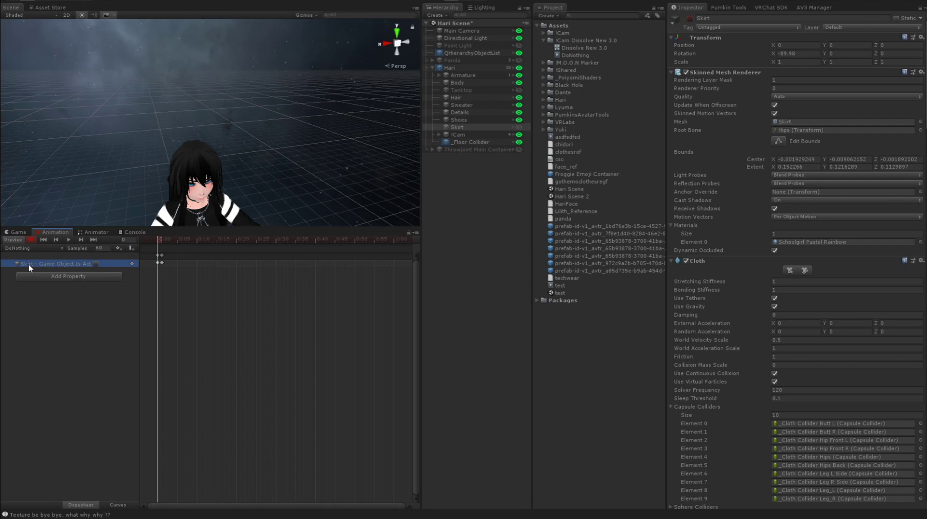
{"action": "left_click", "coordinate": [28, 264]}
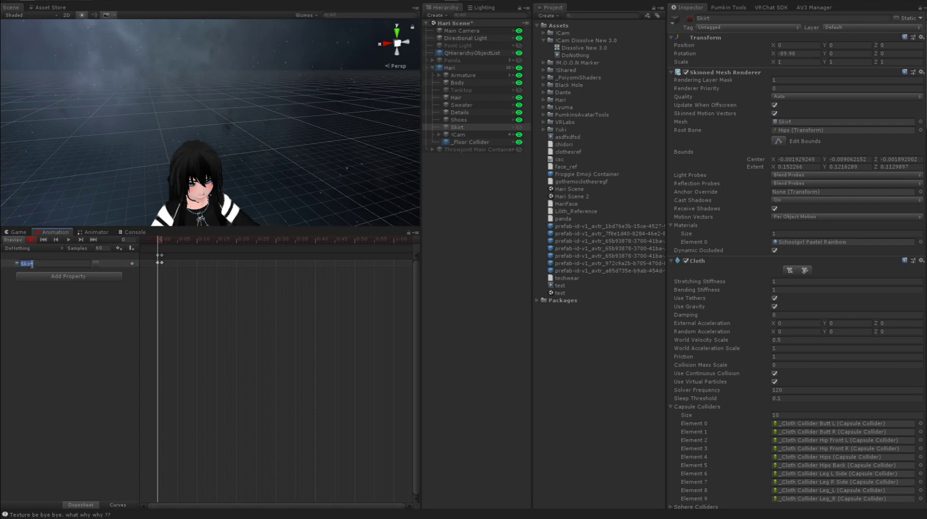
{"action": "left_click", "coordinate": [31, 263]}
{"action": "left_click", "coordinate": [30, 264]}
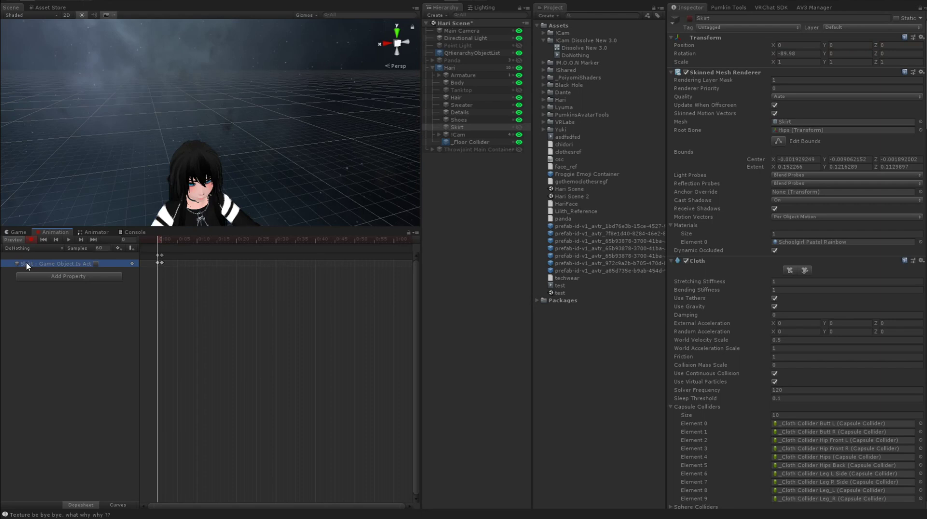
{"action": "double_click", "coordinate": [27, 263]}
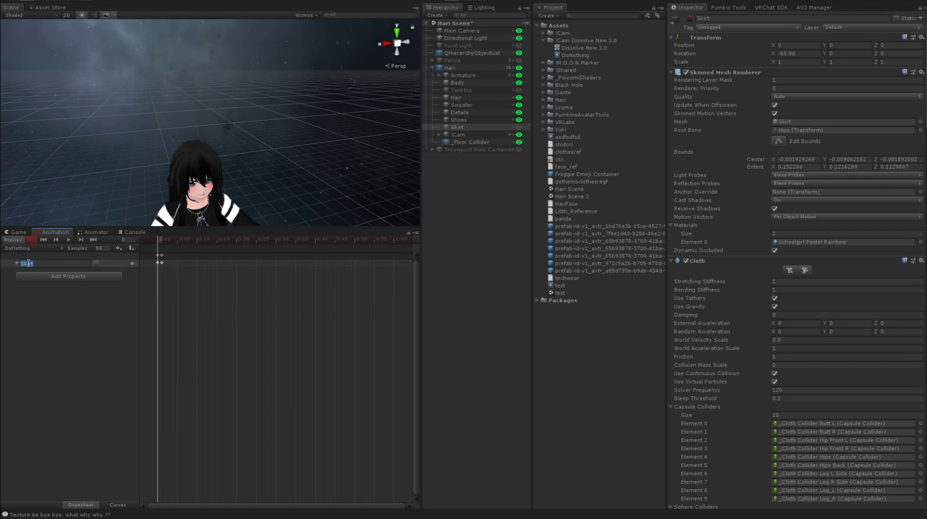
{"action": "key", "text": "BackSpace"}
{"action": "key", "text": "Return"}
{"action": "left_click_drag", "start_coordinate": [139, 299], "coordinate": [203, 299]}
{"action": "left_click", "coordinate": [100, 263]}
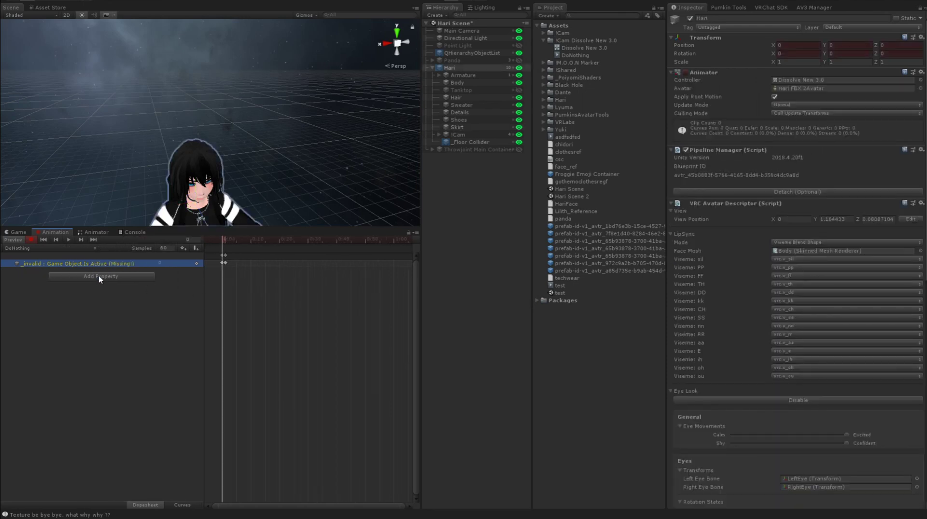
{"action": "left_click", "coordinate": [107, 298]}
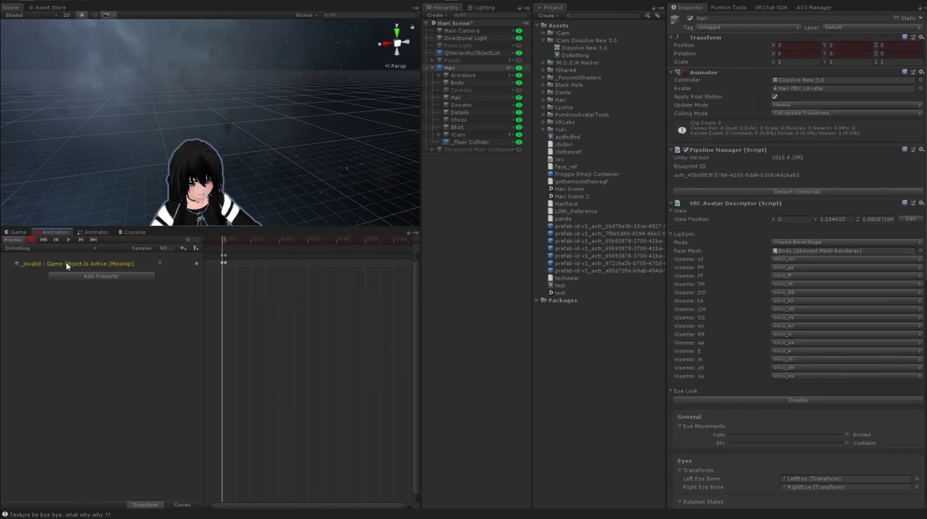
{"action": "left_click", "coordinate": [118, 265]}
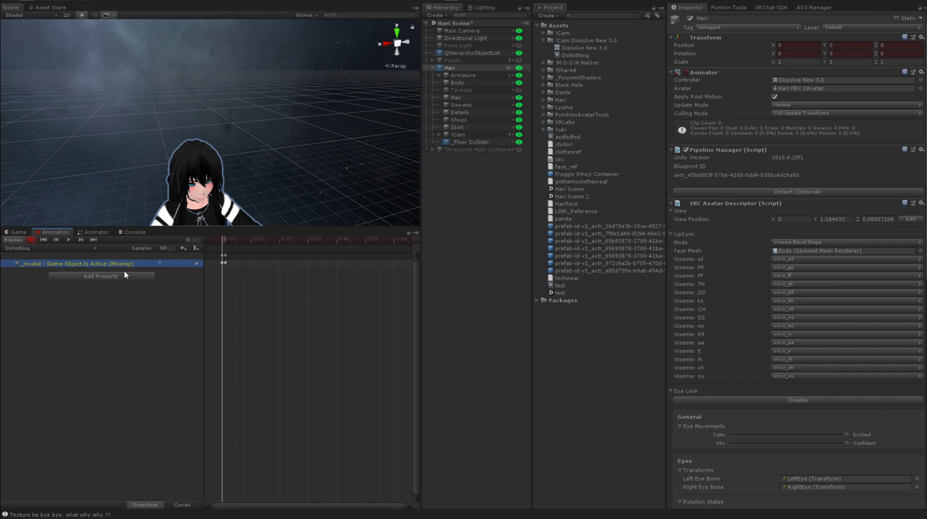
{"action": "left_click", "coordinate": [22, 240]}
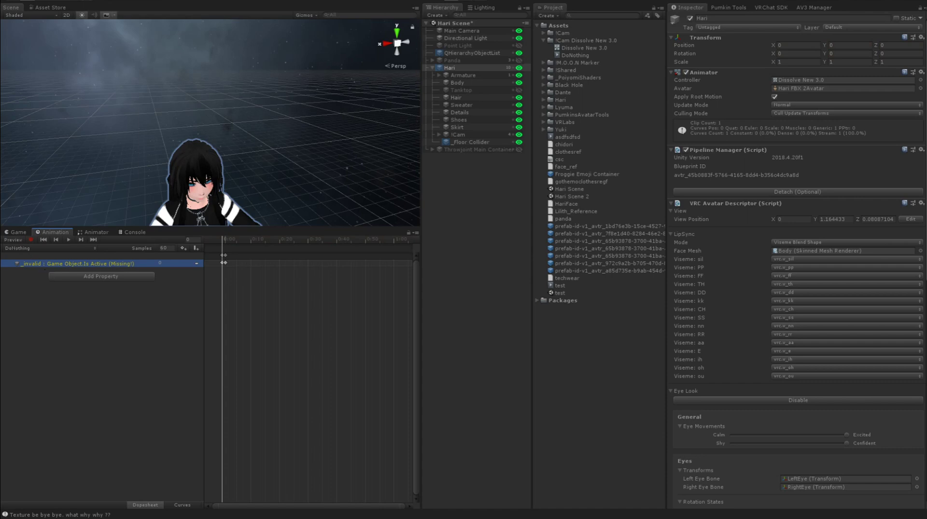
- Create an animation clip named Dissolve and record the Skirt as active on its first frame
{"action": "left_click", "coordinate": [30, 240]}
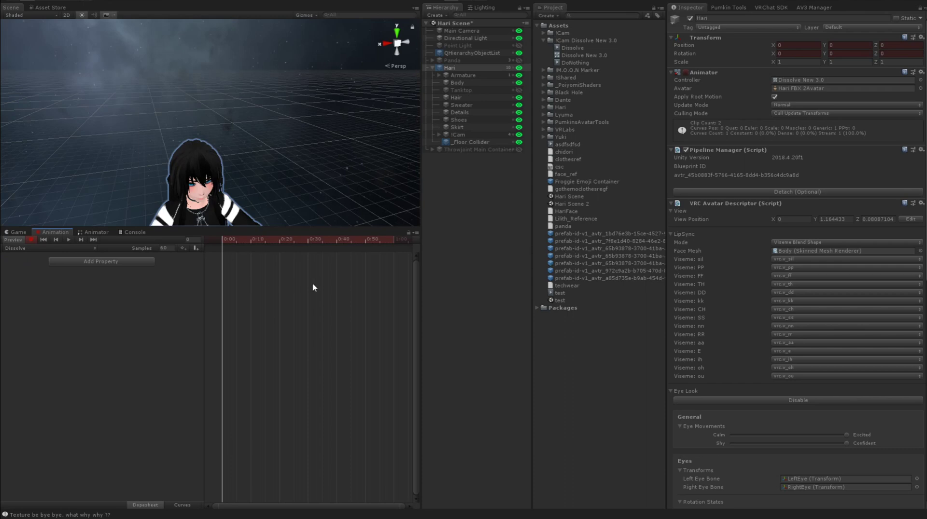
{"action": "left_click", "coordinate": [461, 199]}
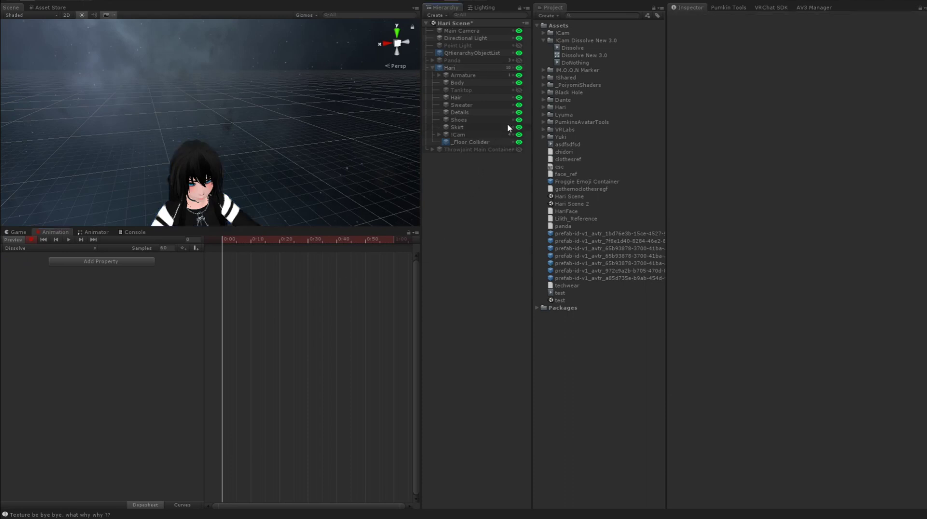
{"action": "left_click", "coordinate": [519, 128]}
{"action": "left_click", "coordinate": [519, 127]}
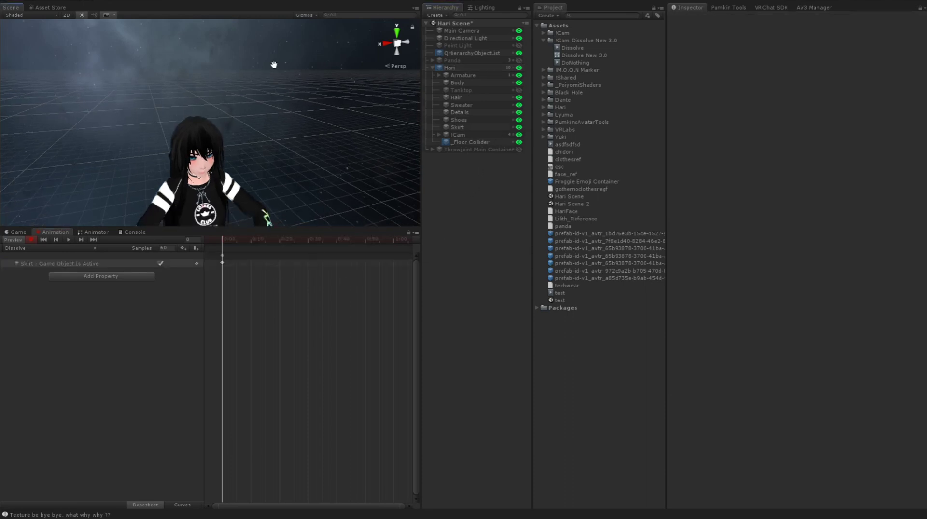
- Record a Dissolve Alpha of 0 for the Skirt's material on the Dissolve clip's first frame
{"action": "left_click", "coordinate": [463, 128]}
{"action": "scroll", "coordinate": [758, 290], "scroll_direction": "down", "scroll_amount": 20}
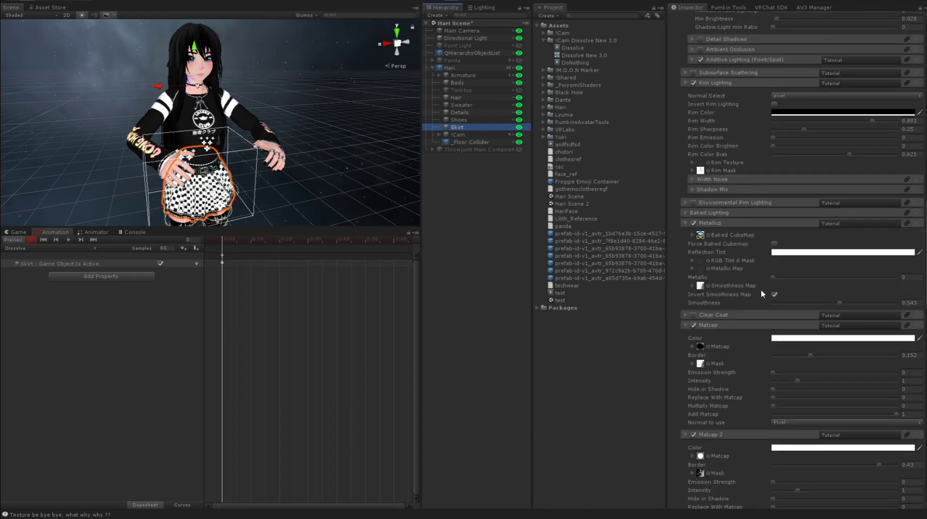
{"action": "scroll", "coordinate": [760, 288], "scroll_direction": "down", "scroll_amount": 15}
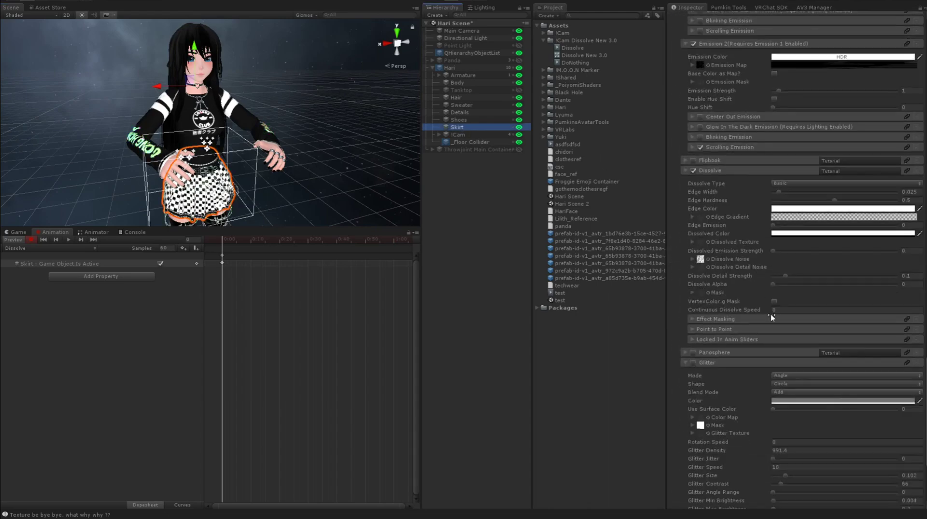
{"action": "left_click", "coordinate": [772, 284]}
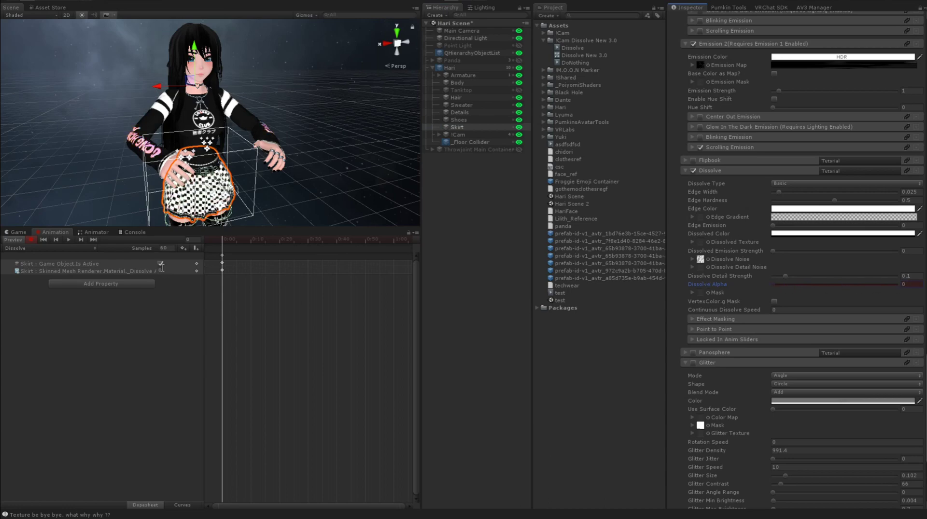
- Record the Skirt as inactive with a Dissolve Alpha of 1 on frame 1 of the Dissolve clip, check both keyframes and end the preview
{"action": "left_click", "coordinate": [222, 256]}
{"action": "left_click", "coordinate": [229, 240]}
{"action": "left_click_drag", "start_coordinate": [230, 241], "coordinate": [225, 239]}
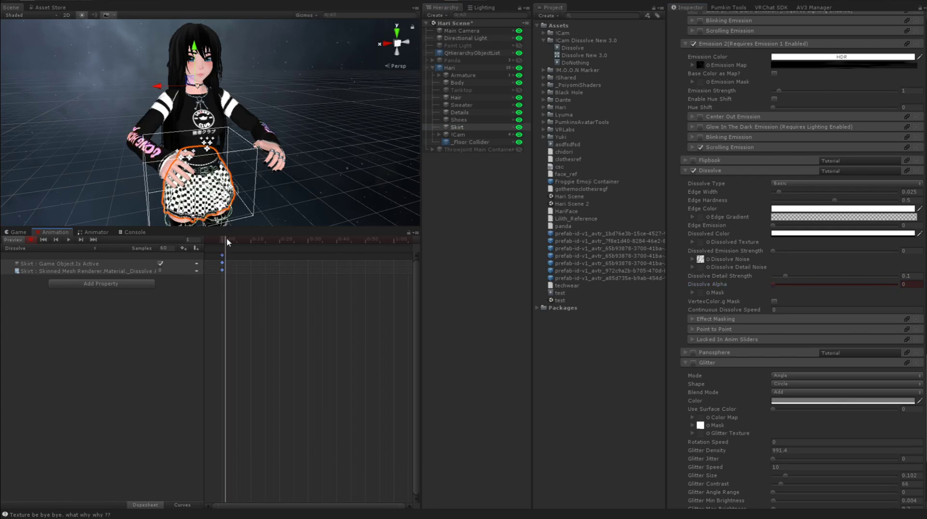
{"action": "left_click", "coordinate": [161, 264]}
{"action": "left_click", "coordinate": [161, 263]}
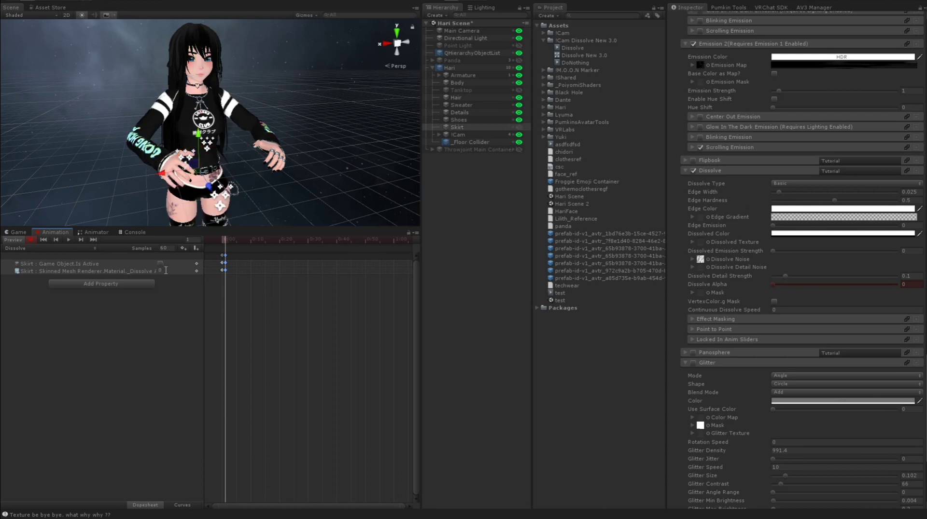
{"action": "type", "text": "1"}
{"action": "key", "text": "Return"}
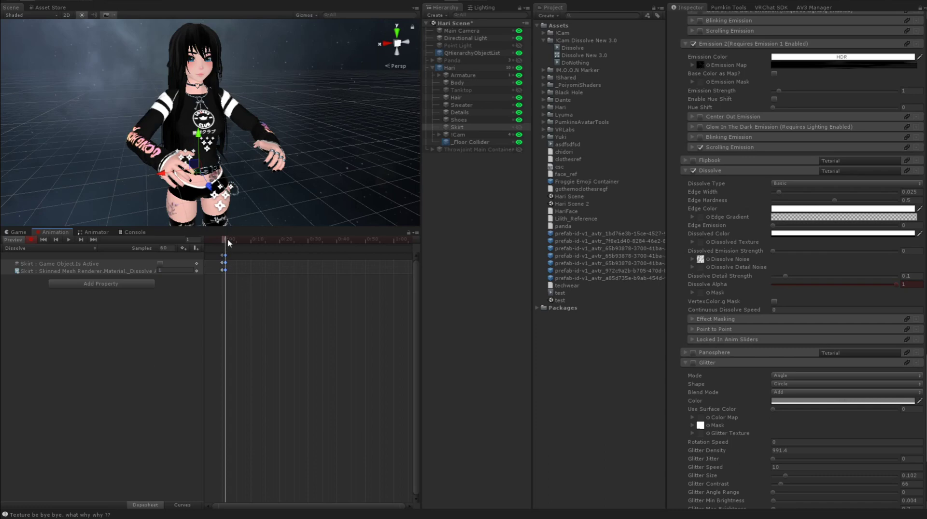
{"action": "left_click_drag", "start_coordinate": [229, 242], "coordinate": [221, 241]}
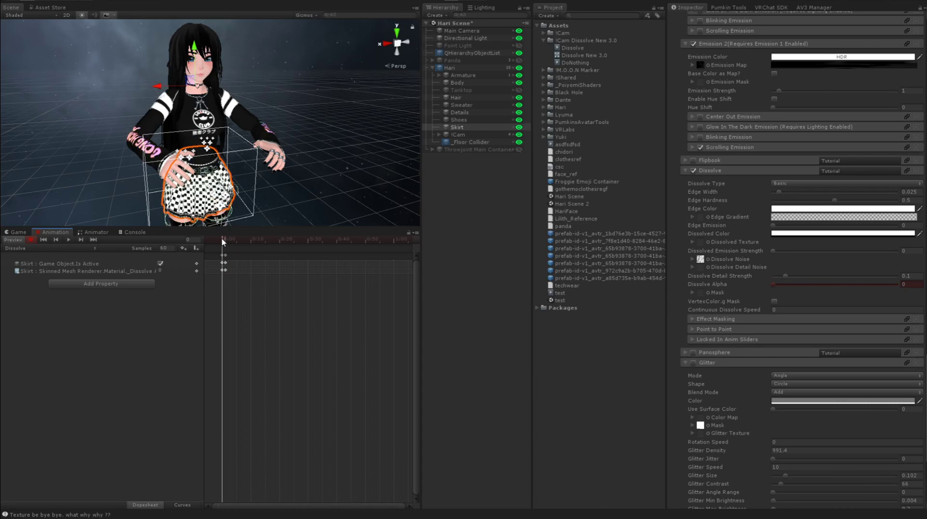
{"action": "left_click_drag", "start_coordinate": [222, 239], "coordinate": [223, 239]}
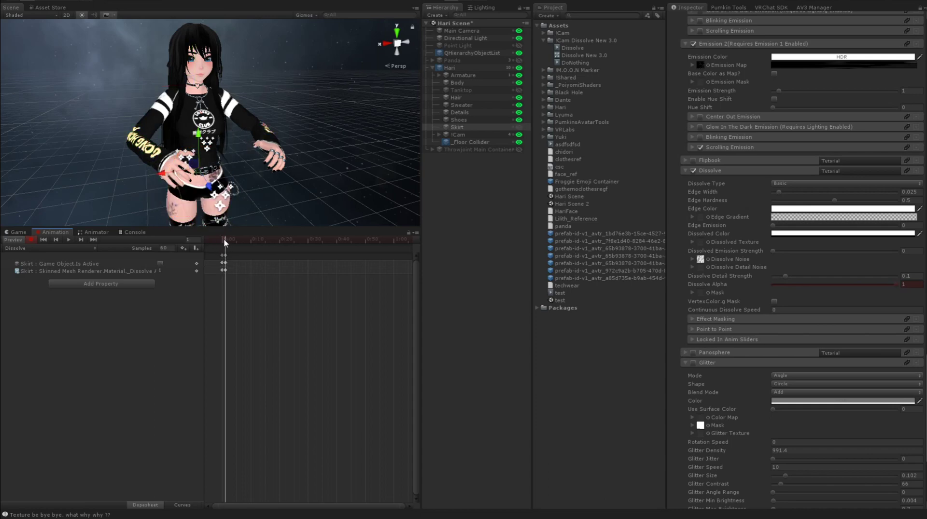
{"action": "left_click", "coordinate": [16, 240]}
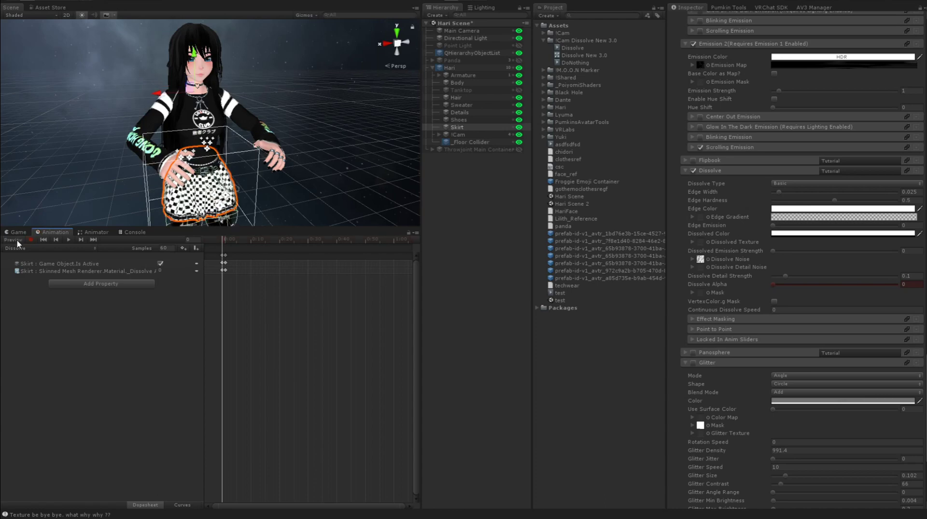
- Delete the DoNothing and Dissolve states from the Dissolve layer of the animator controller
{"action": "left_click", "coordinate": [93, 232]}
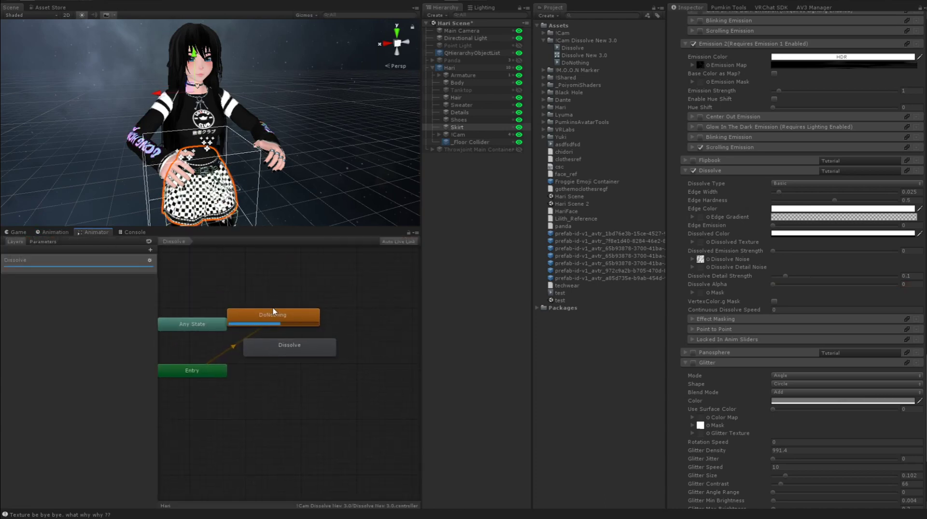
{"action": "middle_click_drag", "start_coordinate": [273, 312], "coordinate": [351, 264]}
{"action": "left_click_drag", "start_coordinate": [350, 263], "coordinate": [263, 351]}
{"action": "left_click_drag", "start_coordinate": [367, 300], "coordinate": [274, 385]}
{"action": "middle_click_drag", "start_coordinate": [223, 348], "coordinate": [207, 348]}
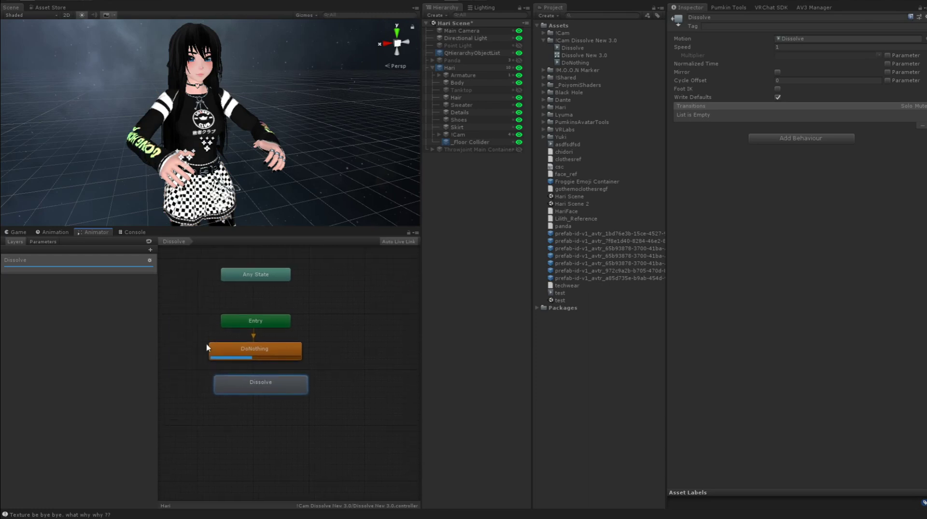
{"action": "left_click_drag", "start_coordinate": [203, 342], "coordinate": [291, 400]}
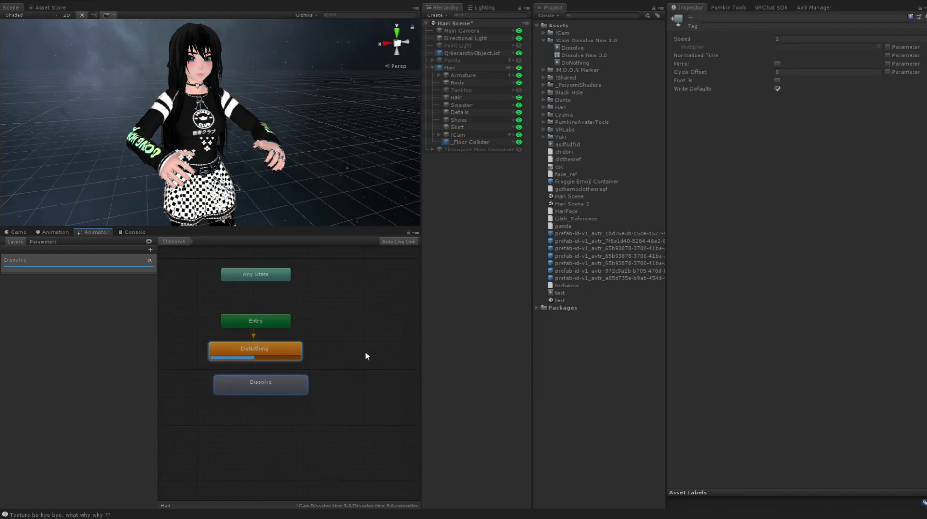
{"action": "key", "text": "Delete"}
- Add the Dissolve and DoNothing clips from the project to the empty Dissolve layer as new states
{"action": "middle_click_drag", "start_coordinate": [271, 323], "coordinate": [287, 347]}
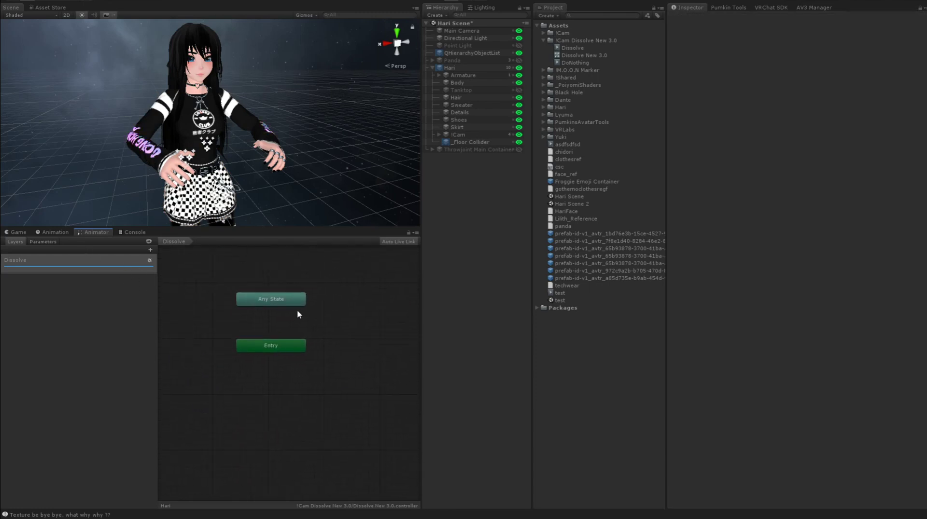
{"action": "middle_click_drag", "start_coordinate": [329, 325], "coordinate": [295, 319]}
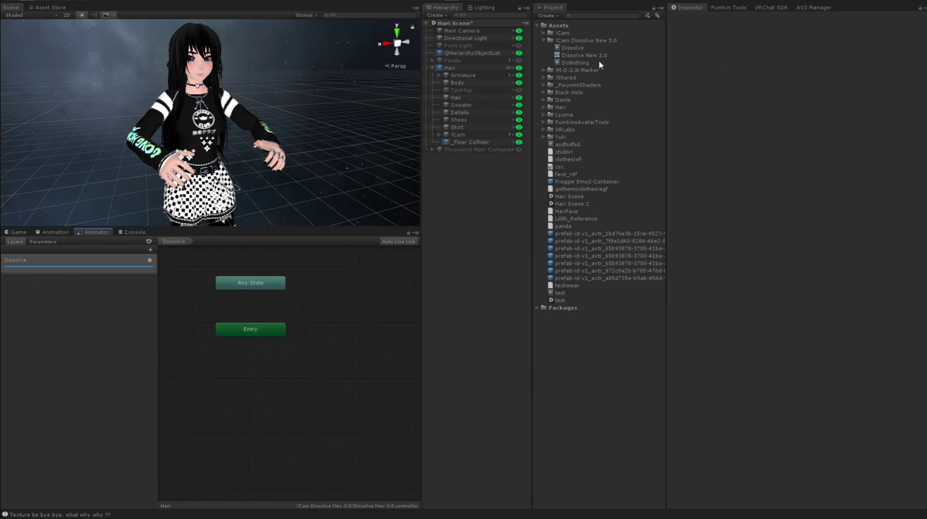
{"action": "left_click", "coordinate": [582, 48]}
{"action": "left_click", "coordinate": [577, 62], "text": "ctrl"}
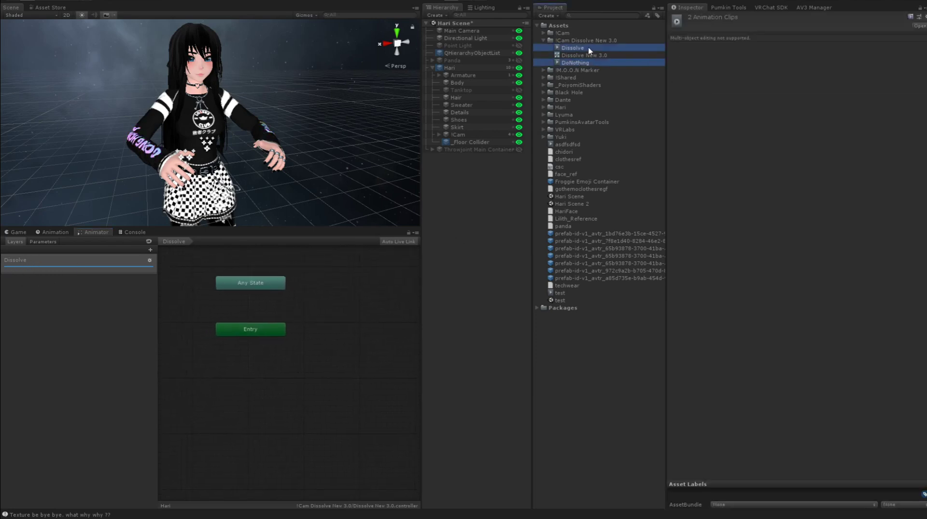
{"action": "left_click_drag", "start_coordinate": [589, 50], "coordinate": [316, 364]}
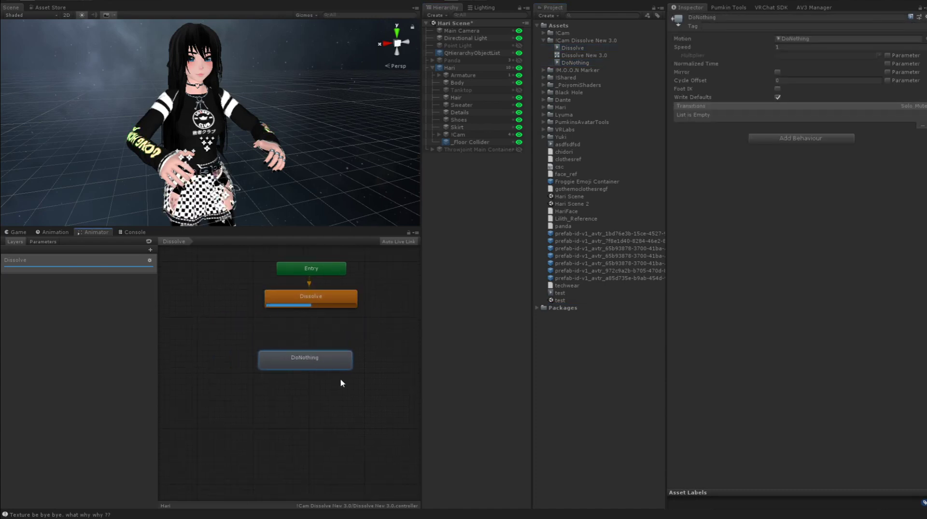
- Make DoNothing the layer's default state, place it under Entry and put the Dissolve state directly below it
{"action": "left_click", "coordinate": [340, 380]}
{"action": "left_click_drag", "start_coordinate": [321, 304], "coordinate": [326, 415]}
{"action": "left_click_drag", "start_coordinate": [323, 367], "coordinate": [328, 303]}
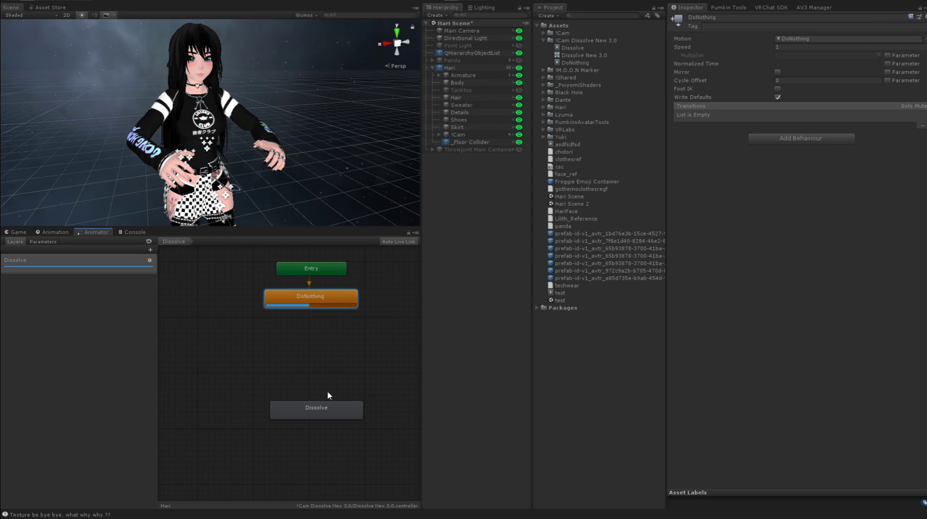
{"action": "left_click_drag", "start_coordinate": [329, 405], "coordinate": [326, 326]}
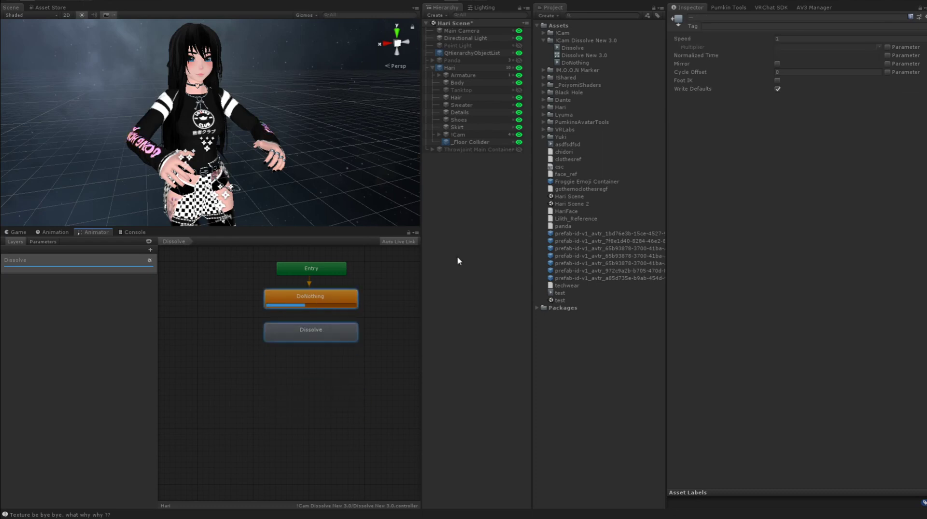
- Disable Write Defaults on both the DoNothing and Dissolve states
{"action": "left_click", "coordinate": [777, 89]}
{"action": "left_click", "coordinate": [357, 340]}
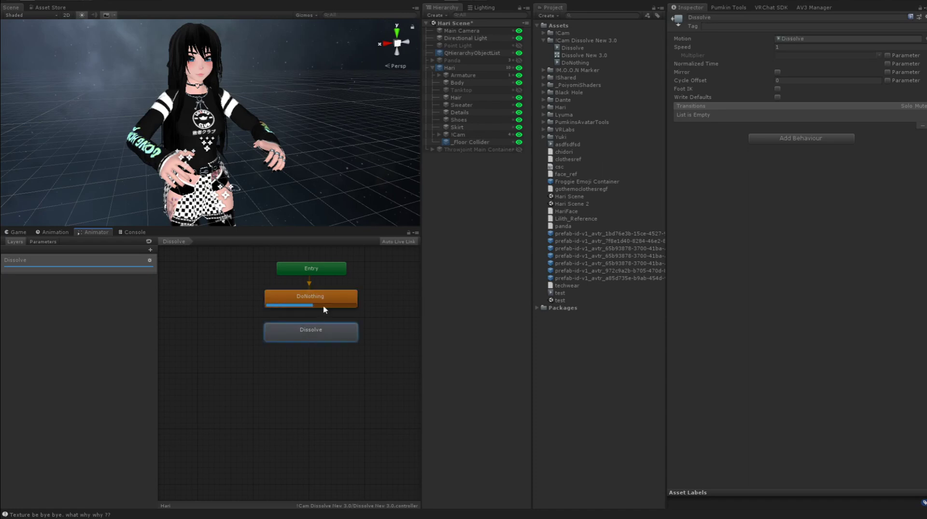
{"action": "left_click", "coordinate": [378, 284]}
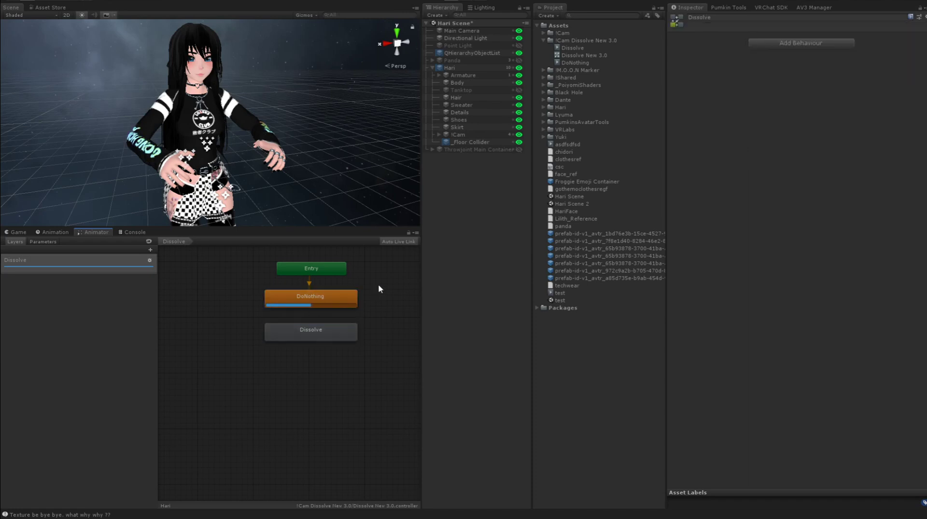
{"action": "middle_click_drag", "start_coordinate": [378, 283], "coordinate": [348, 310]}
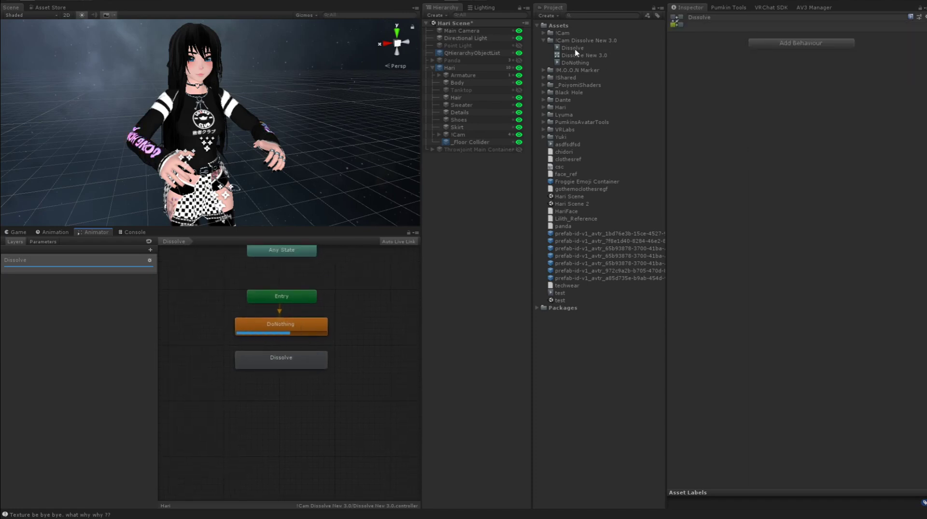
- Turn off Loop Time for the Dissolve animation clip
{"action": "left_click", "coordinate": [576, 48]}
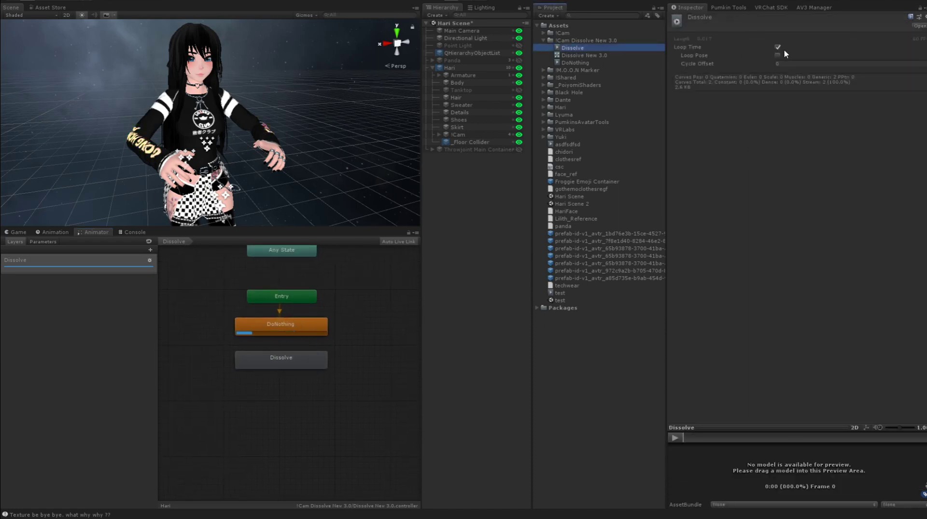
{"action": "left_click", "coordinate": [777, 47]}
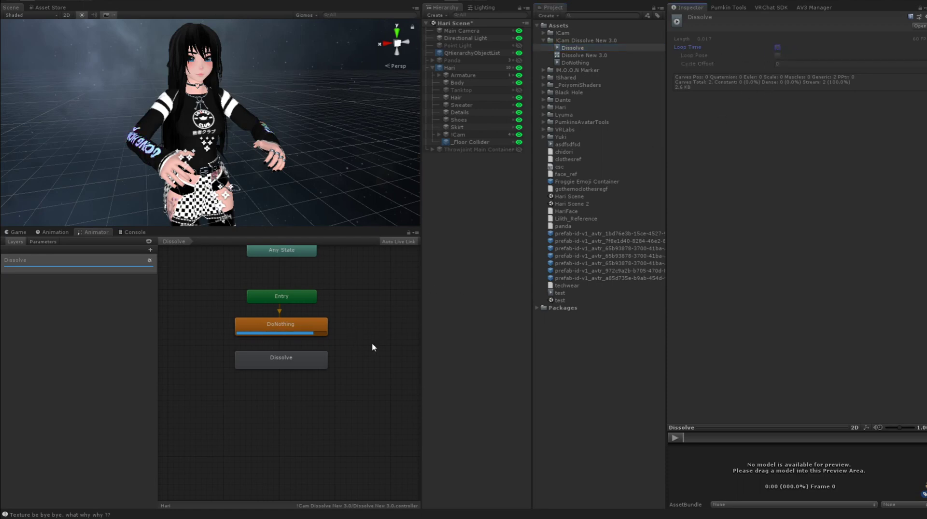
{"action": "left_click", "coordinate": [350, 334]}
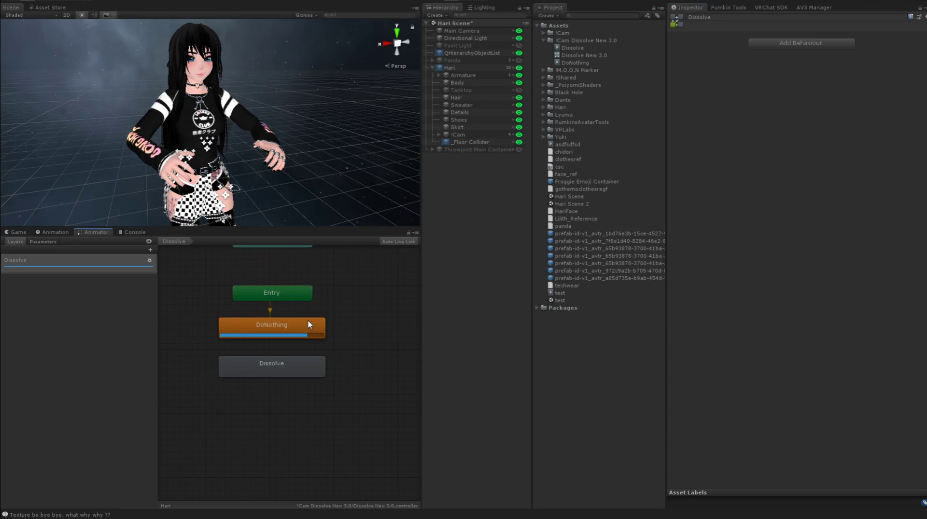
- Move the Dissolve state to the lower left of DoNothing and rename it On
{"action": "scroll", "coordinate": [338, 319], "scroll_direction": "up", "scroll_amount": 1}
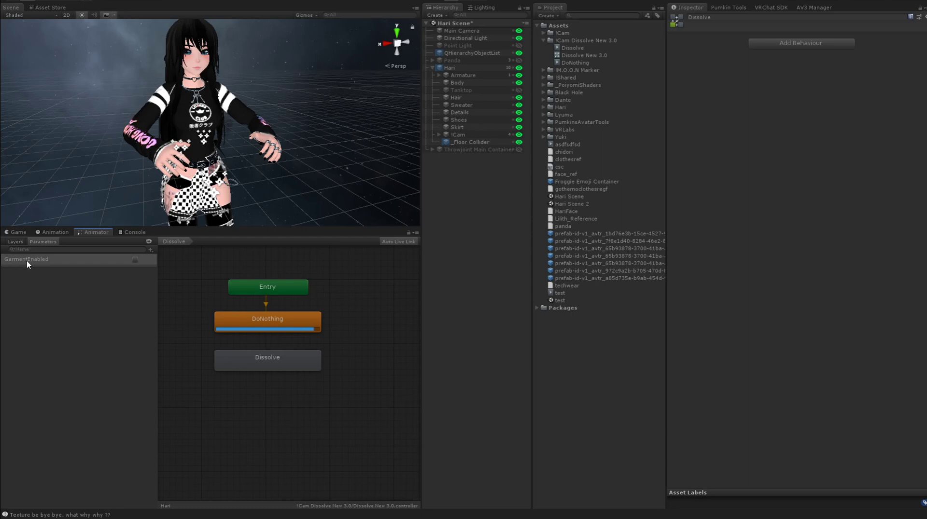
{"action": "left_click", "coordinate": [15, 241]}
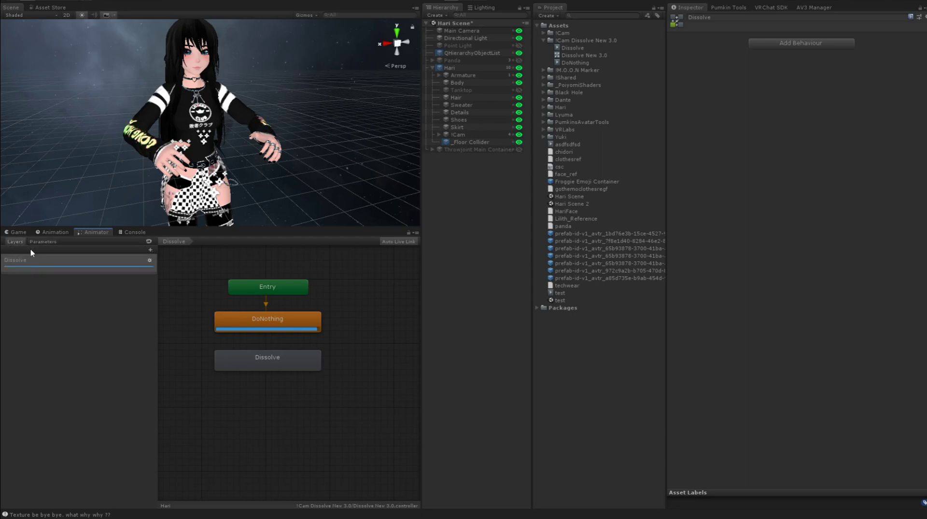
{"action": "scroll", "coordinate": [377, 327], "scroll_direction": "down", "scroll_amount": 2}
{"action": "left_click_drag", "start_coordinate": [325, 358], "coordinate": [238, 366]}
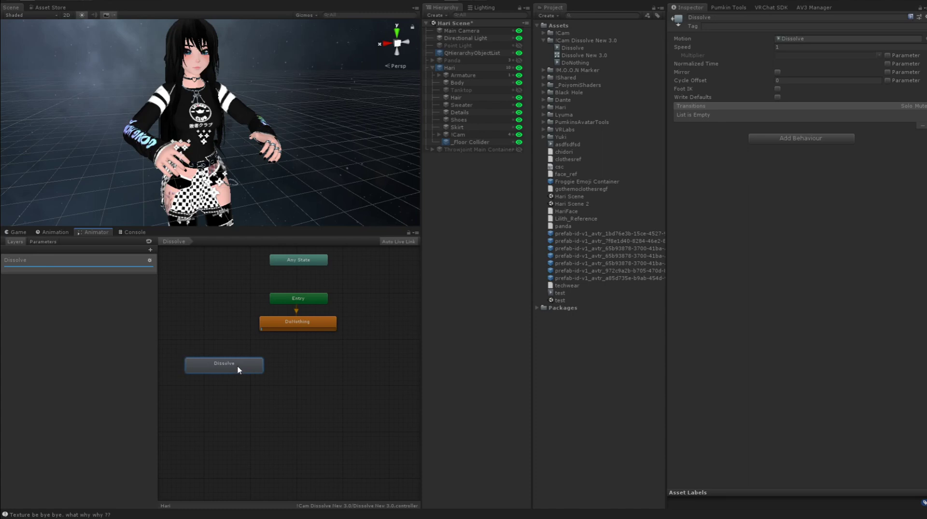
{"action": "left_click", "coordinate": [721, 16]}
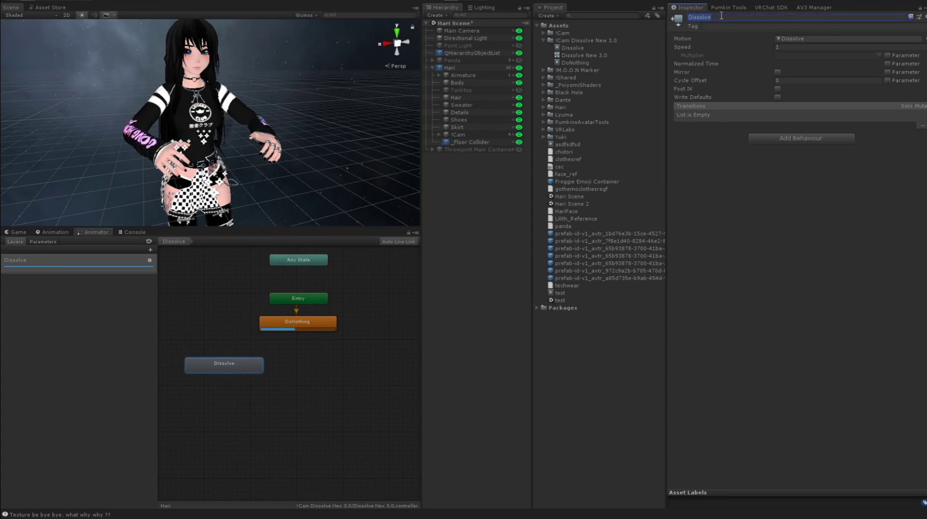
{"action": "type", "text": "On"}
{"action": "key", "text": "Return"}
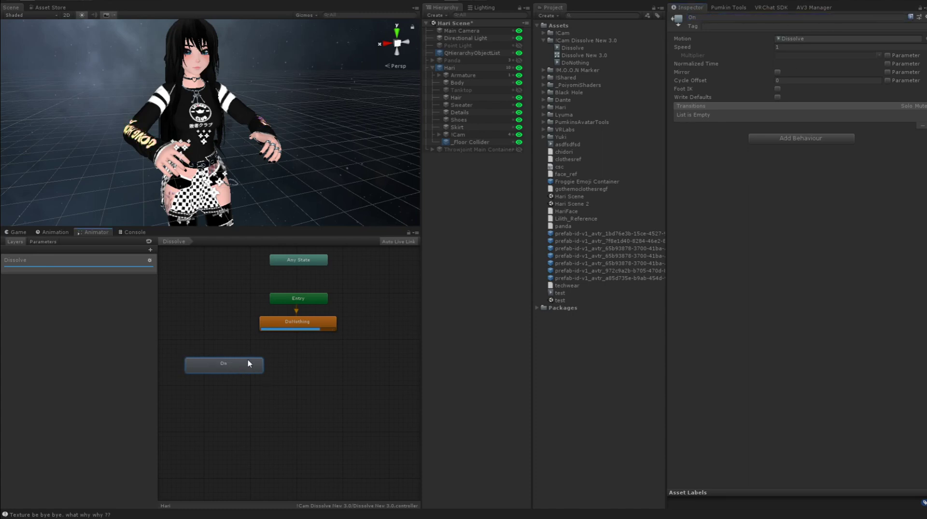
- Duplicate the On state, place the copy on the opposite side of DoNothing and rename it Off
{"action": "key", "text": "ctrl+d"}
{"action": "left_click_drag", "start_coordinate": [263, 394], "coordinate": [394, 375]}
{"action": "left_click", "coordinate": [714, 18]}
{"action": "type", "text": "Off"}
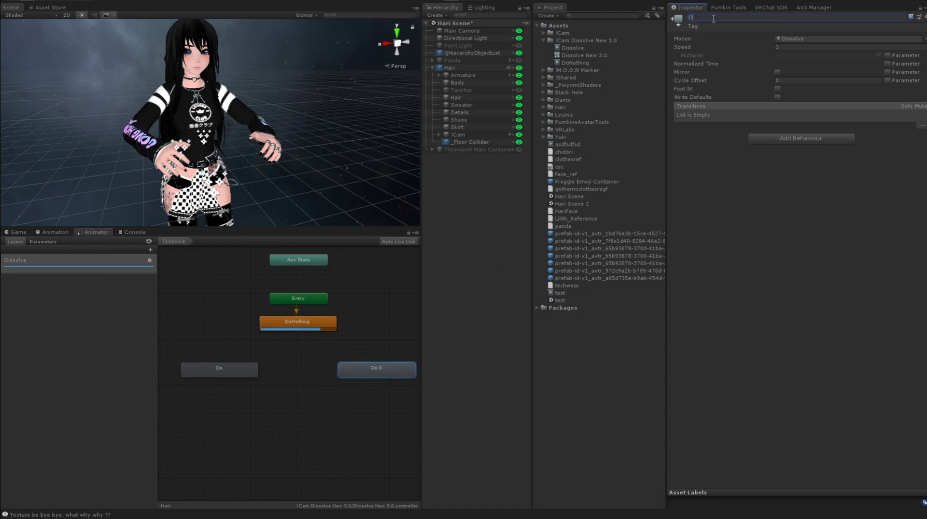
{"action": "key", "text": "Return"}
- Rename the default DoNothing state as Check State
{"action": "scroll", "coordinate": [317, 326], "scroll_direction": "up", "scroll_amount": 3}
{"action": "left_click", "coordinate": [316, 325]}
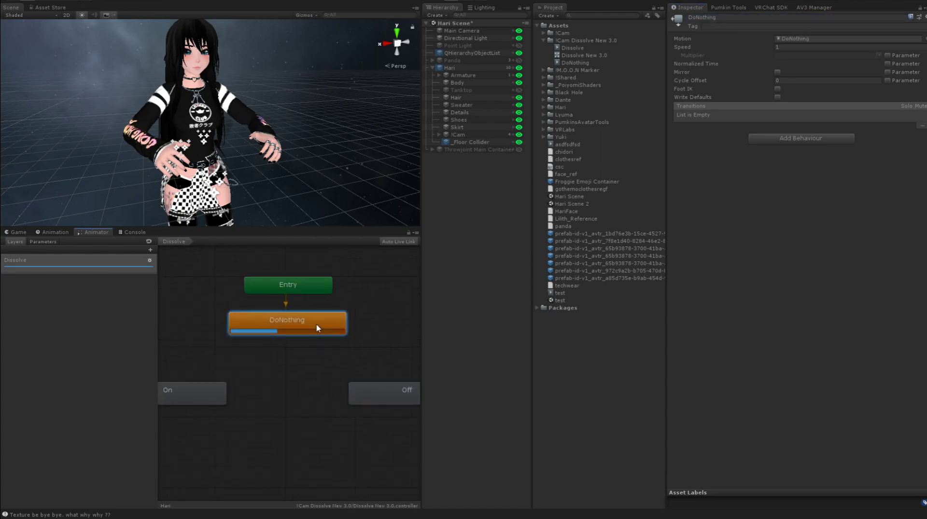
{"action": "scroll", "coordinate": [317, 325], "scroll_direction": "down", "scroll_amount": 2}
{"action": "mouse_move", "coordinate": [317, 325]}
{"action": "middle_mouse_down"}
{"action": "mouse_move", "coordinate": [338, 293]}
{"action": "mouse_move", "coordinate": [324, 311]}
{"action": "middle_mouse_up"}
{"action": "left_click", "coordinate": [719, 17]}
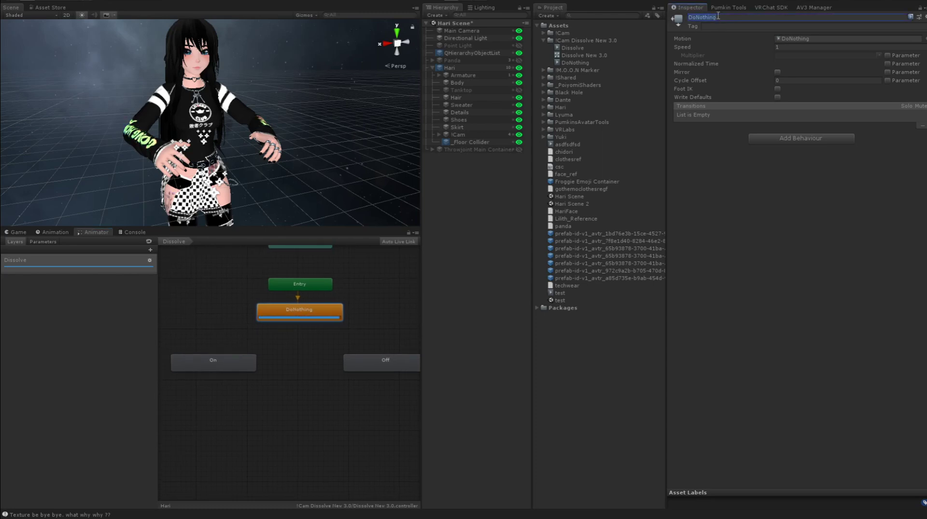
{"action": "type", "text": "Check State"}
{"action": "key", "text": "Return"}
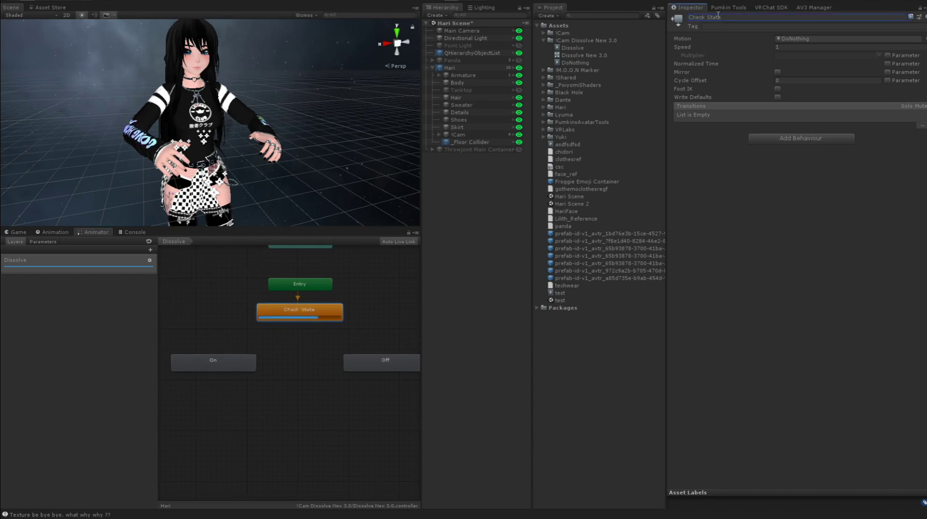
- Create transitions from Check State to On and Off, and move both target states closer to it
{"action": "left_click", "coordinate": [290, 312]}
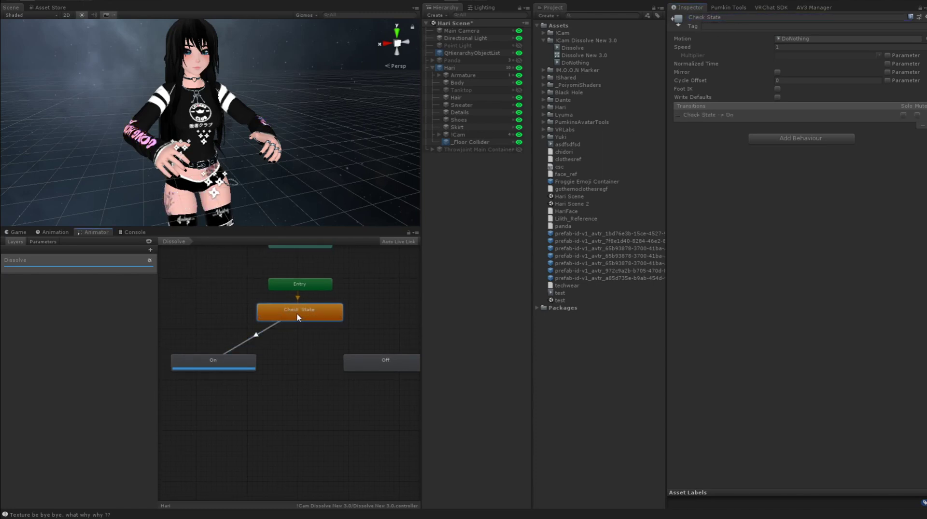
{"action": "left_click", "coordinate": [370, 358]}
{"action": "left_click", "coordinate": [259, 338]}
{"action": "left_click_drag", "start_coordinate": [246, 362], "coordinate": [258, 352]}
{"action": "left_click_drag", "start_coordinate": [388, 366], "coordinate": [378, 356]}
- Give the Check State to On transition a GarmentEnabled true condition, no exit time and a transition duration of 0 s
{"action": "left_click", "coordinate": [265, 330]}
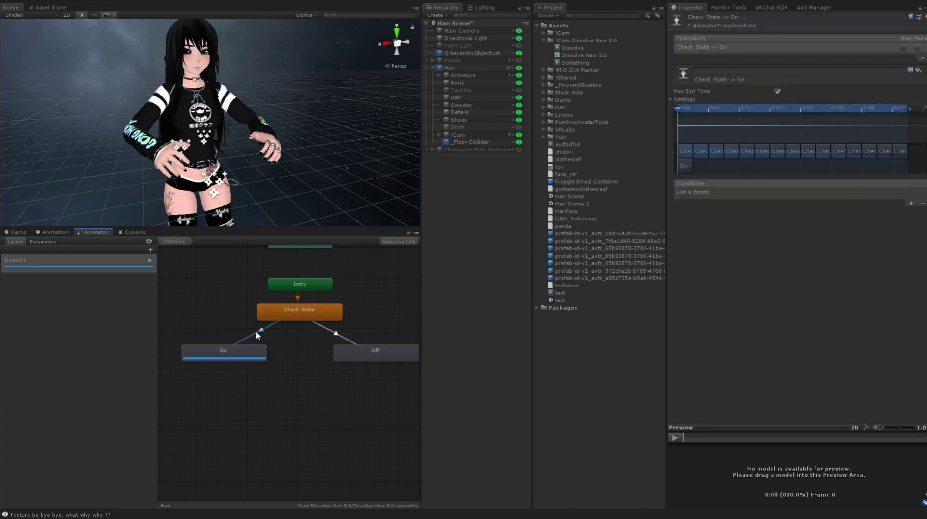
{"action": "left_click", "coordinate": [911, 204]}
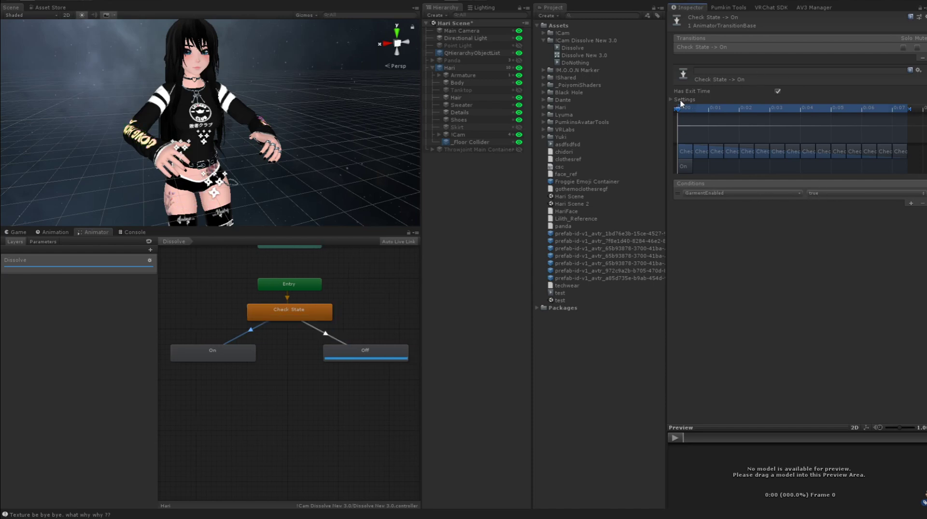
{"action": "left_click", "coordinate": [778, 97]}
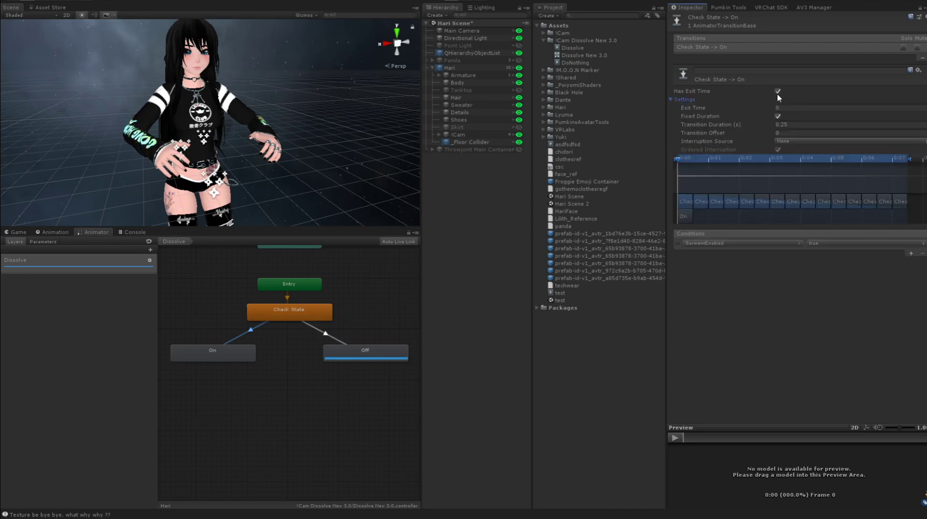
{"action": "left_click", "coordinate": [777, 91]}
{"action": "left_click", "coordinate": [785, 124]}
{"action": "type", "text": "0"}
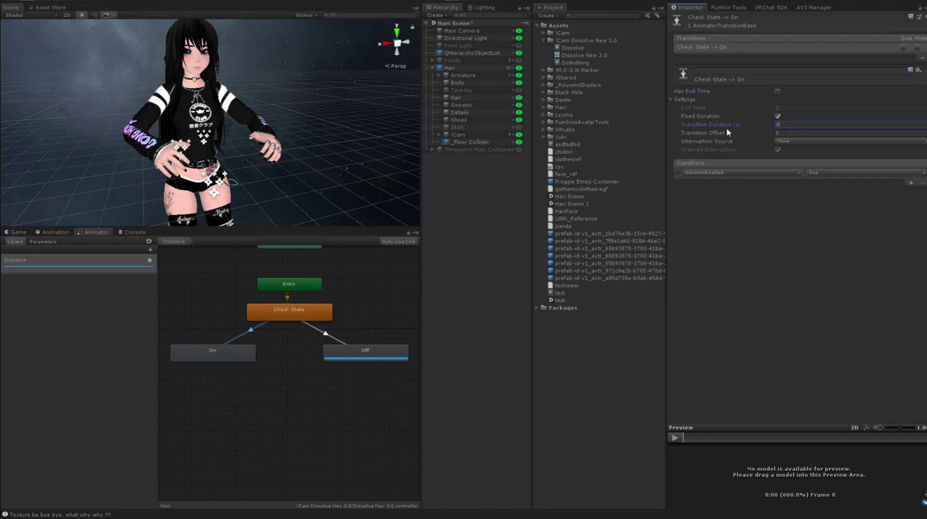
- Give the Check State to Off transition a GarmentEnabled false condition, no exit time and a transition duration of 0 s
{"action": "left_click", "coordinate": [327, 335]}
{"action": "left_click", "coordinate": [712, 48]}
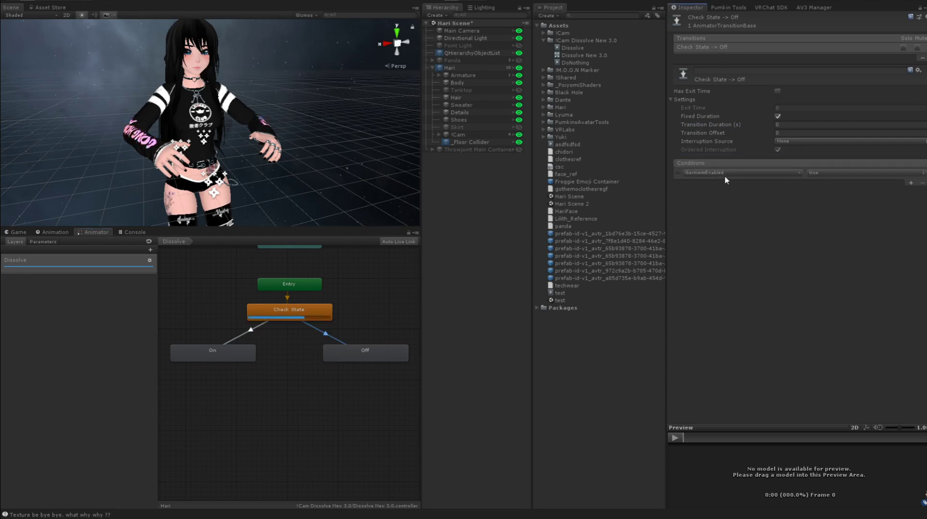
{"action": "left_click", "coordinate": [832, 197]}
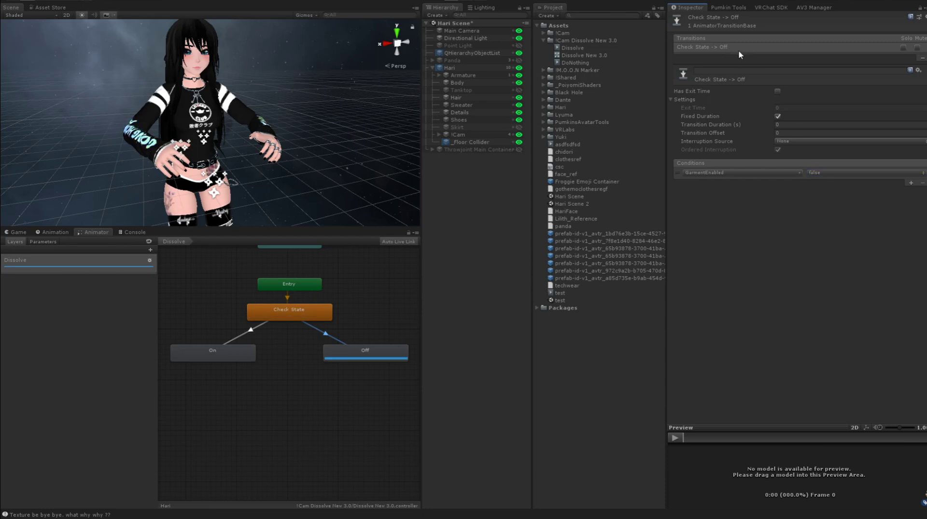
- Create an On to Off transition with a GarmentEnabled false condition, no exit time and a transition duration of 0 s
{"action": "left_click", "coordinate": [336, 361]}
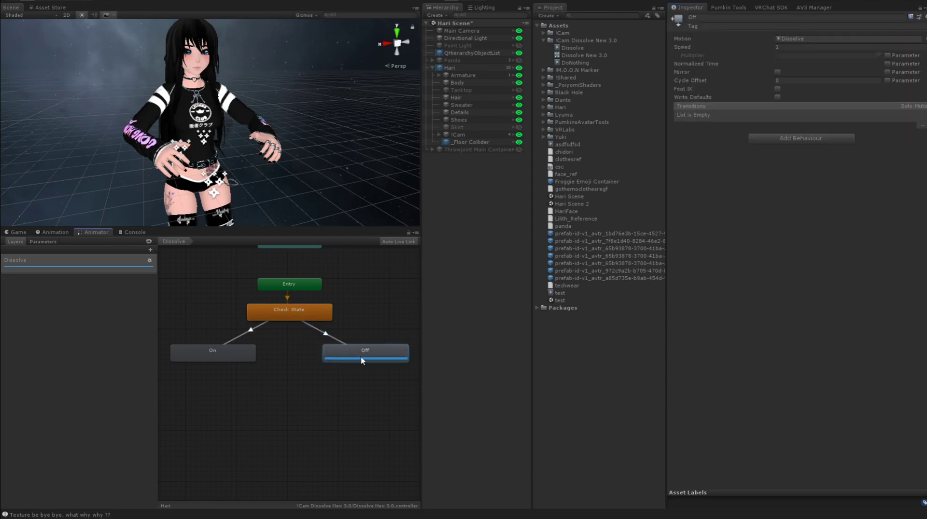
{"action": "left_click", "coordinate": [232, 359]}
{"action": "left_click", "coordinate": [271, 361]}
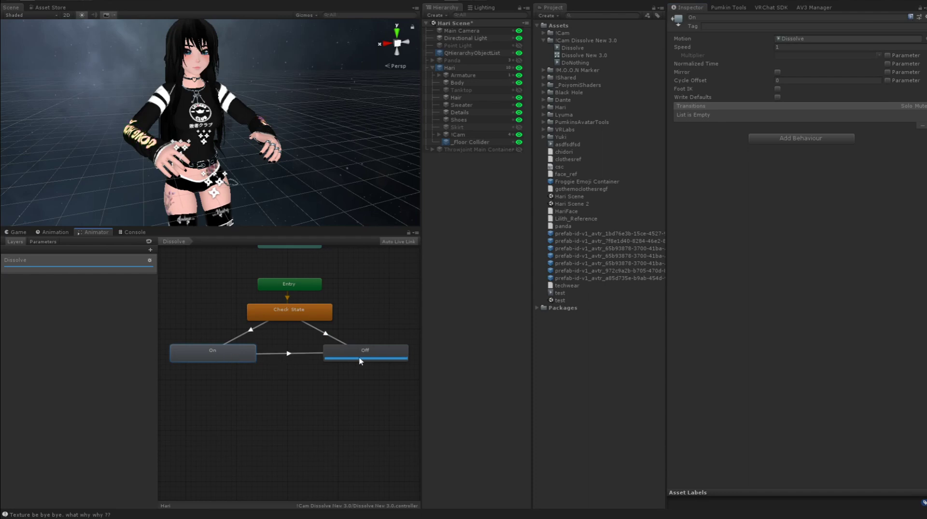
{"action": "left_click", "coordinate": [358, 359]}
{"action": "left_click", "coordinate": [309, 354]}
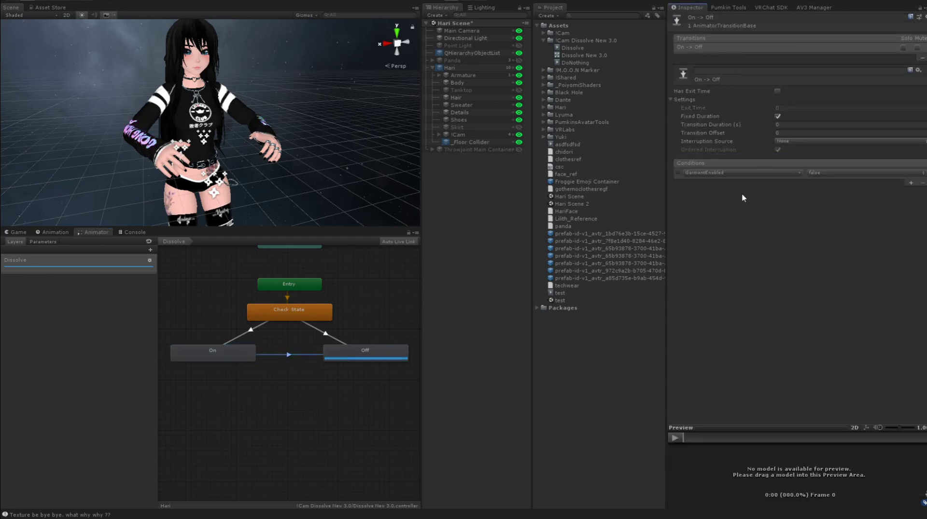
- Create an Off to On transition with a GarmentEnabled true condition, no exit time and a transition duration of 0 s
{"action": "right_click", "coordinate": [365, 352]}
{"action": "left_click", "coordinate": [390, 357]}
{"action": "left_click", "coordinate": [232, 352]}
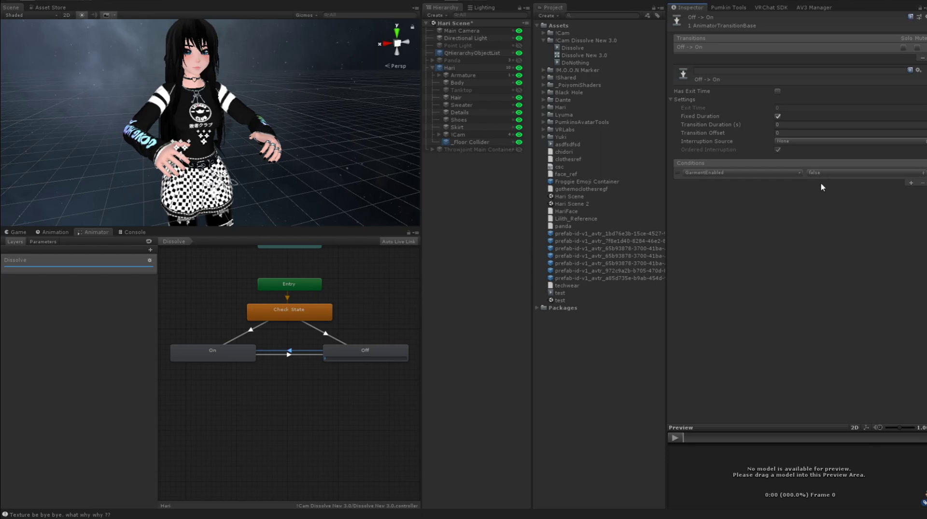
{"action": "left_click", "coordinate": [296, 356]}
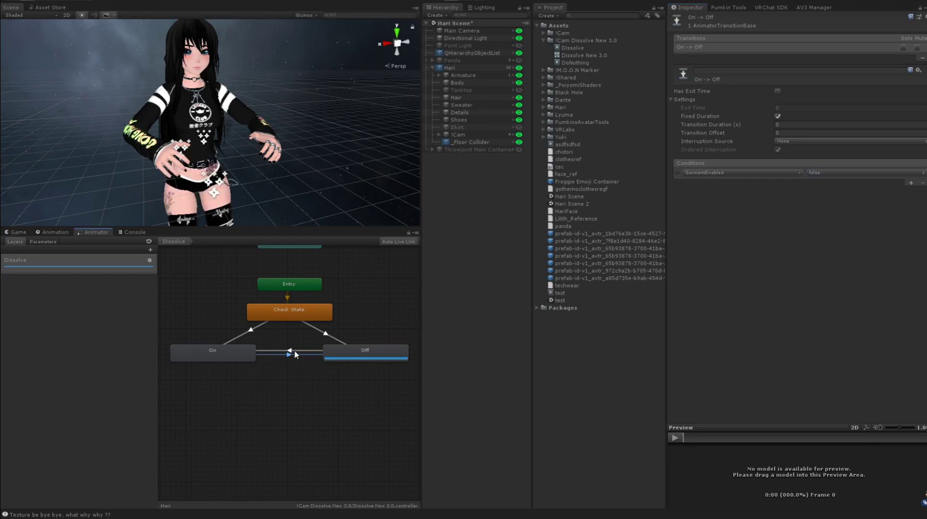
- Toggle the GarmentEnabled parameter repeatedly to test the switching between the On and Off states on the avatar's skirt
{"action": "left_click", "coordinate": [39, 242]}
{"action": "left_click", "coordinate": [136, 260]}
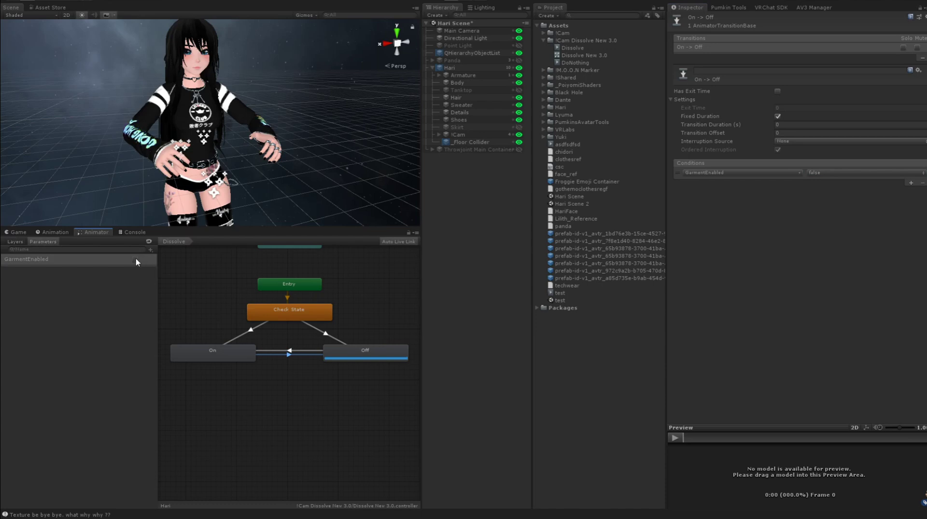
{"action": "left_click", "coordinate": [135, 259]}
{"action": "left_click", "coordinate": [136, 260]}
{"action": "left_click", "coordinate": [136, 260]}
{"action": "left_click", "coordinate": [136, 260]}
{"action": "left_click", "coordinate": [136, 260]}
{"action": "left_click", "coordinate": [136, 259]}
{"action": "double_click", "coordinate": [136, 260]}
{"action": "left_click", "coordinate": [136, 260]}
- Set the On state's speed to -1 so that it plays the Dissolve clip in reverse
{"action": "left_click", "coordinate": [366, 338]}
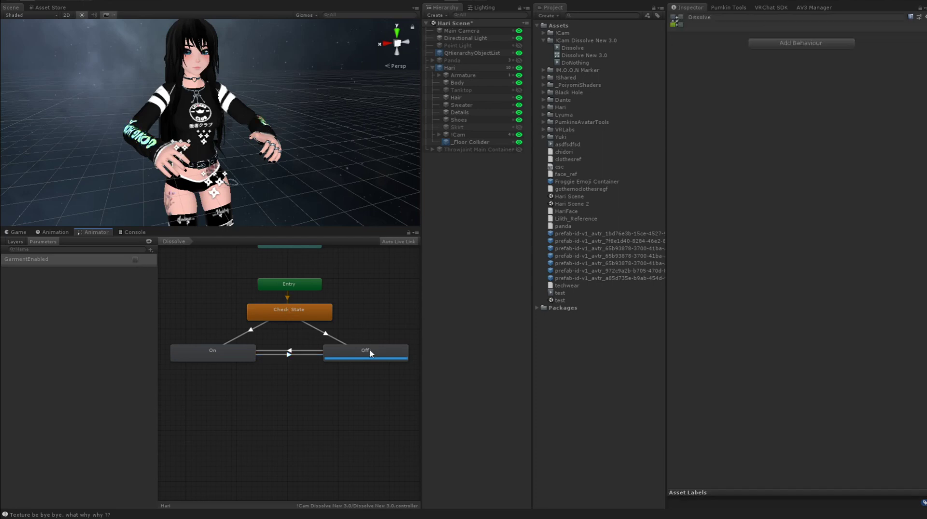
{"action": "left_click", "coordinate": [238, 358]}
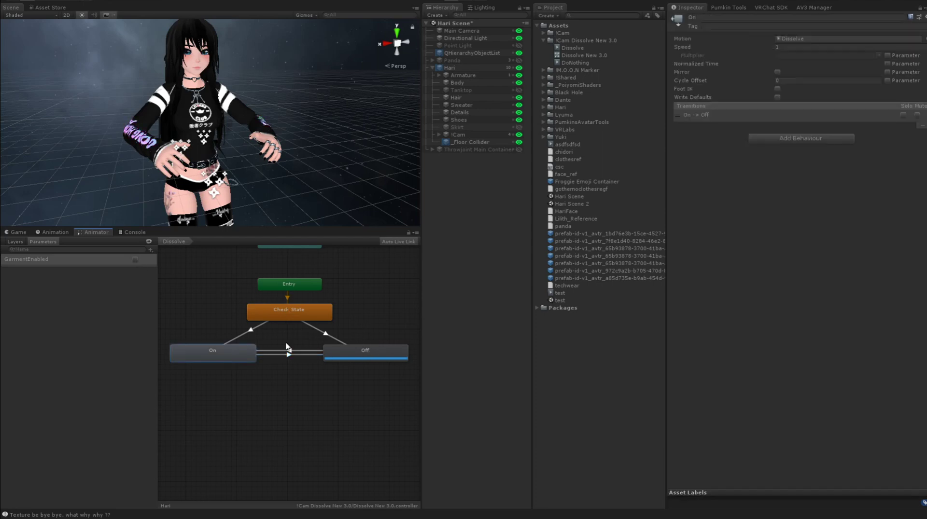
{"action": "left_click", "coordinate": [779, 48]}
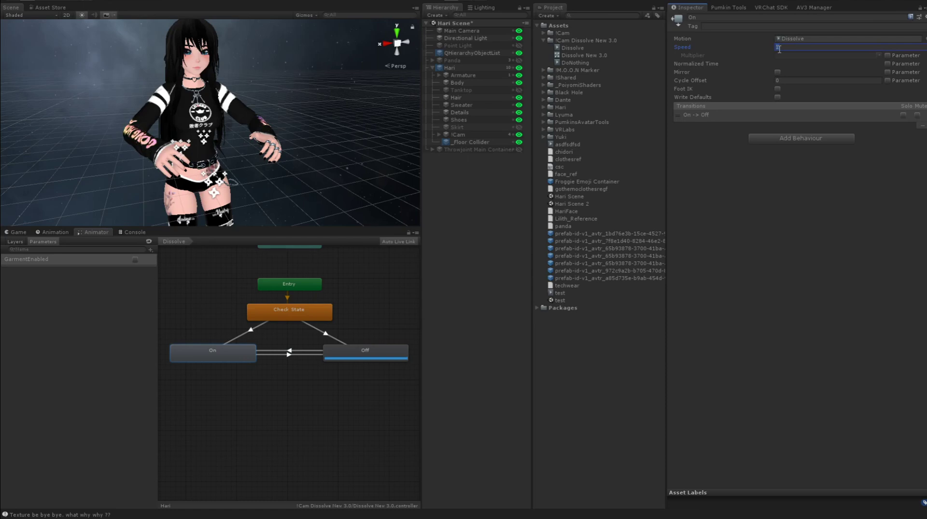
{"action": "type", "text": "-1"}
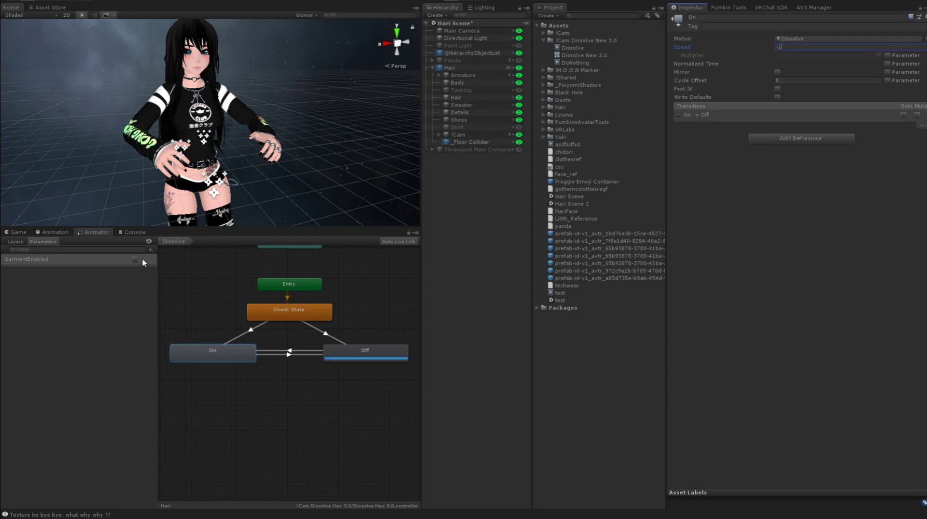
{"action": "type", "text": "1"}
{"action": "left_click", "coordinate": [152, 267]}
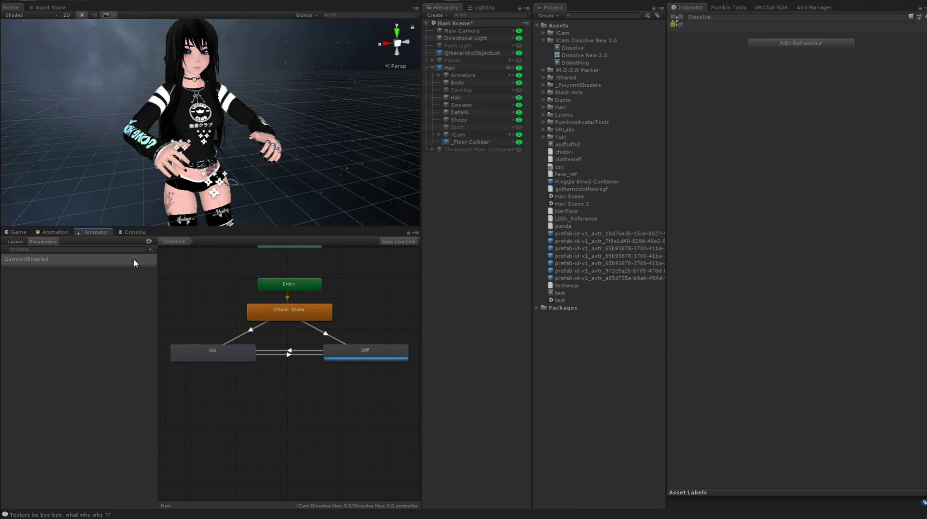
- Toggle GarmentEnabled on and off to check the skirt dissolve with the On state playing in reverse
{"action": "left_click", "coordinate": [134, 260]}
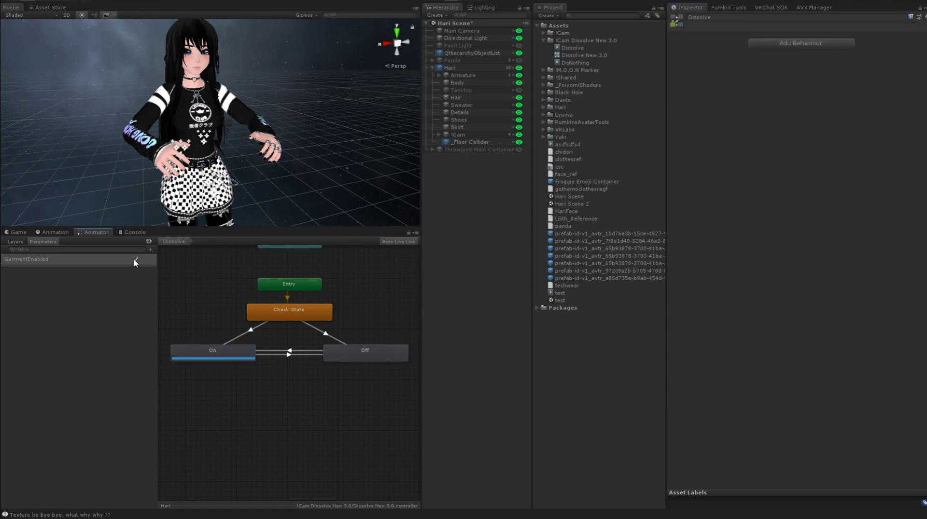
{"action": "left_click", "coordinate": [135, 260]}
{"action": "left_click", "coordinate": [134, 259]}
{"action": "left_click", "coordinate": [134, 260]}
{"action": "left_click", "coordinate": [134, 259]}
{"action": "left_click", "coordinate": [134, 259]}
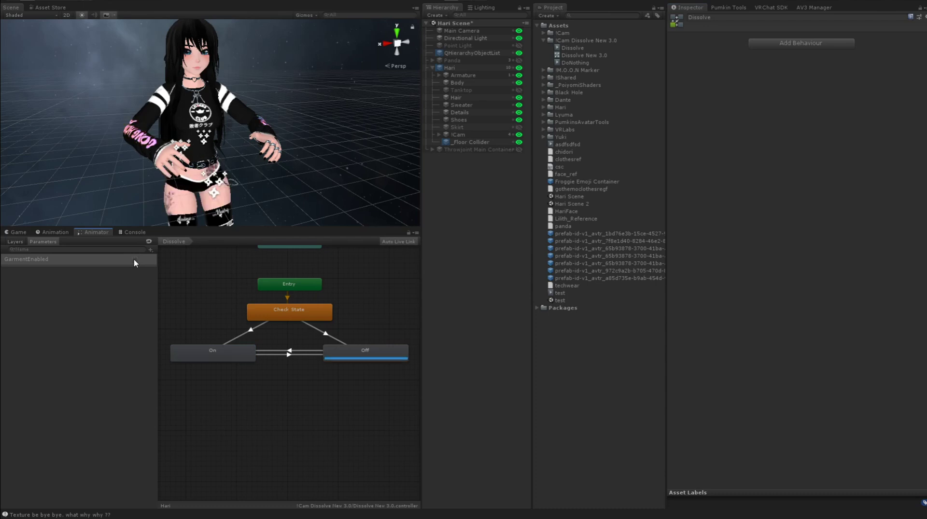
{"action": "left_click", "coordinate": [134, 259]}
{"action": "left_click", "coordinate": [134, 259]}
{"action": "left_click", "coordinate": [134, 259]}
{"action": "left_click", "coordinate": [135, 259]}
{"action": "left_click", "coordinate": [135, 259]}
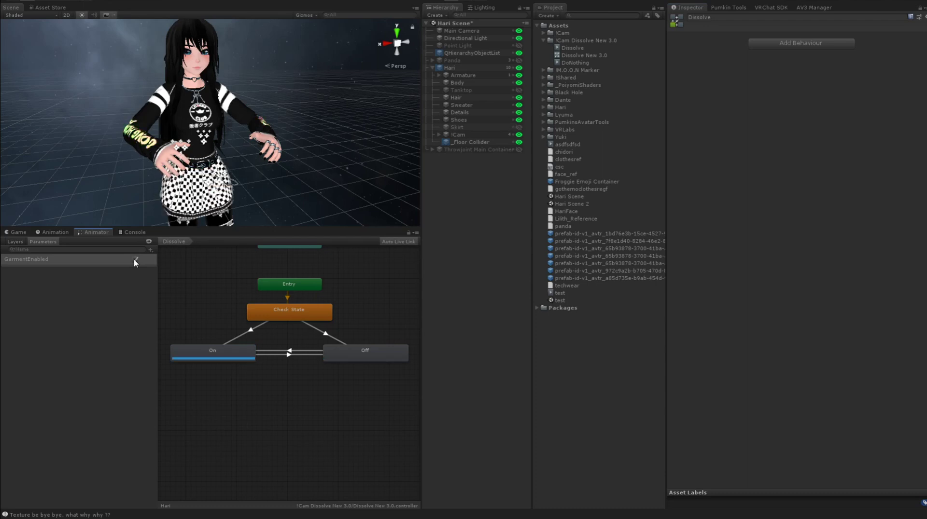
{"action": "left_click", "coordinate": [135, 260]}
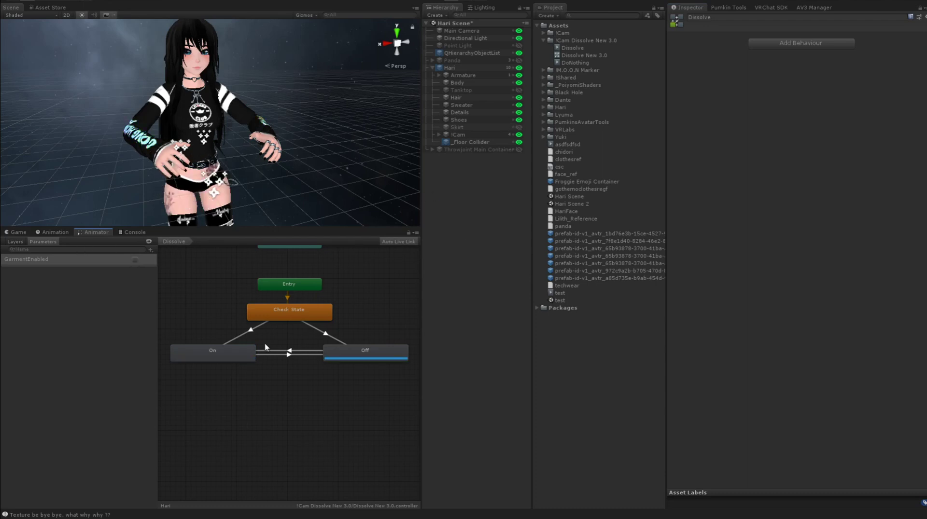
- Swap the Dissolve clip's start and end keyframes so it begins with the skirt inactive and the dissolve value at 1
{"action": "left_click", "coordinate": [213, 352]}
{"action": "left_click", "coordinate": [796, 47]}
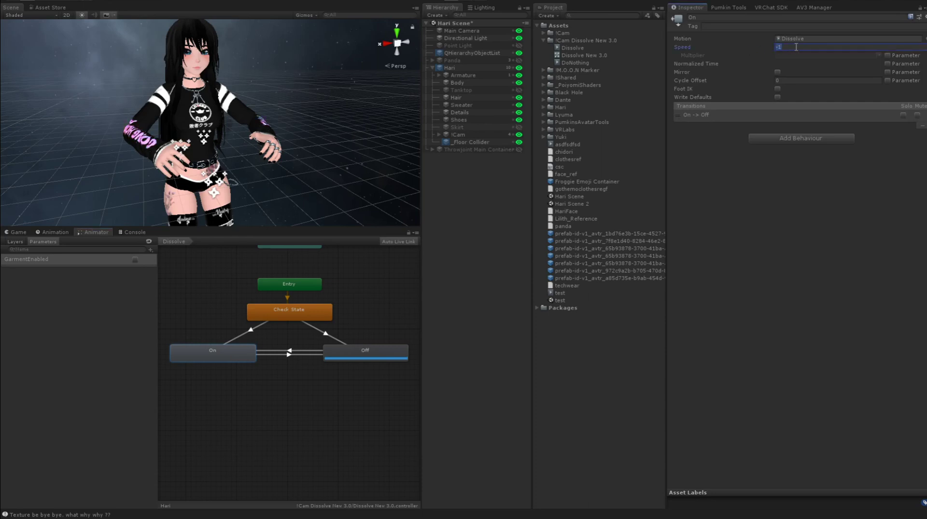
{"action": "left_click", "coordinate": [54, 232]}
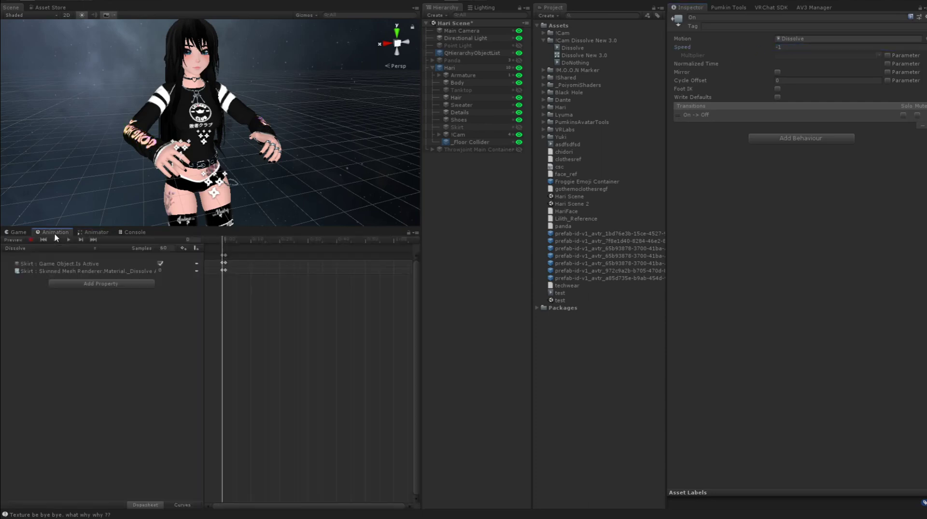
{"action": "left_click", "coordinate": [226, 257]}
{"action": "left_click", "coordinate": [227, 255]}
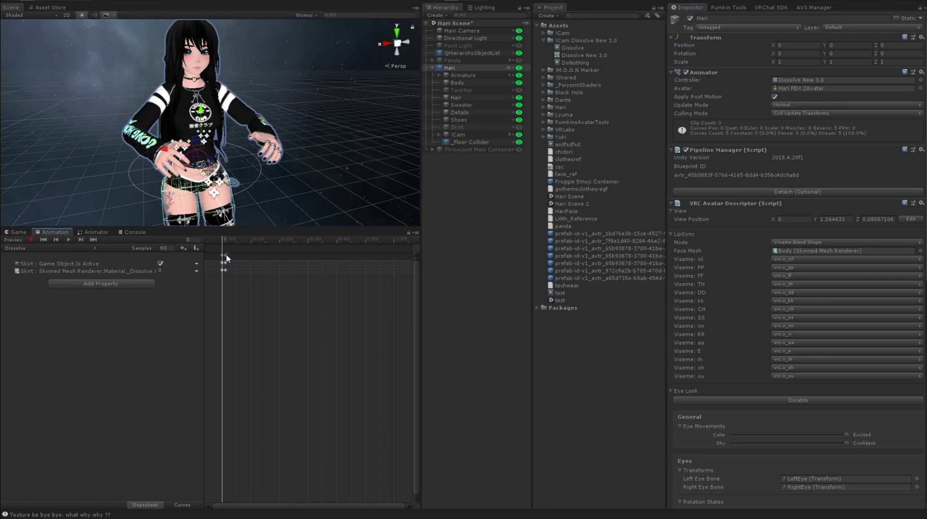
{"action": "left_click_drag", "start_coordinate": [226, 242], "coordinate": [256, 257]}
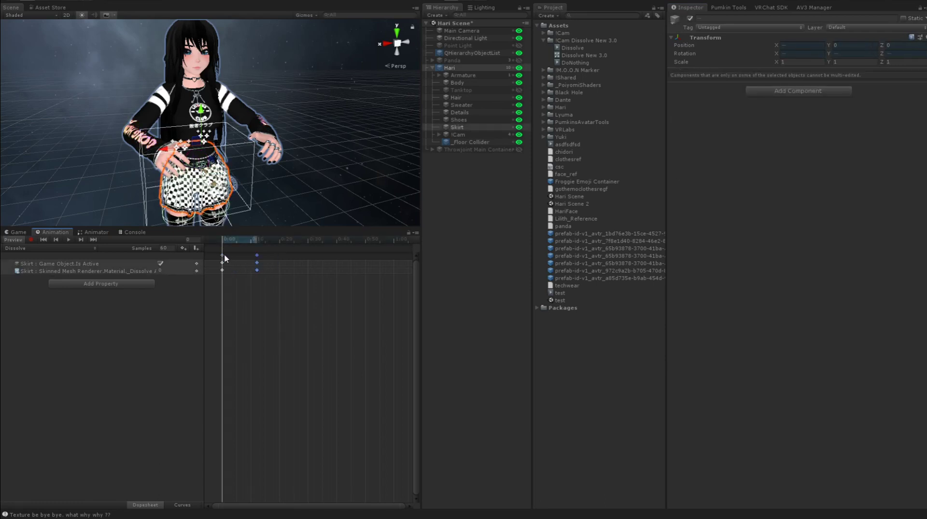
{"action": "left_click", "coordinate": [223, 255]}
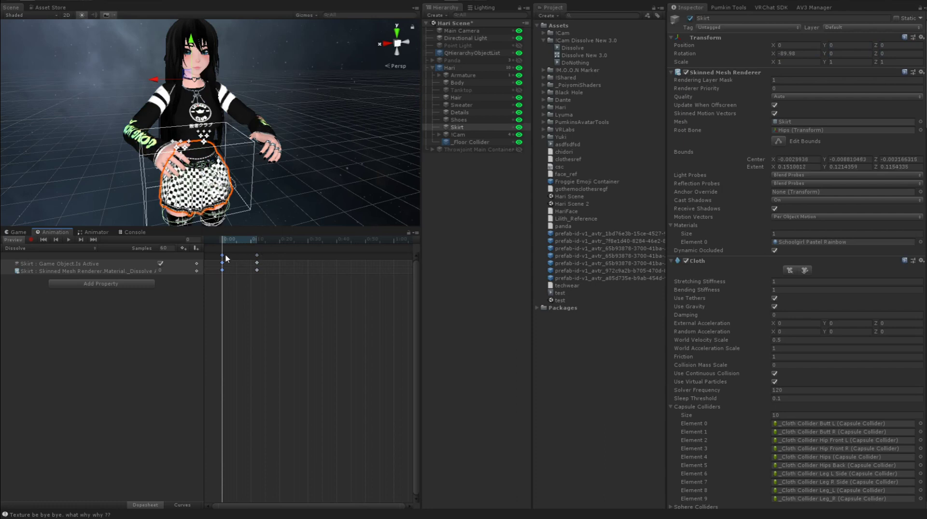
{"action": "left_click_drag", "start_coordinate": [223, 256], "coordinate": [222, 241]}
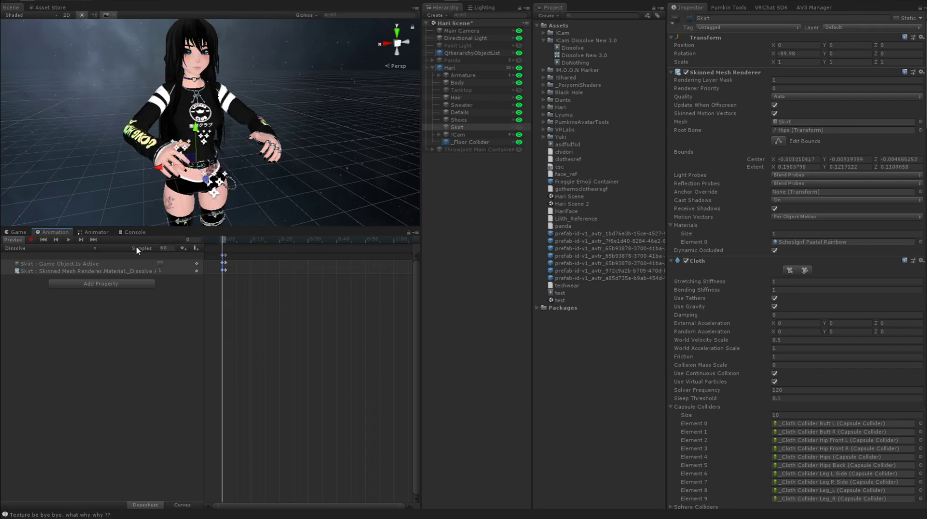
- Set the On state's speed to 1 and the Off state's speed to -1
{"action": "left_click", "coordinate": [108, 232]}
{"action": "left_click", "coordinate": [236, 352]}
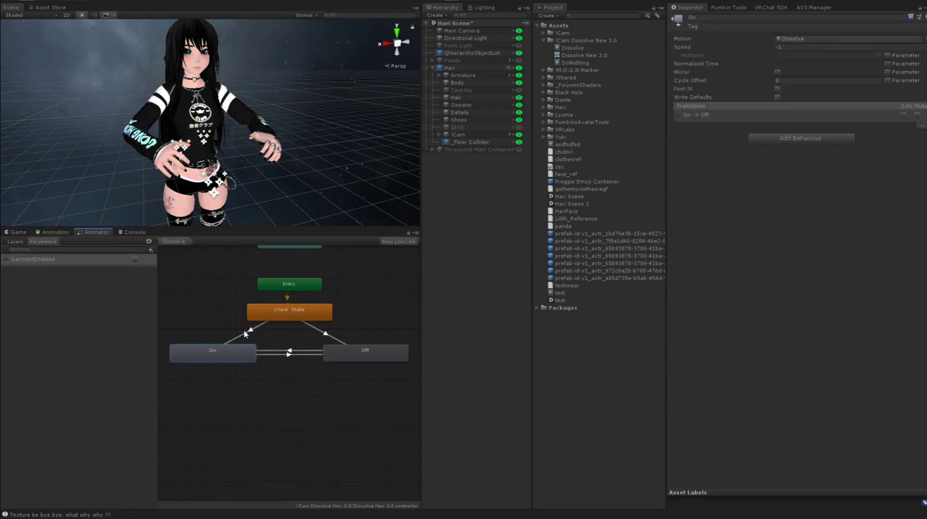
{"action": "left_click", "coordinate": [787, 47]}
{"action": "type", "text": "1"}
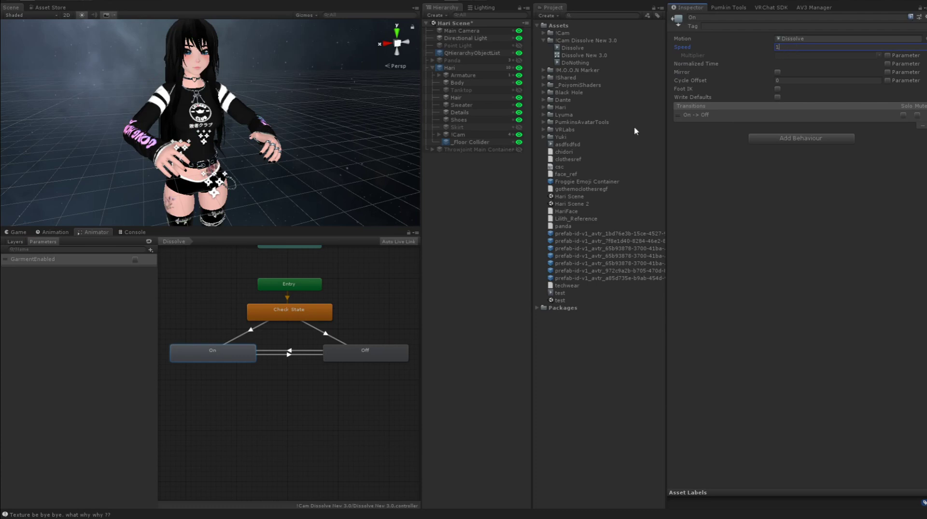
{"action": "left_click", "coordinate": [364, 357]}
{"action": "left_click", "coordinate": [803, 47]}
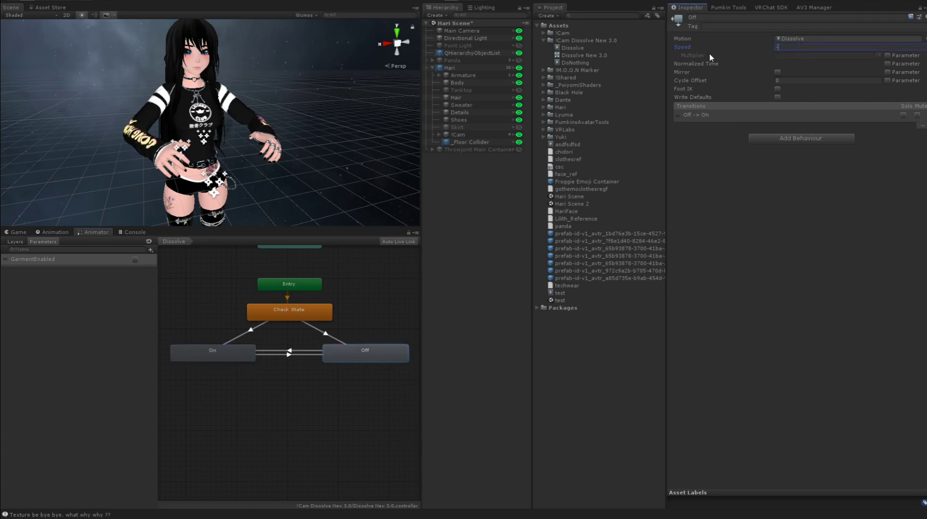
{"action": "type", "text": "-1"}
{"action": "left_click", "coordinate": [376, 294]}
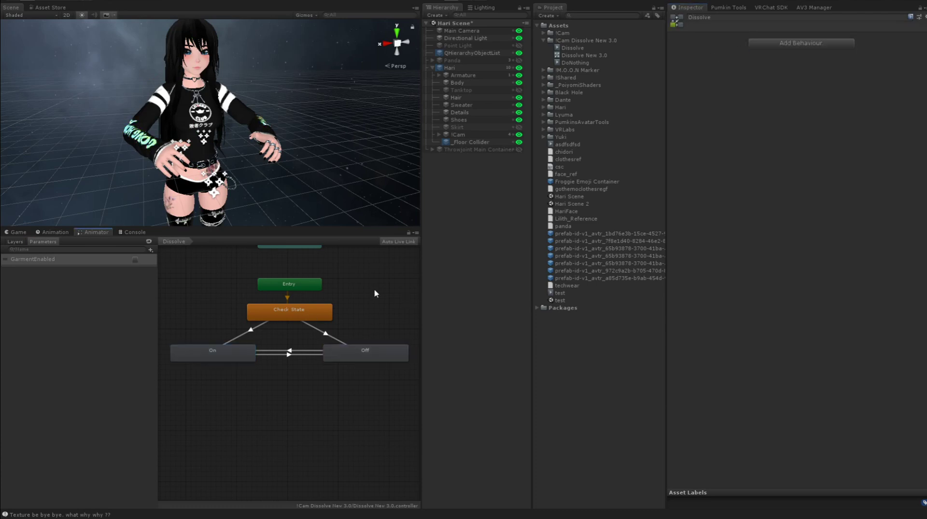
- Review the On and Off states' settings and move the Any State node directly above Entry
{"action": "left_click", "coordinate": [223, 359]}
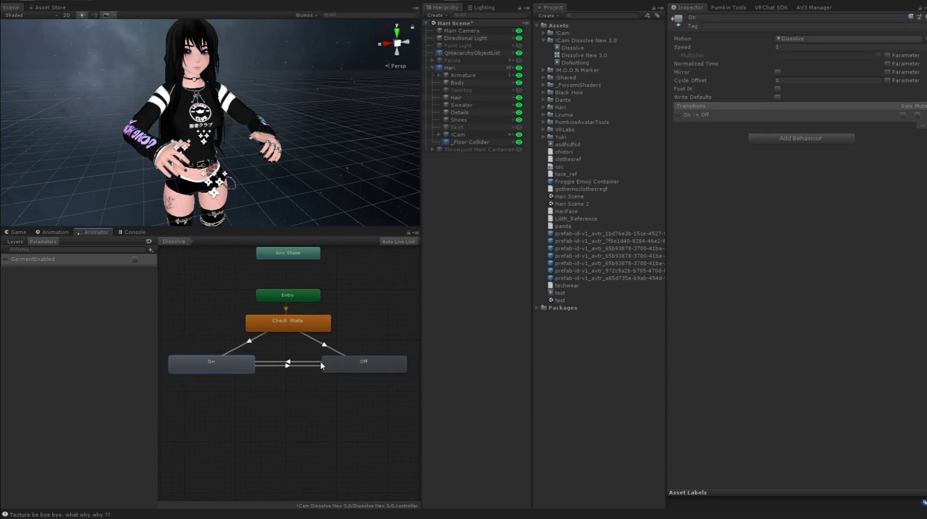
{"action": "middle_click_drag", "start_coordinate": [330, 365], "coordinate": [339, 327]}
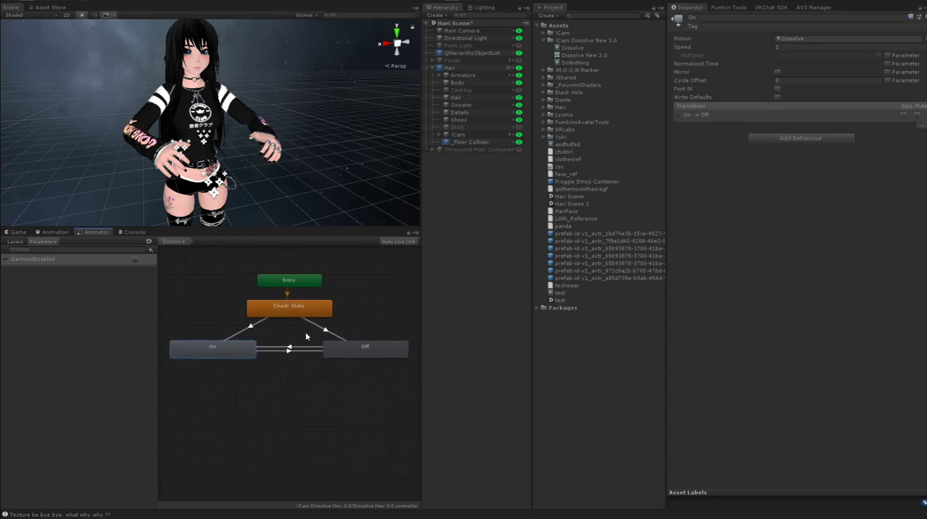
{"action": "left_click", "coordinate": [356, 355]}
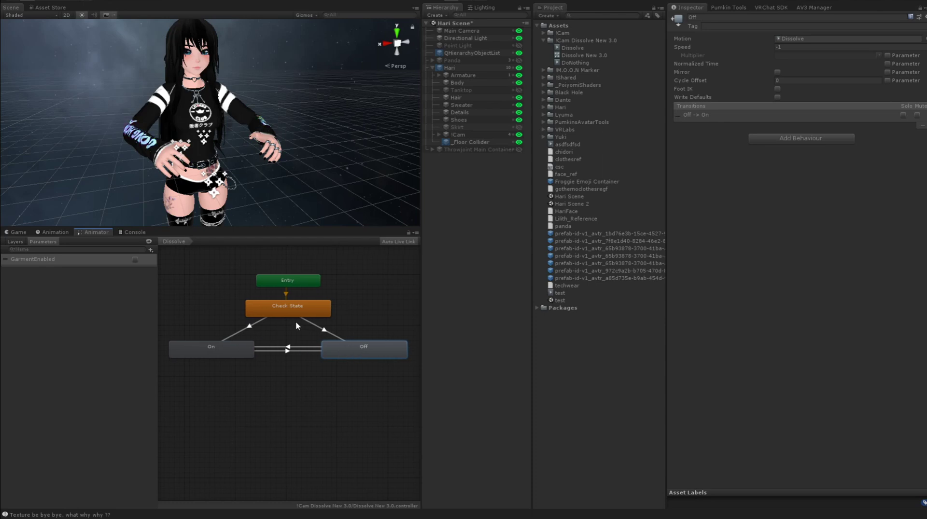
{"action": "middle_click_drag", "start_coordinate": [296, 320], "coordinate": [294, 352]}
{"action": "left_click", "coordinate": [290, 271]}
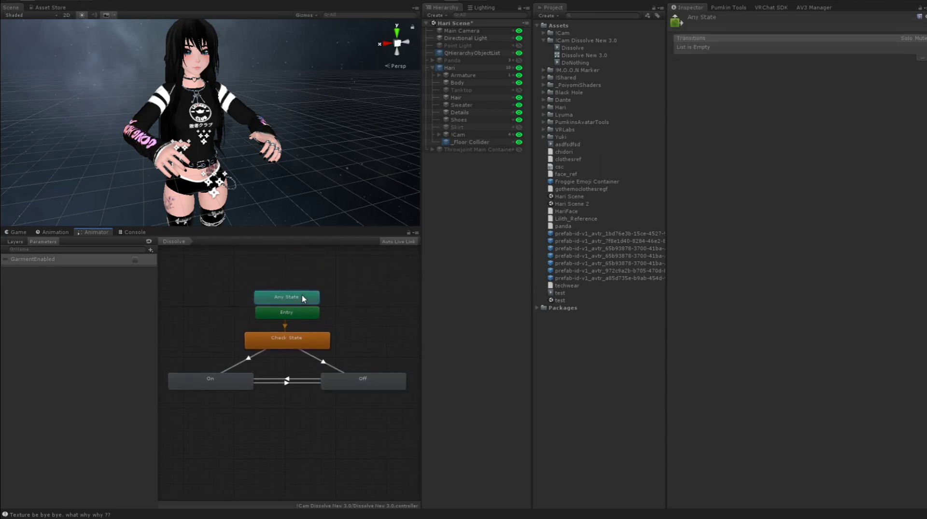
{"action": "scroll", "coordinate": [340, 314], "scroll_direction": "down", "scroll_amount": 3}
{"action": "scroll", "coordinate": [338, 319], "scroll_direction": "up", "scroll_amount": 1}
{"action": "scroll", "coordinate": [337, 330], "scroll_direction": "up", "scroll_amount": 1}
{"action": "middle_click_drag", "start_coordinate": [337, 330], "coordinate": [369, 337]}
{"action": "scroll", "coordinate": [382, 333], "scroll_direction": "up", "scroll_amount": 1}
- Enable the GarmentEnabled parameter and compare the On and Off states' settings
{"action": "left_click", "coordinate": [354, 363]}
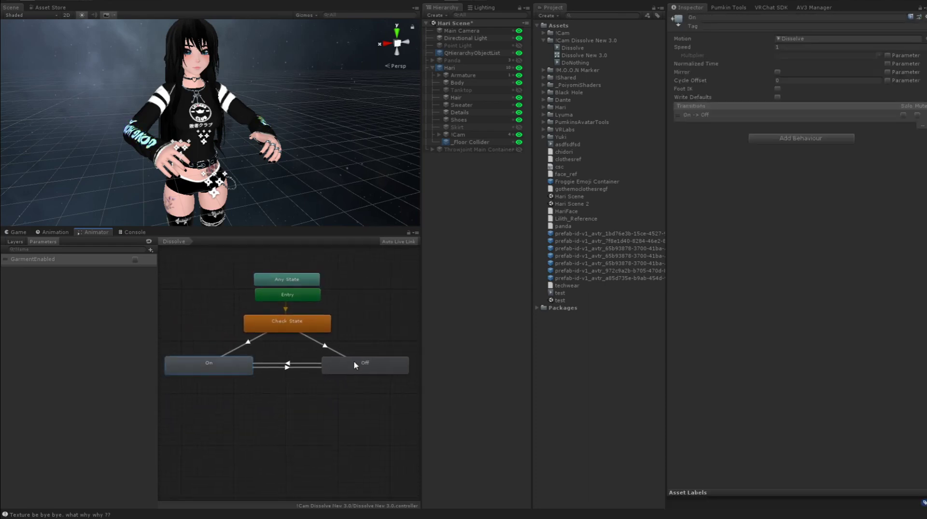
{"action": "left_click", "coordinate": [233, 366]}
{"action": "left_click", "coordinate": [157, 144]}
{"action": "left_click", "coordinate": [136, 260]}
{"action": "left_click", "coordinate": [227, 366]}
{"action": "left_click", "coordinate": [363, 370]}
{"action": "left_click", "coordinate": [251, 366]}
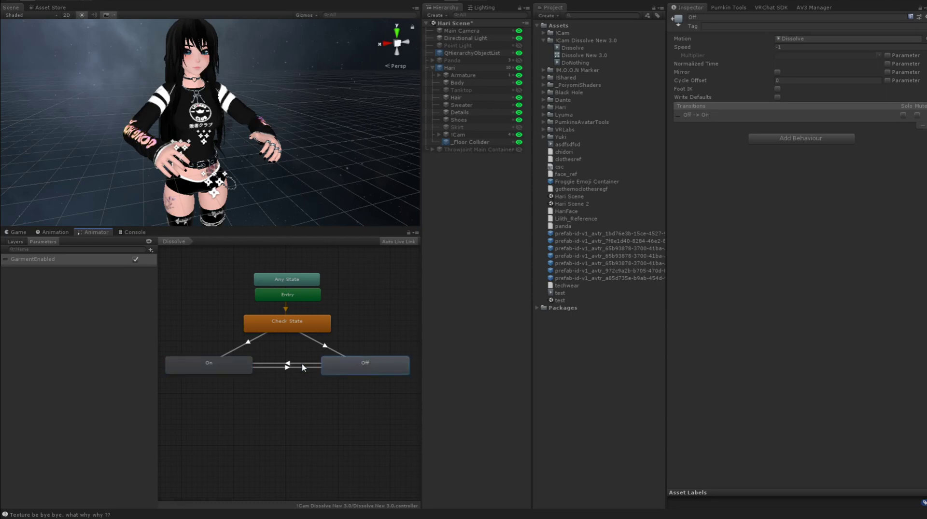
- Turn GarmentEnabled off in play mode to test the skirt dissolving through the Off state
{"action": "middle_click_drag", "start_coordinate": [325, 172], "coordinate": [329, 161]}
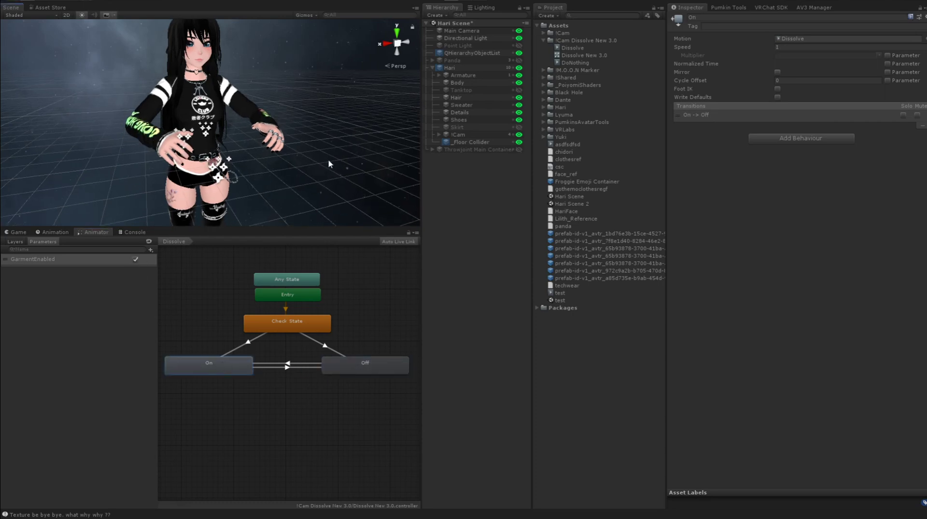
{"action": "left_click", "coordinate": [329, 161]}
{"action": "left_click", "coordinate": [137, 261]}
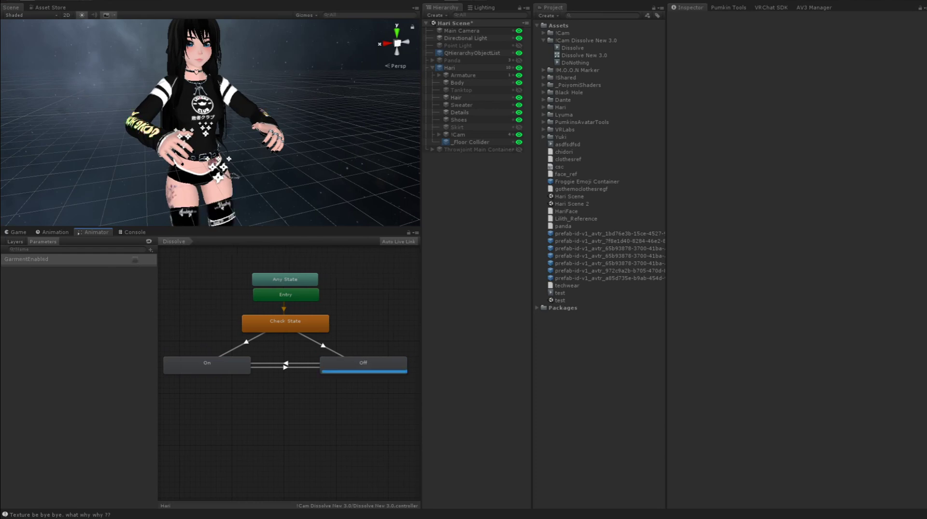
- Check the Dissolve clip's skirt properties in the Animation window and return to the animator graph
{"action": "key", "text": "ctrl+6"}
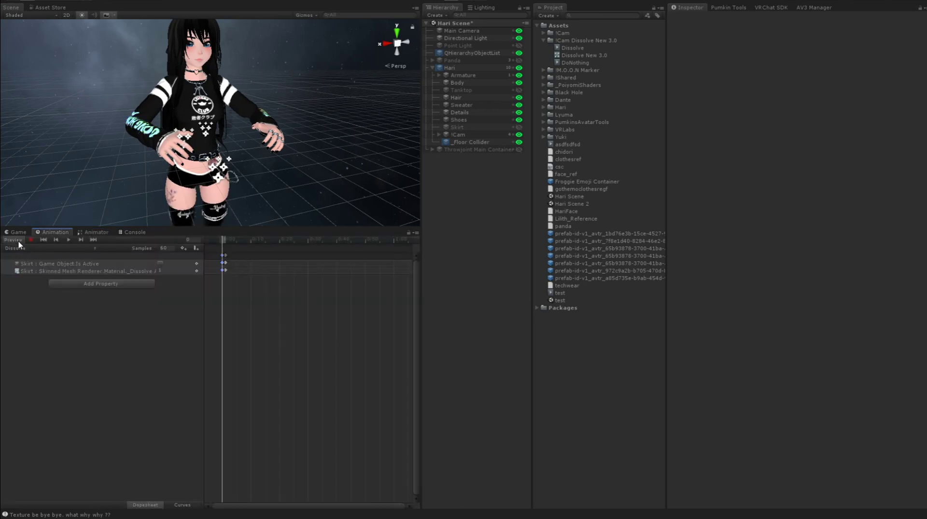
{"action": "left_click", "coordinate": [16, 239]}
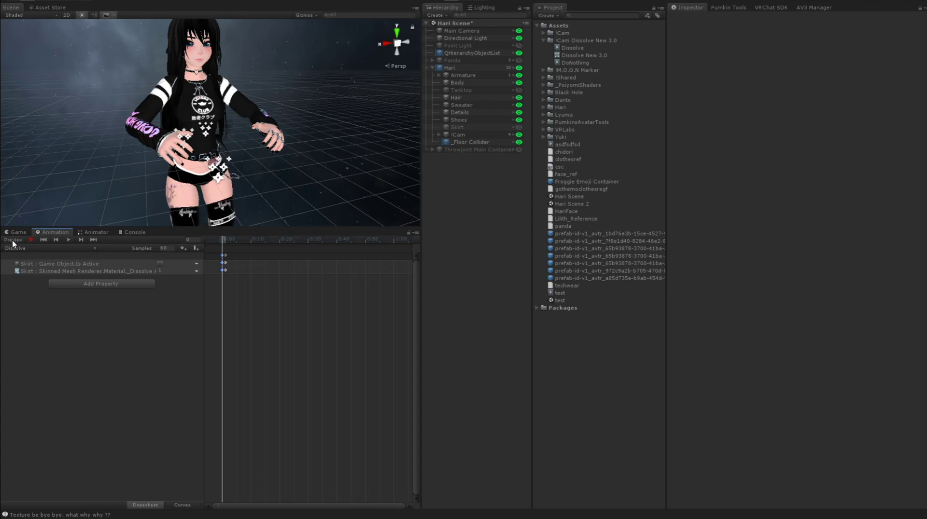
{"action": "left_click", "coordinate": [102, 231]}
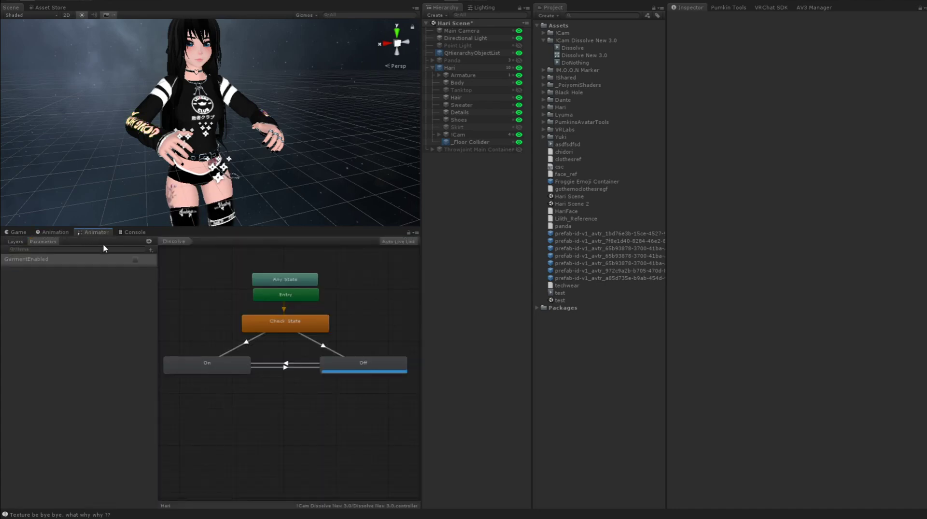
- Toggle GarmentEnabled on and off repeatedly to test how fast the skirt dissolve responds
{"action": "left_click", "coordinate": [134, 260]}
{"action": "left_click", "coordinate": [135, 260]}
{"action": "left_click", "coordinate": [134, 259]}
{"action": "left_click", "coordinate": [134, 260]}
{"action": "left_click", "coordinate": [135, 260]}
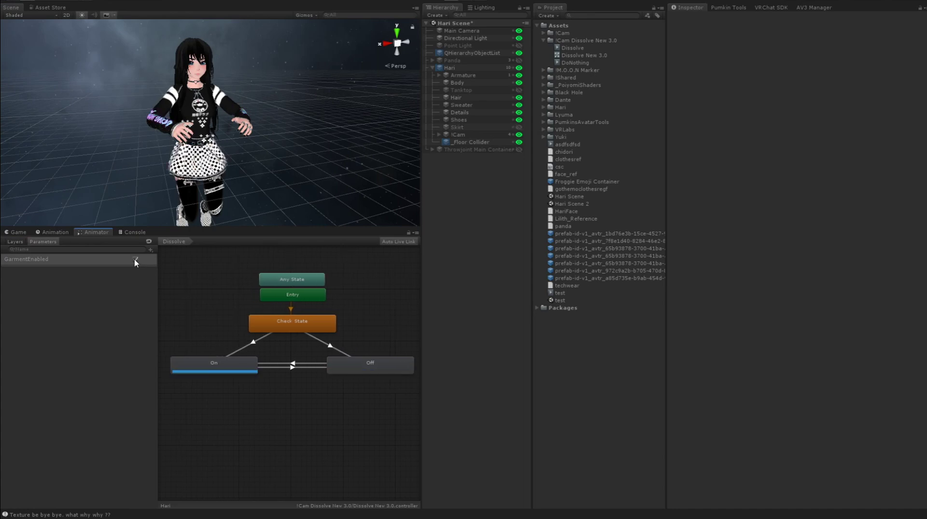
{"action": "left_click", "coordinate": [135, 259]}
{"action": "left_click", "coordinate": [135, 259]}
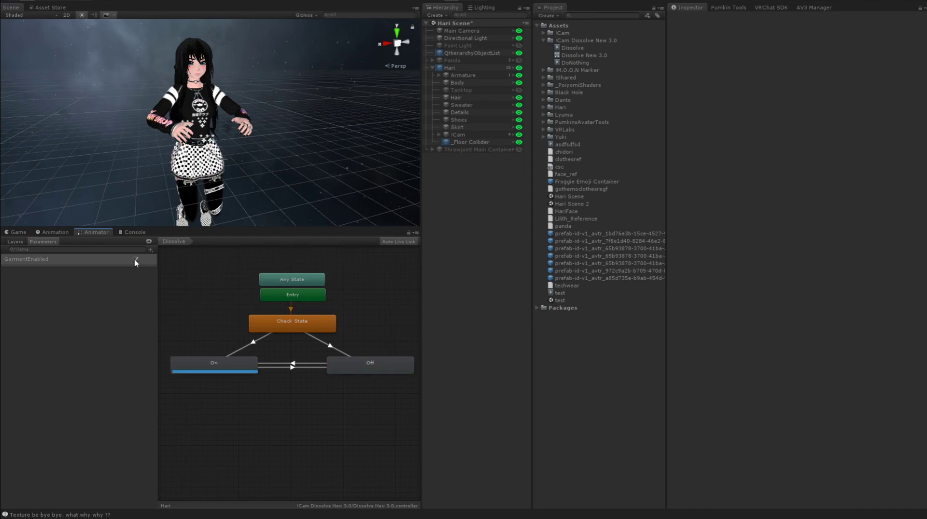
{"action": "left_click", "coordinate": [135, 260]}
{"action": "left_click", "coordinate": [134, 260]}
{"action": "left_click", "coordinate": [135, 259]}
{"action": "left_click", "coordinate": [135, 259]}
{"action": "left_click", "coordinate": [135, 260]}
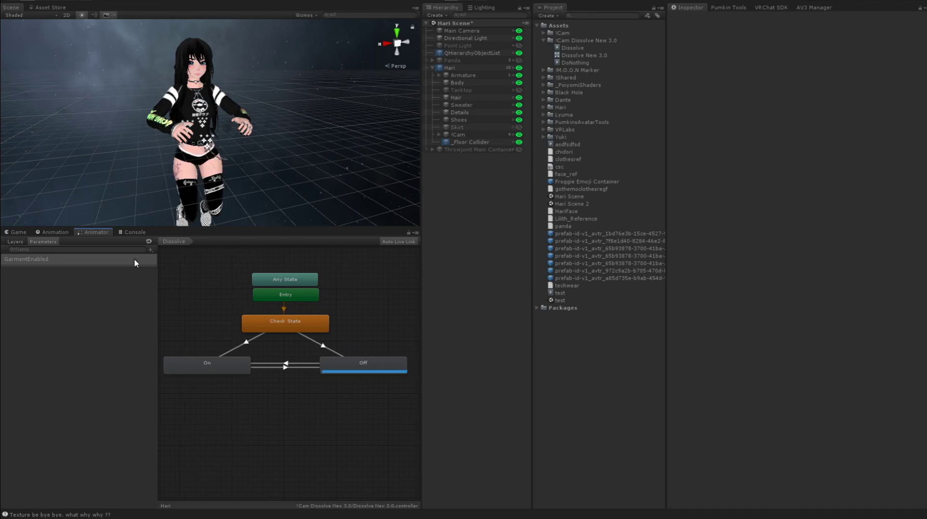
{"action": "left_click", "coordinate": [134, 260]}
{"action": "left_click", "coordinate": [134, 259]}
{"action": "left_click", "coordinate": [135, 260]}
{"action": "left_click", "coordinate": [135, 260]}
{"action": "left_click", "coordinate": [135, 259]}
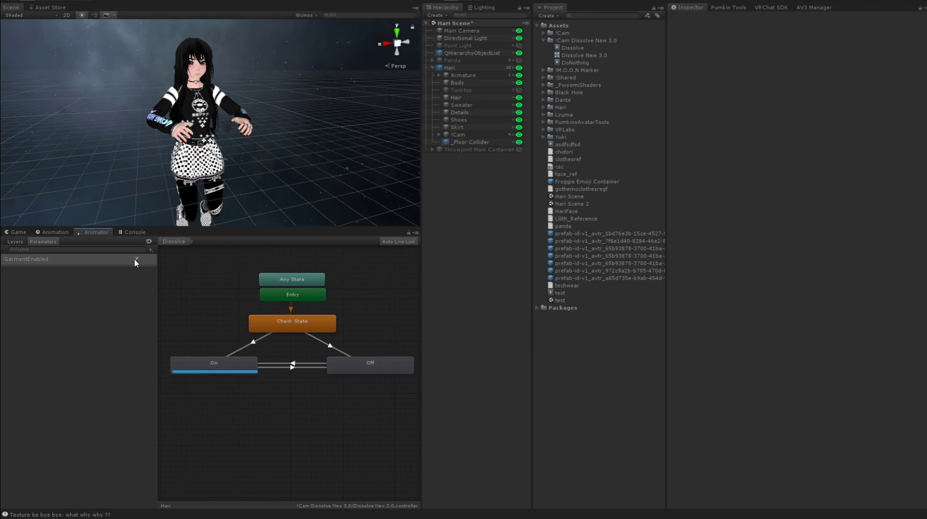
- Set the duration of the Off to On and On to Off transitions to 0.4 seconds
{"action": "left_click", "coordinate": [290, 364]}
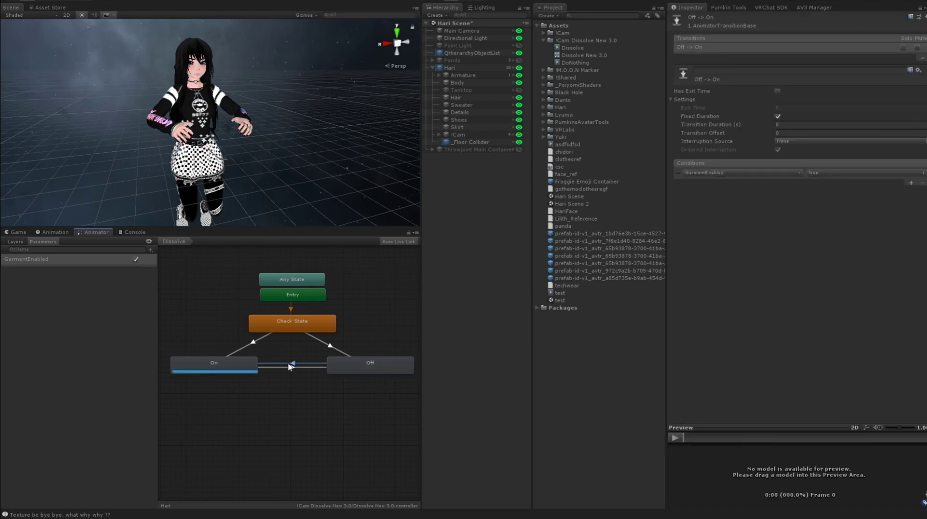
{"action": "left_click", "coordinate": [780, 126]}
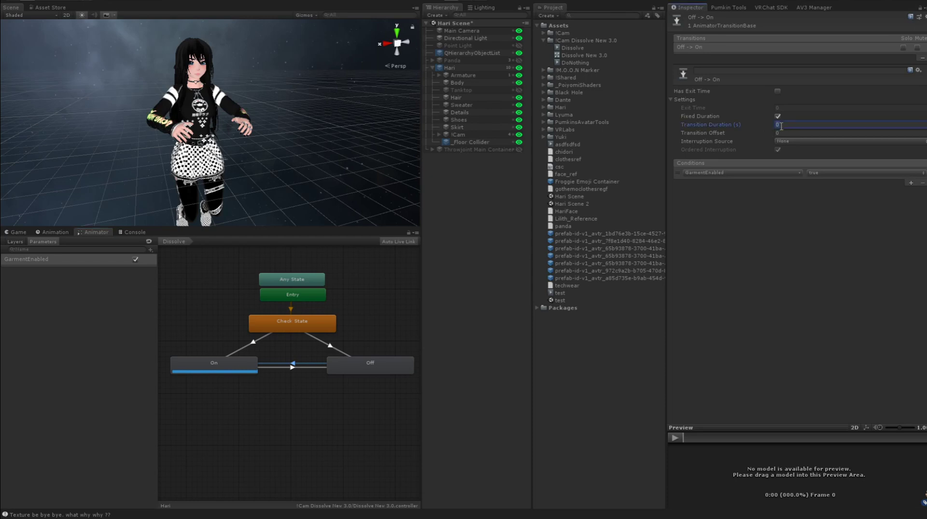
{"action": "type", "text": ".4"}
{"action": "left_click", "coordinate": [285, 367]}
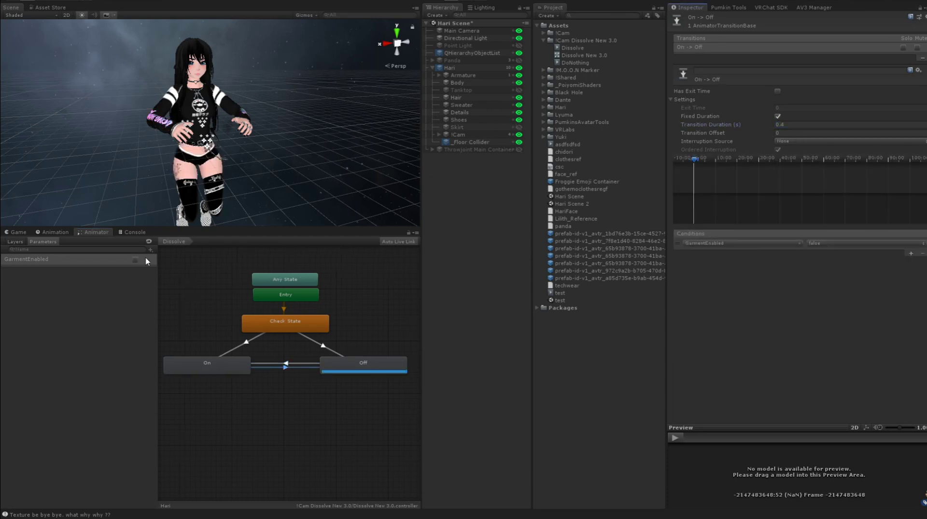
- Zoom in on the skirt and toggle GarmentEnabled to test the 0.4-second transitions
{"action": "scroll", "coordinate": [217, 215], "scroll_direction": "up", "scroll_amount": 5}
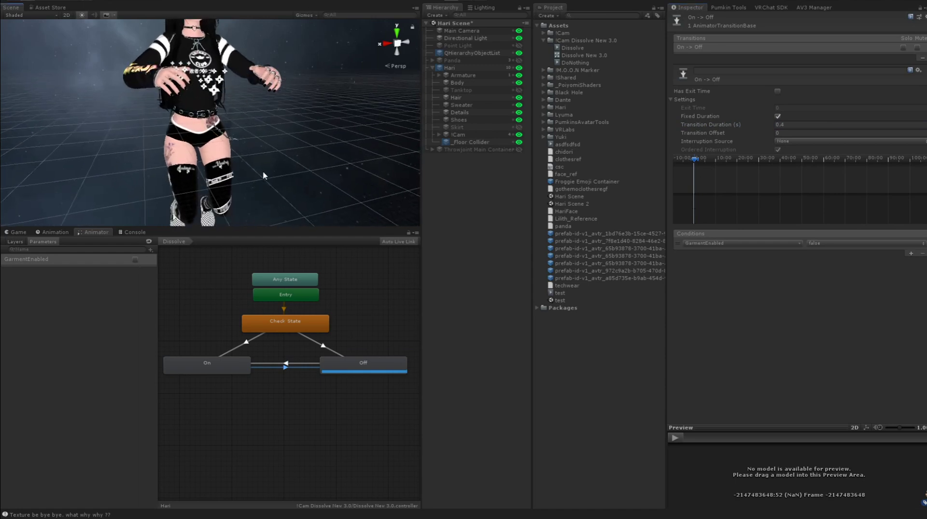
{"action": "left_click", "coordinate": [136, 259]}
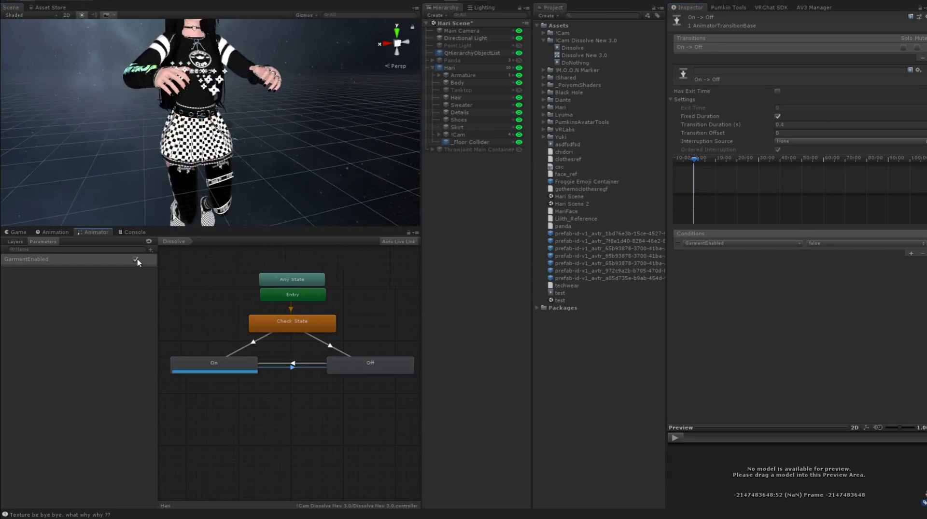
{"action": "left_click", "coordinate": [136, 260]}
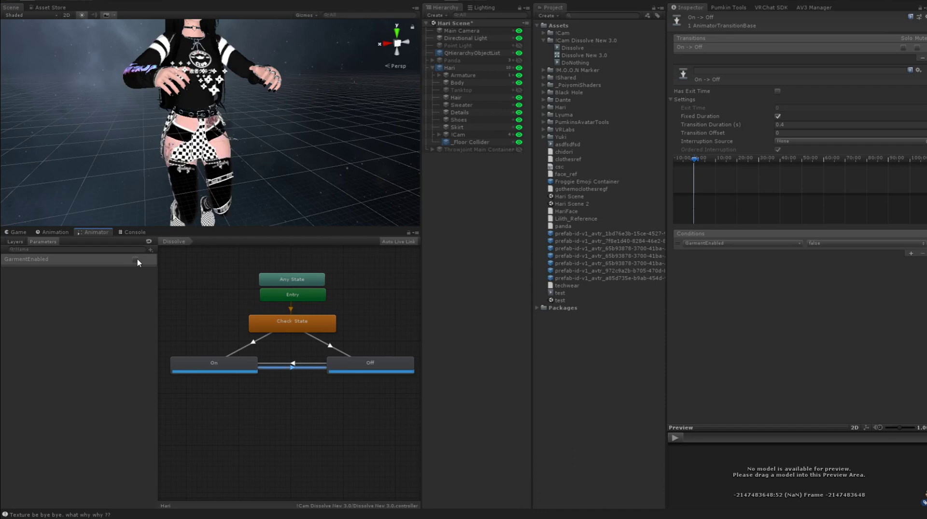
{"action": "left_click", "coordinate": [136, 260]}
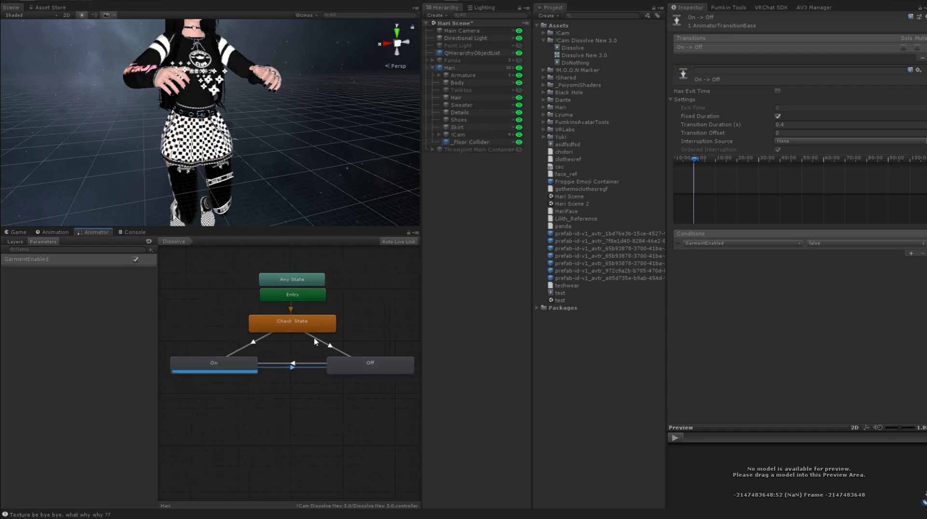
- Set the duration of the Off to On and On to Off transitions to 0.2 seconds
{"action": "left_click", "coordinate": [289, 363]}
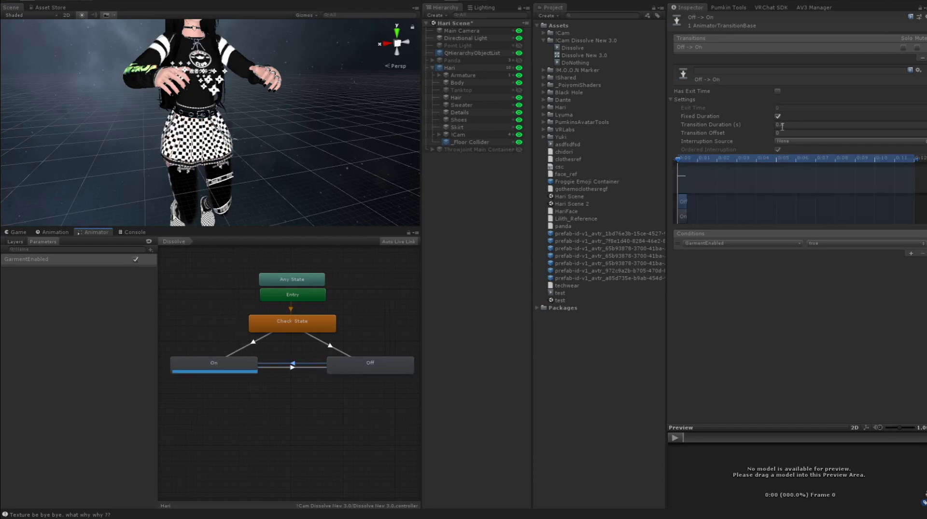
{"action": "left_click", "coordinate": [782, 127]}
{"action": "type", "text": "0.2"}
{"action": "left_click", "coordinate": [298, 369]}
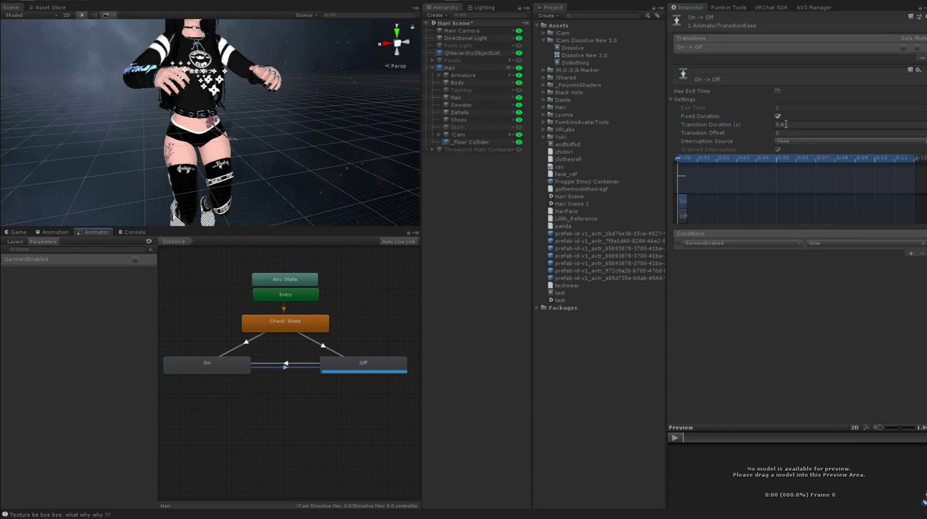
{"action": "left_click", "coordinate": [786, 124]}
{"action": "type", "text": "0.2"}
- Toggle GarmentEnabled several times to test the skirt dissolve with the 0.2-second transitions
{"action": "left_click", "coordinate": [134, 260]}
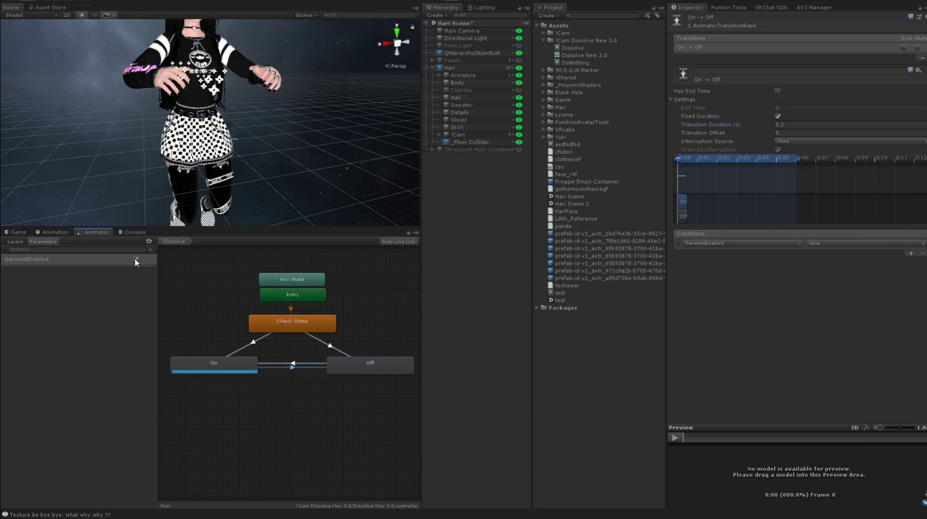
{"action": "left_click", "coordinate": [135, 260]}
{"action": "left_click", "coordinate": [135, 260]}
{"action": "left_click", "coordinate": [135, 259]}
{"action": "left_click", "coordinate": [135, 260]}
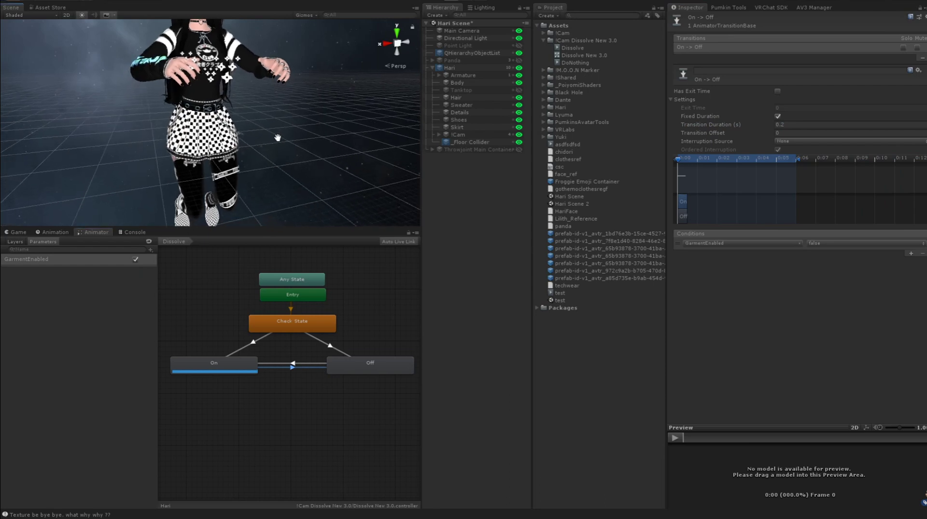
- Set the On to Off transition's duration to 0.5 seconds
{"action": "left_click", "coordinate": [782, 124]}
{"action": "type", "text": "0.5"}
{"action": "left_click", "coordinate": [380, 404]}
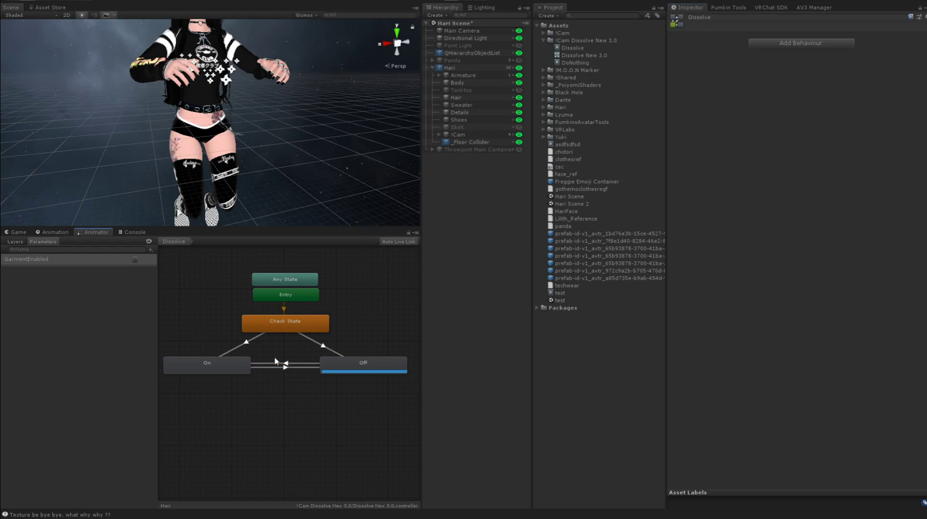
- Toggle GarmentEnabled repeatedly to watch the skirt dissolve with the 0.5-second transition
{"action": "left_click", "coordinate": [135, 259]}
{"action": "left_click", "coordinate": [135, 260]}
{"action": "left_click", "coordinate": [135, 260]}
{"action": "left_click", "coordinate": [135, 259]}
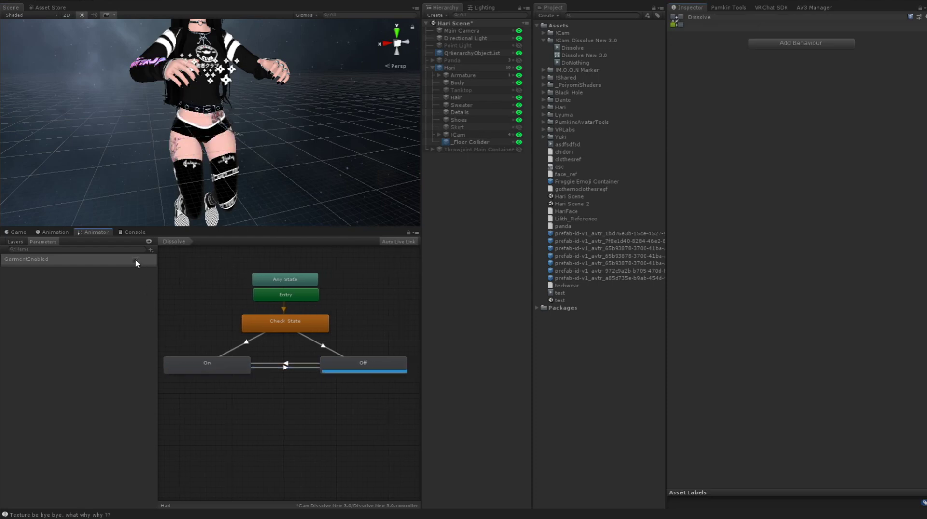
{"action": "left_click", "coordinate": [135, 260]}
{"action": "left_click", "coordinate": [135, 260]}
{"action": "left_click", "coordinate": [135, 260]}
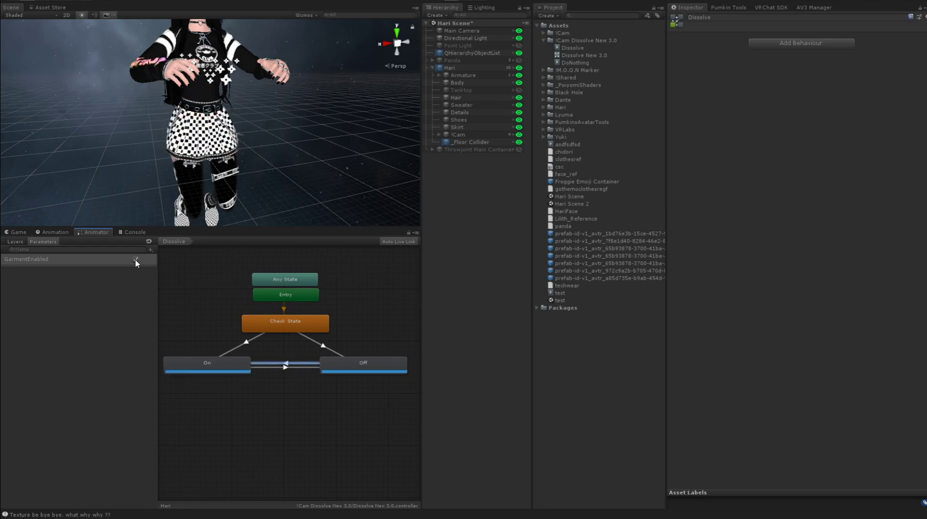
{"action": "left_click", "coordinate": [135, 260]}
{"action": "left_click", "coordinate": [135, 259]}
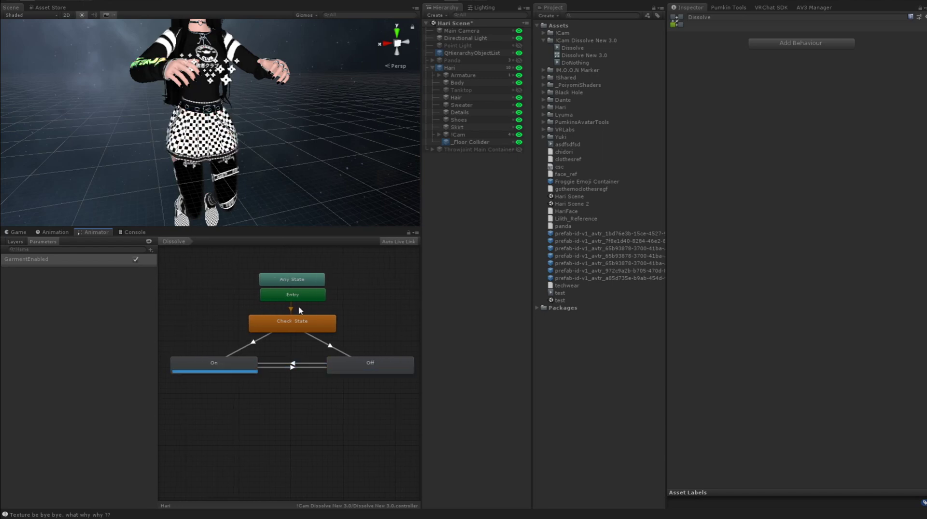
{"action": "left_click", "coordinate": [135, 259]}
{"action": "left_click", "coordinate": [134, 259]}
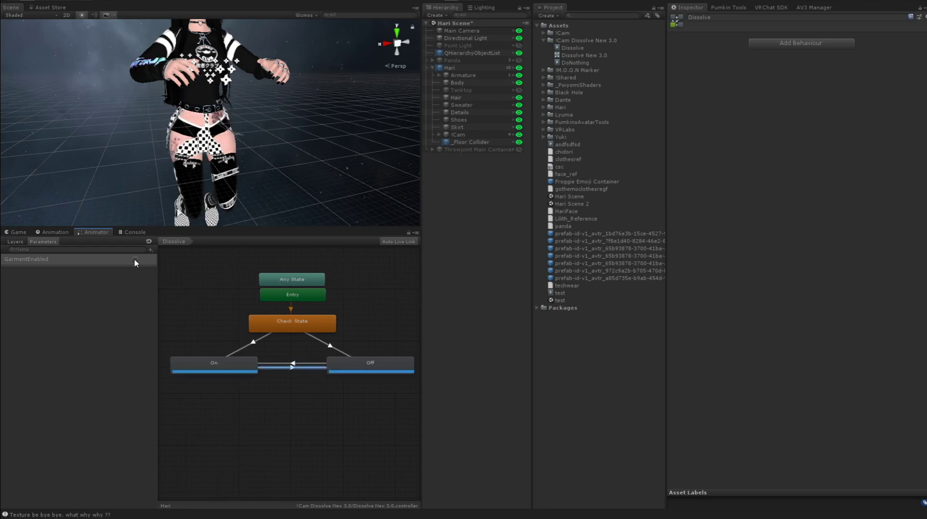
- Set the transitions between On and Off to a 2-second duration and test them by toggling GarmentEnabled
{"action": "middle_click_drag", "start_coordinate": [251, 307], "coordinate": [244, 306]}
{"action": "left_click", "coordinate": [292, 368]}
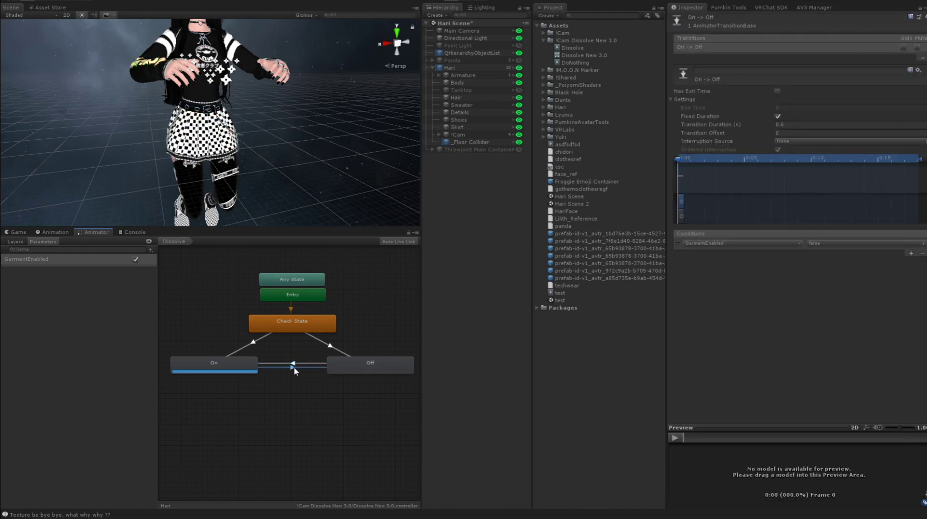
{"action": "left_click", "coordinate": [807, 126]}
{"action": "type", "text": "2"}
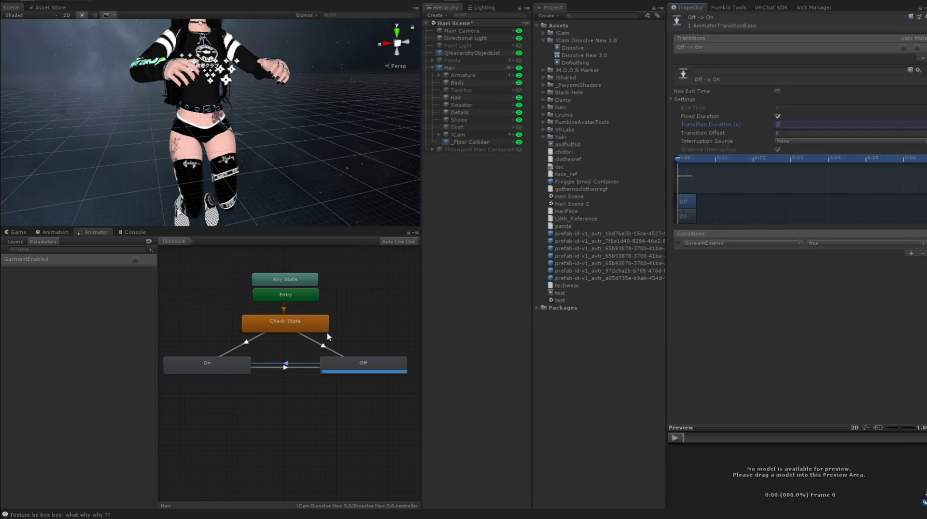
{"action": "left_click", "coordinate": [282, 368]}
{"action": "left_click", "coordinate": [318, 435]}
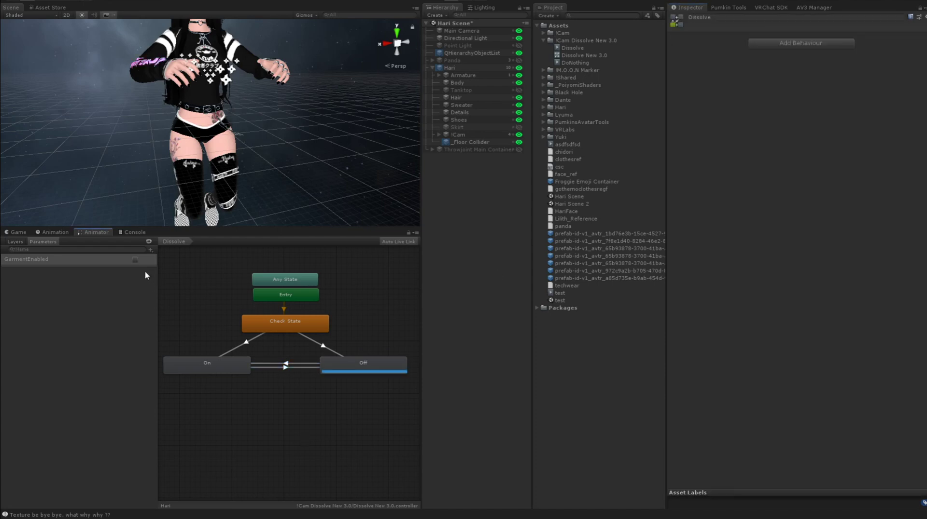
{"action": "left_click", "coordinate": [136, 260]}
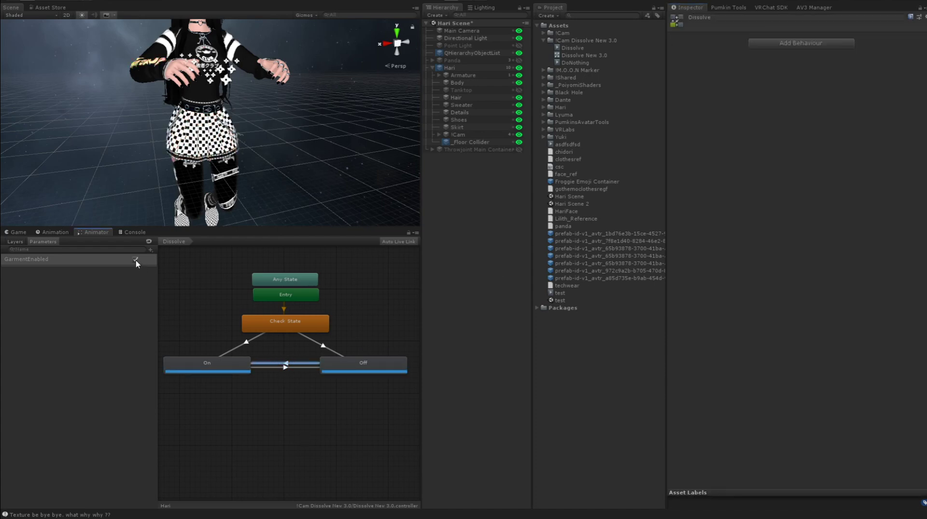
{"action": "left_click", "coordinate": [136, 259]}
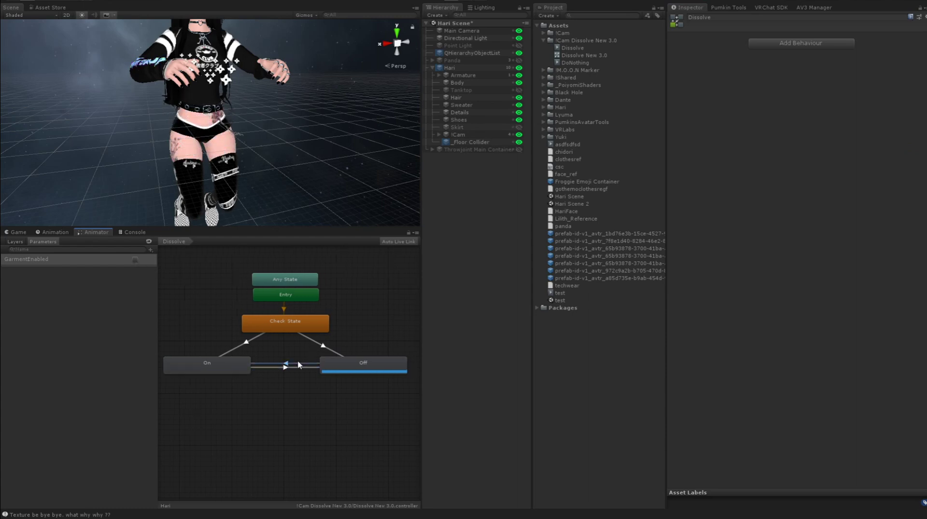
- Set the Off to On transition's duration to 0 and toggle GarmentEnabled to retest the skirt dissolve
{"action": "left_click", "coordinate": [298, 365]}
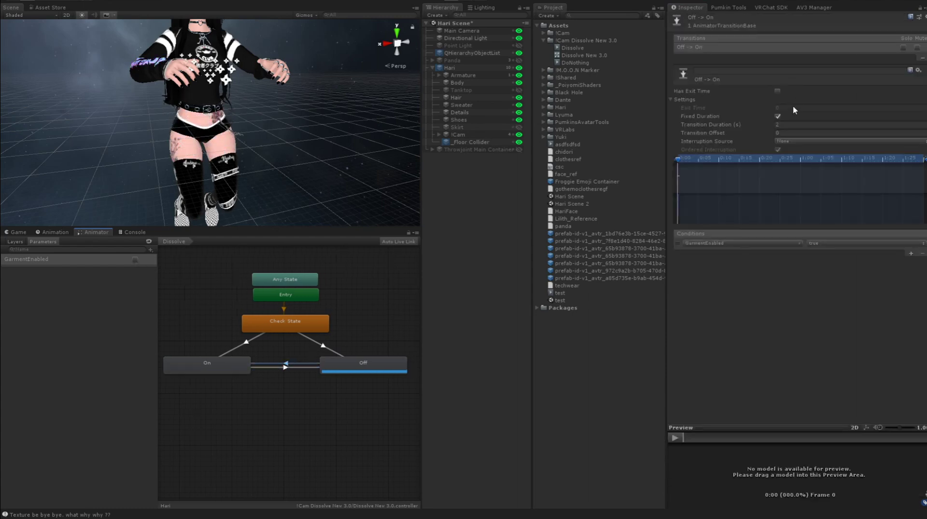
{"action": "left_click", "coordinate": [778, 125]}
{"action": "type", "text": "0"}
{"action": "left_click", "coordinate": [203, 328]}
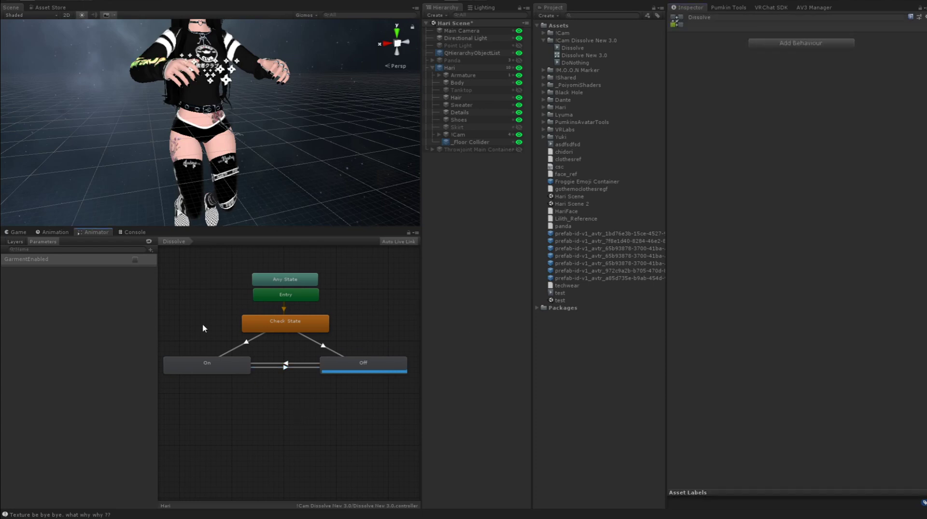
{"action": "left_click", "coordinate": [135, 261]}
{"action": "left_click", "coordinate": [134, 260]}
- Inspect the Check State's settings and its transition to the On state
{"action": "middle_click_drag", "start_coordinate": [245, 343], "coordinate": [240, 352]}
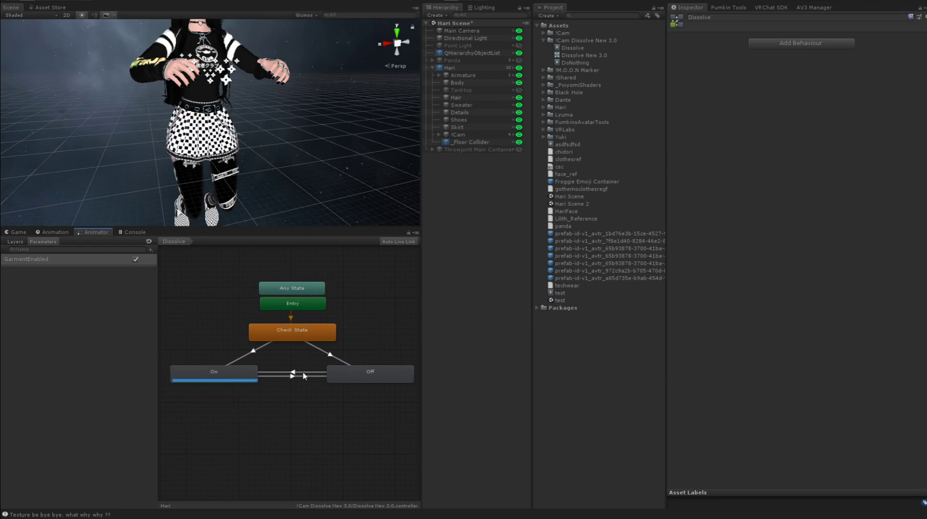
{"action": "scroll", "coordinate": [249, 285], "scroll_direction": "down", "scroll_amount": 2}
{"action": "middle_click_drag", "start_coordinate": [248, 285], "coordinate": [235, 289]}
{"action": "scroll", "coordinate": [239, 292], "scroll_direction": "up", "scroll_amount": 1}
{"action": "scroll", "coordinate": [237, 289], "scroll_direction": "up", "scroll_amount": 1}
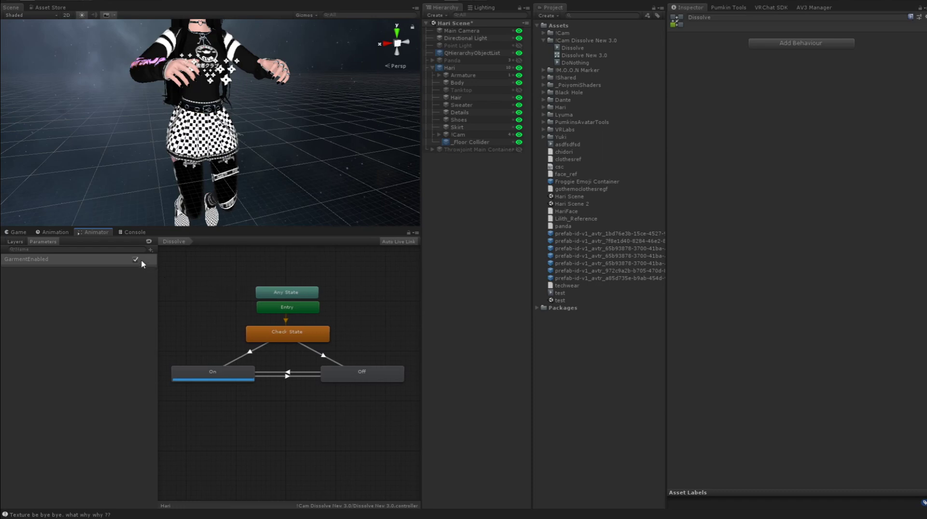
{"action": "left_click", "coordinate": [296, 336]}
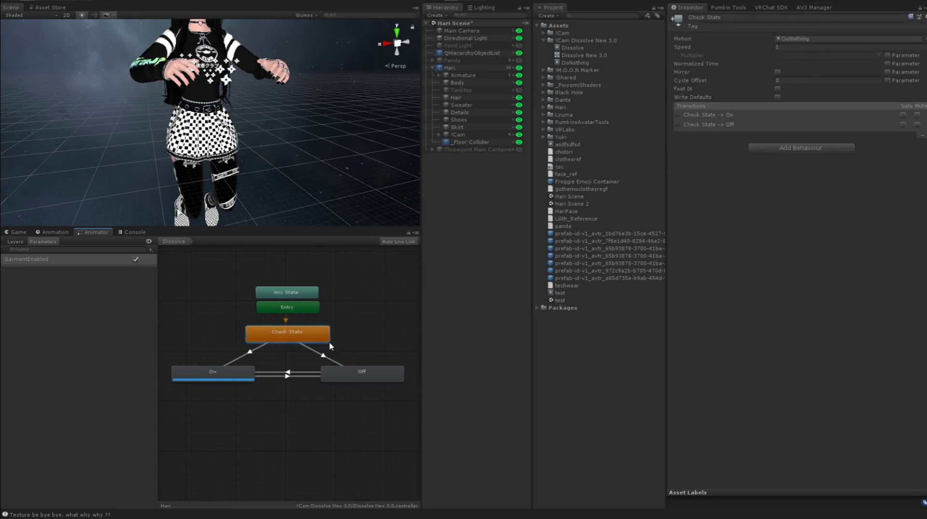
{"action": "left_click", "coordinate": [251, 353]}
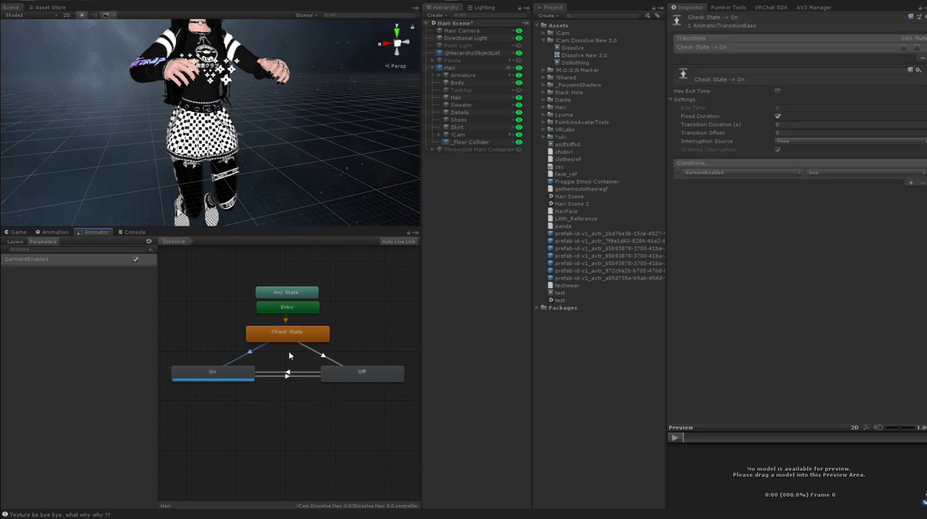
{"action": "scroll", "coordinate": [233, 374], "scroll_direction": "up", "scroll_amount": 1}
{"action": "scroll", "coordinate": [220, 376], "scroll_direction": "down", "scroll_amount": 2}
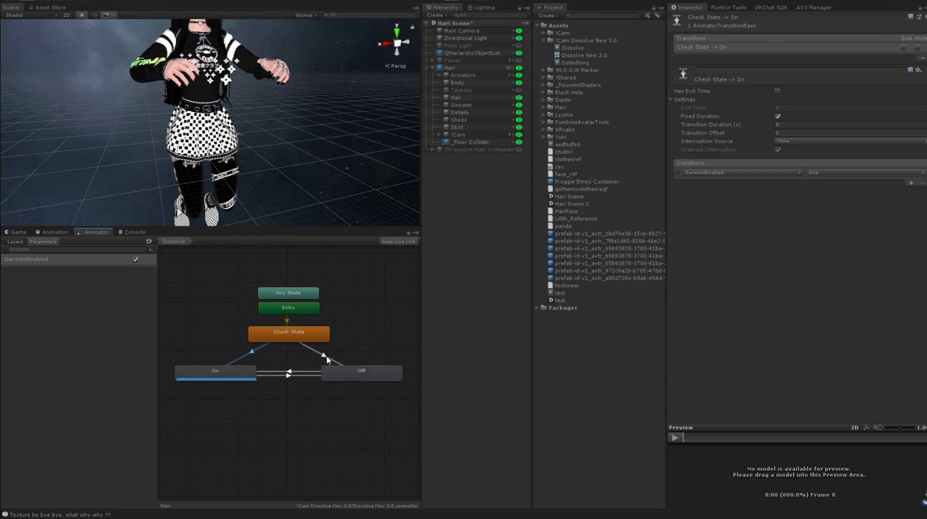
- Inspect the duration settings of the On to Off and Off to On transitions
{"action": "left_click", "coordinate": [289, 373]}
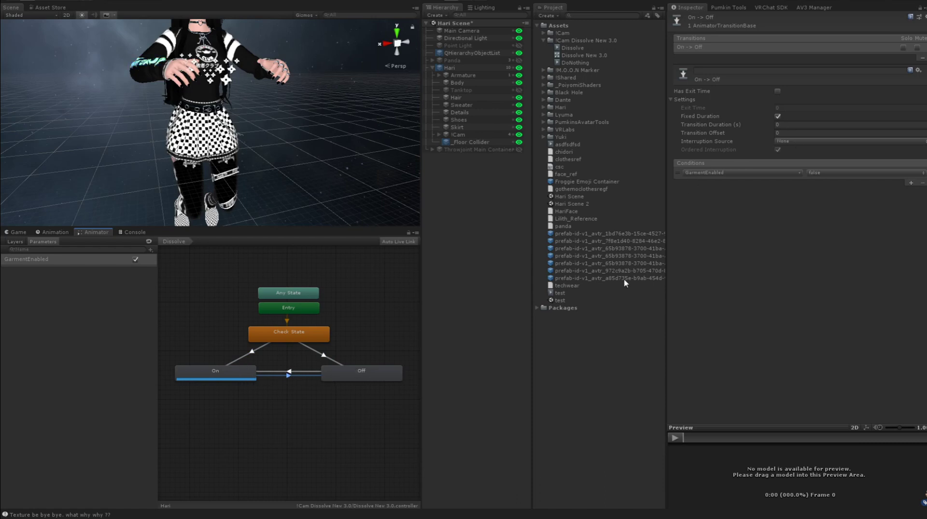
{"action": "left_click", "coordinate": [294, 372]}
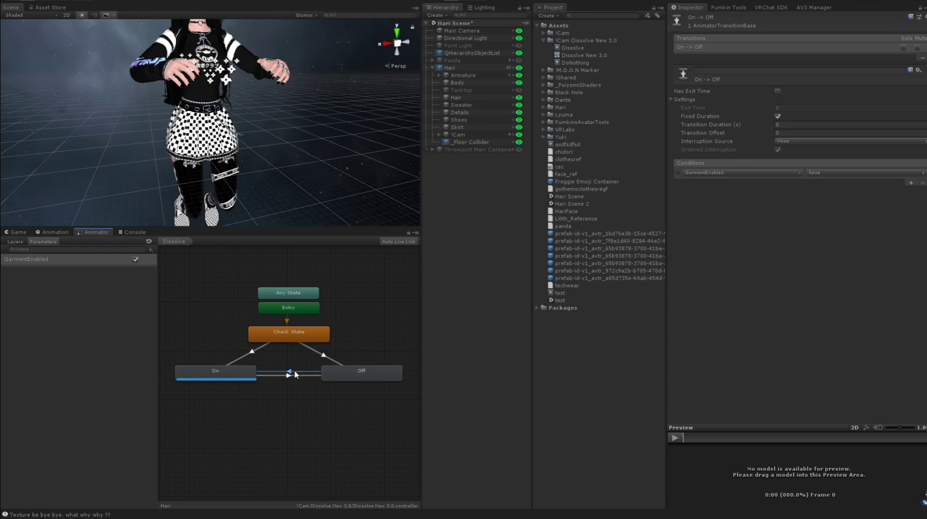
{"action": "left_click", "coordinate": [789, 126]}
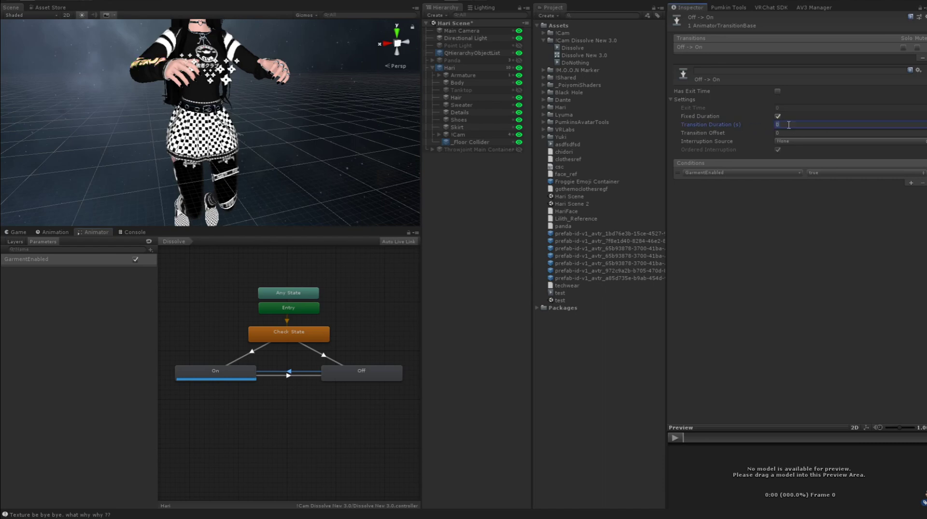
{"action": "left_click", "coordinate": [296, 376]}
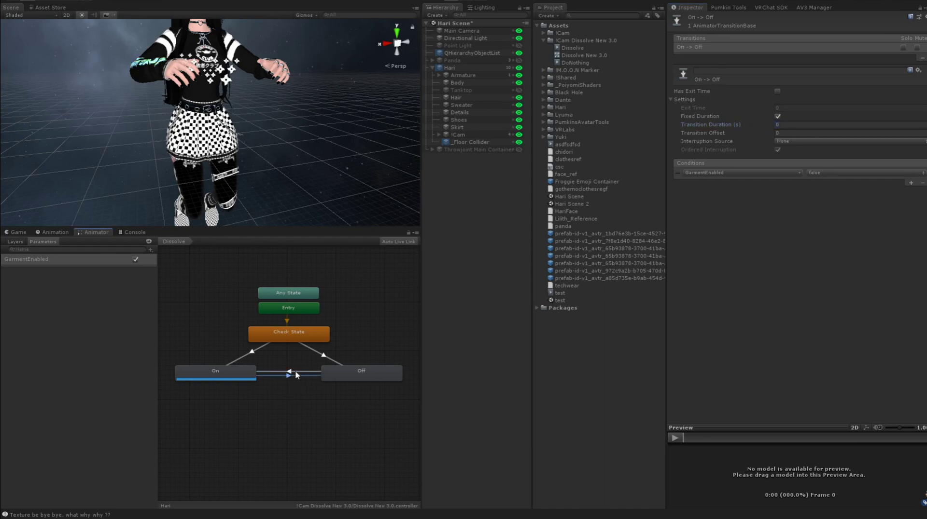
- Preview the Dissolve clip's first two keyframes to compare the skirt's Is Active and Dissolve Alpha values
{"action": "left_click", "coordinate": [53, 233]}
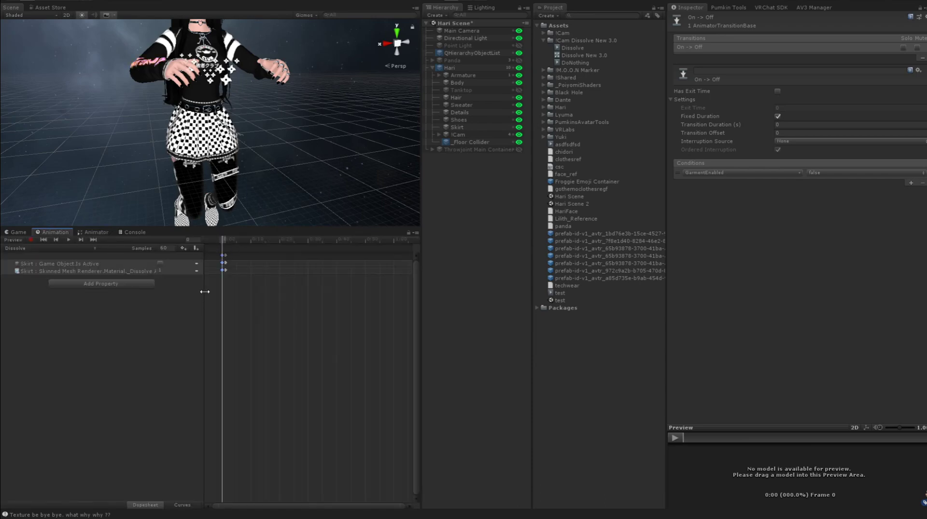
{"action": "left_click_drag", "start_coordinate": [204, 292], "coordinate": [217, 263]}
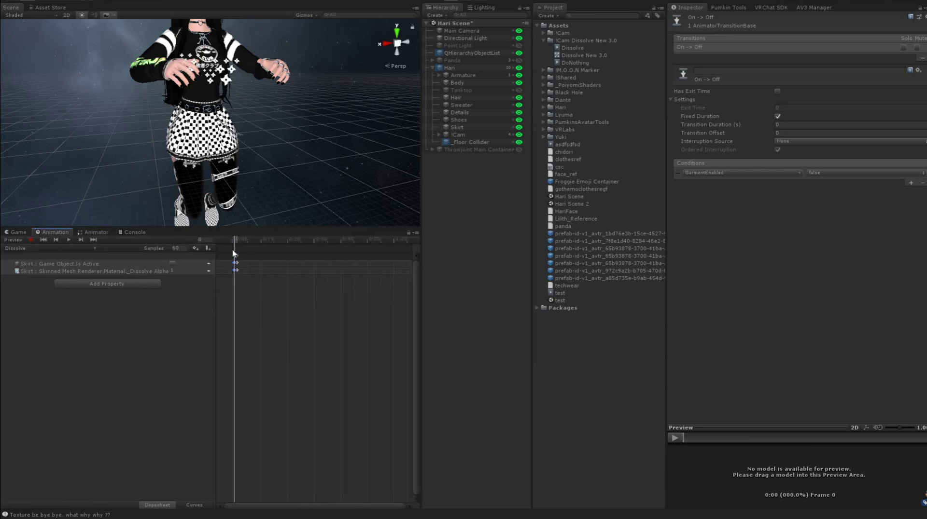
{"action": "left_click", "coordinate": [73, 264]}
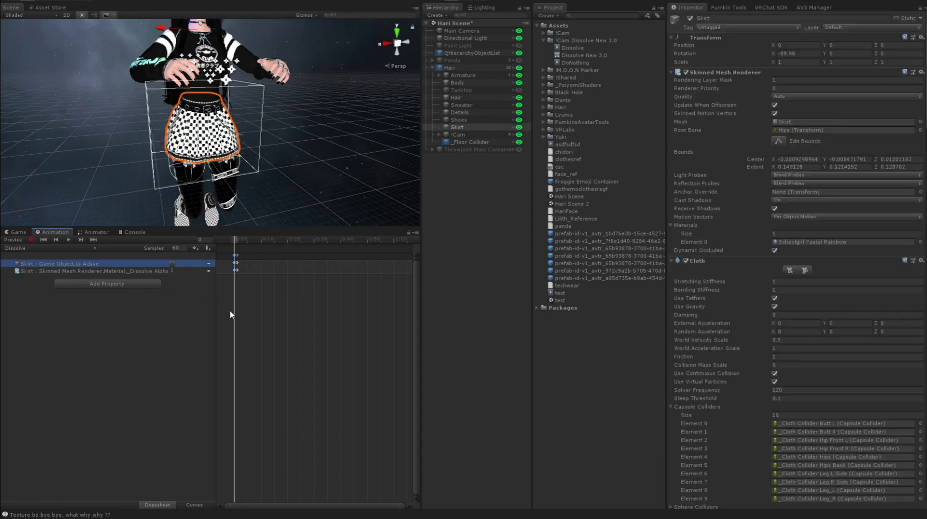
{"action": "left_click", "coordinate": [233, 245]}
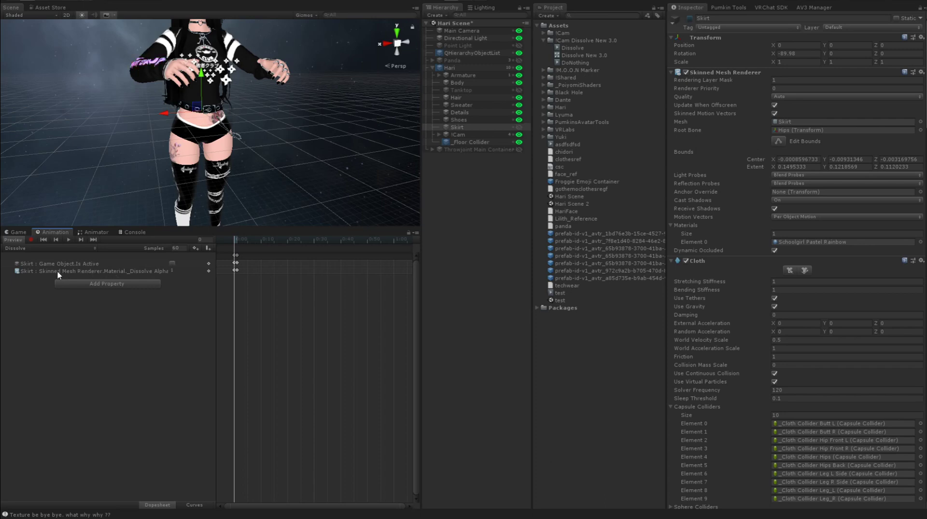
{"action": "left_click", "coordinate": [236, 240]}
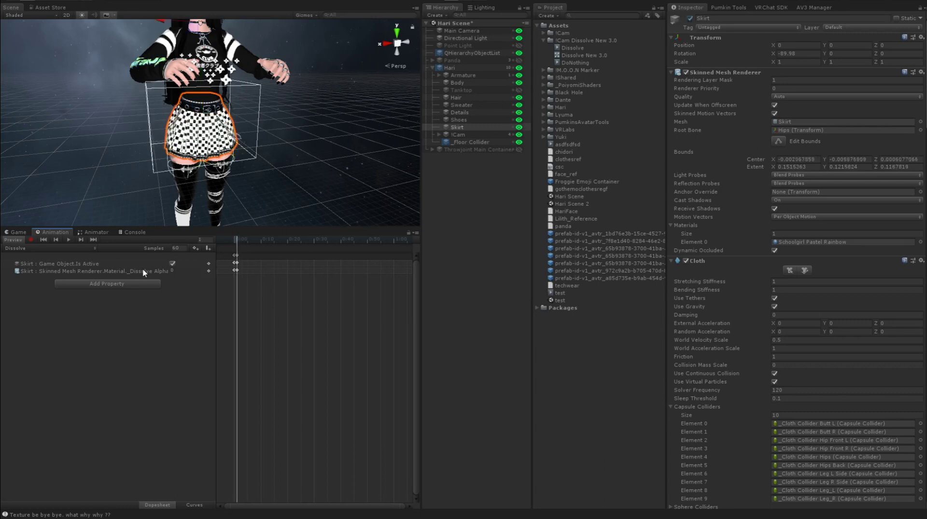
{"action": "left_click", "coordinate": [235, 239]}
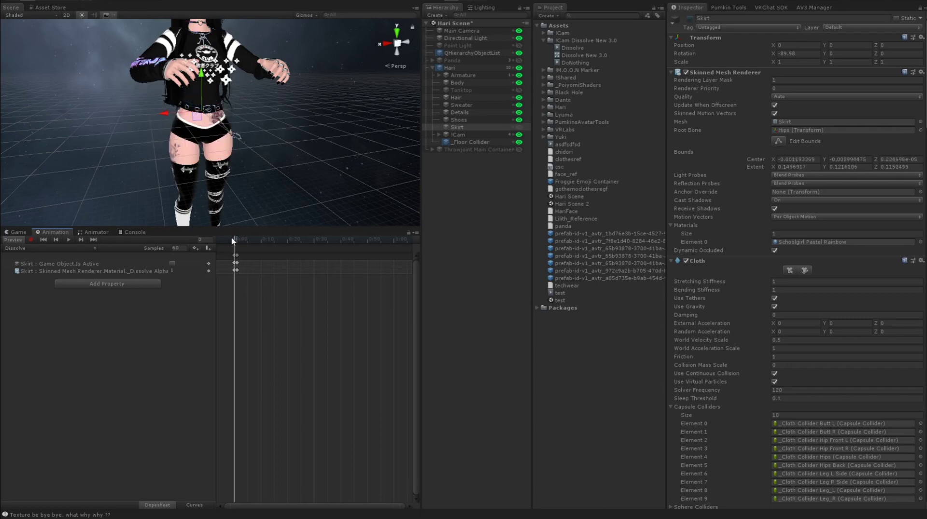
- Turn off the clip preview and toggle GarmentEnabled in the animator to retest the skirt with zero-duration transitions
{"action": "left_click", "coordinate": [108, 232]}
{"action": "left_click", "coordinate": [53, 233]}
{"action": "left_click", "coordinate": [13, 239]}
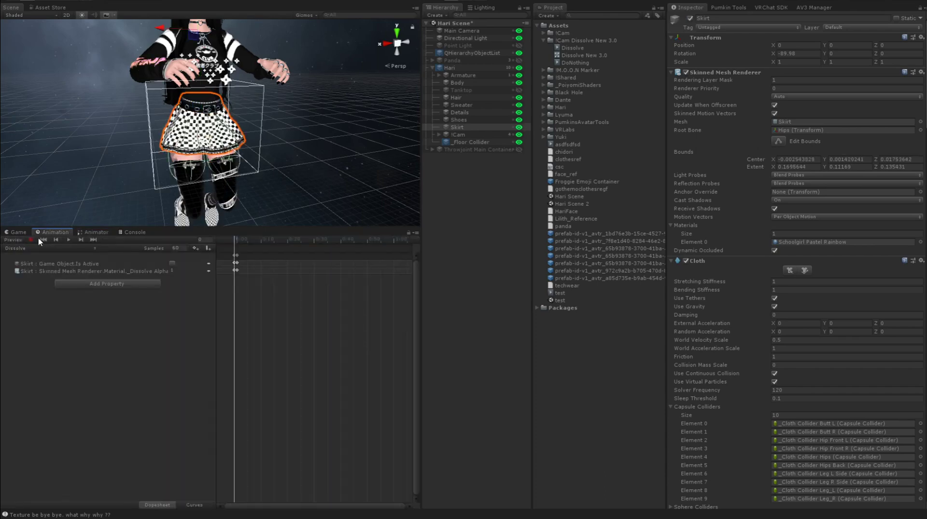
{"action": "left_click", "coordinate": [96, 232]}
{"action": "left_click", "coordinate": [136, 260]}
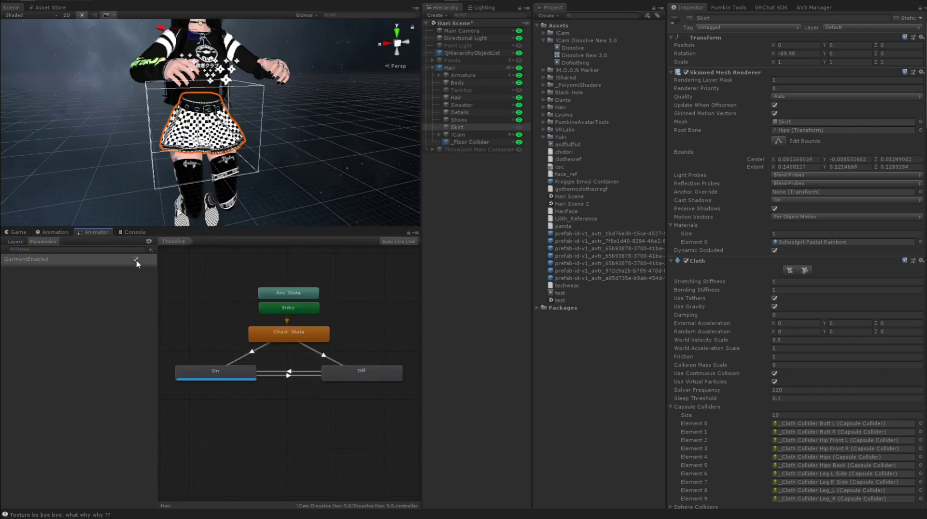
- Set the duration of both the Off to On and On to Off transitions to 0.2 seconds
{"action": "left_click", "coordinate": [290, 373]}
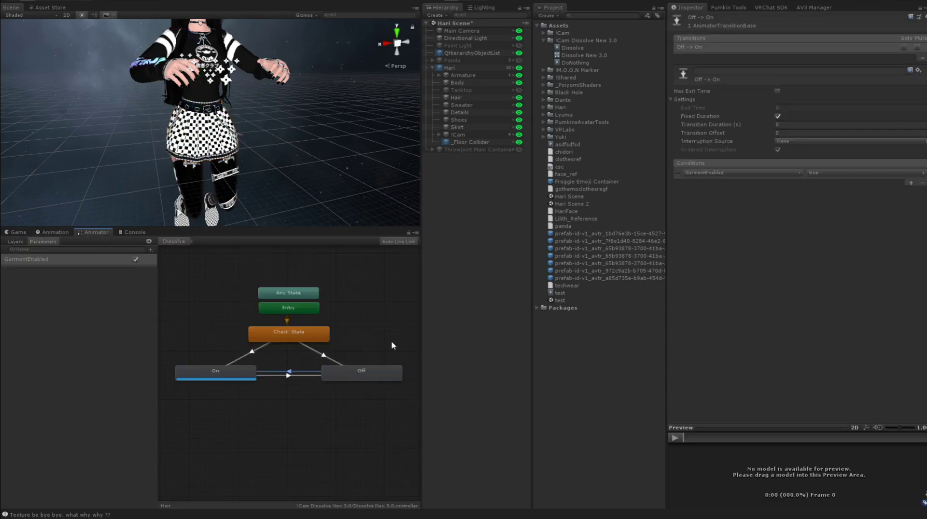
{"action": "left_click", "coordinate": [782, 125]}
{"action": "type", "text": "0.2"}
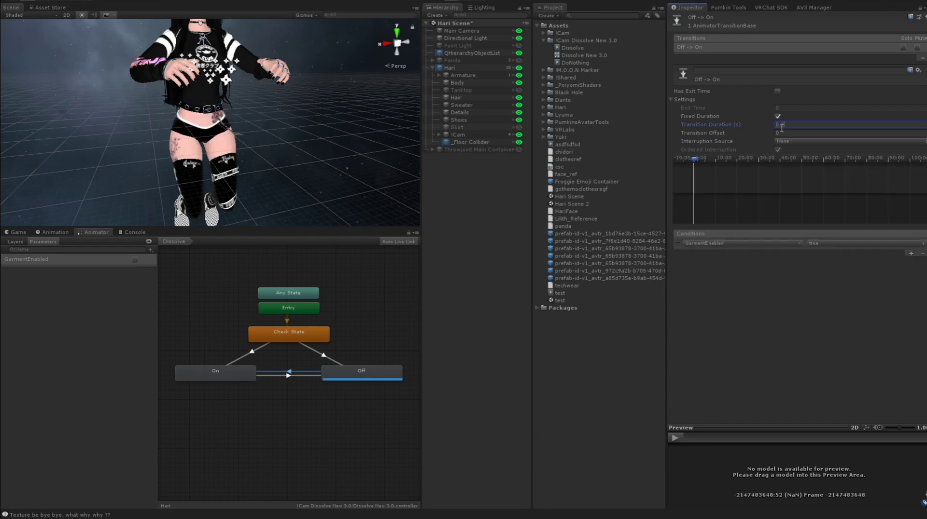
{"action": "left_click", "coordinate": [305, 375]}
{"action": "left_click", "coordinate": [786, 126]}
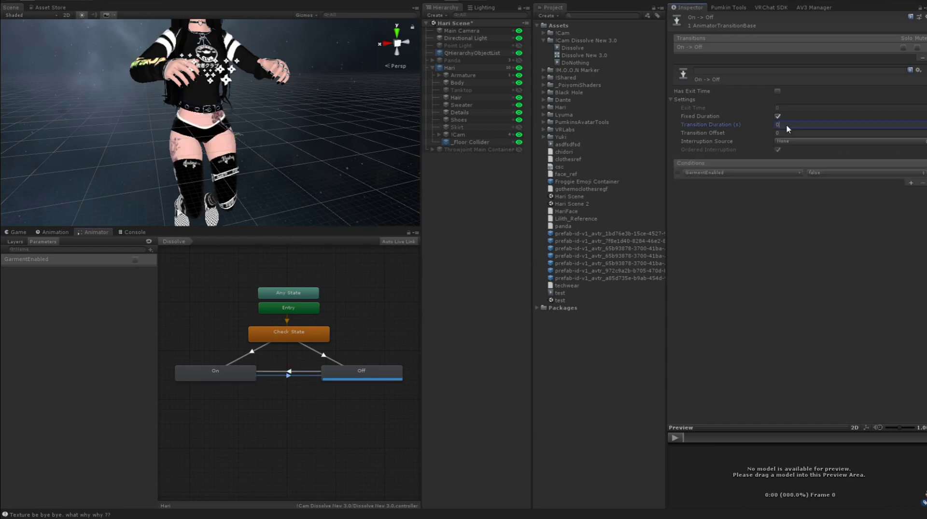
{"action": "type", "text": ".2"}
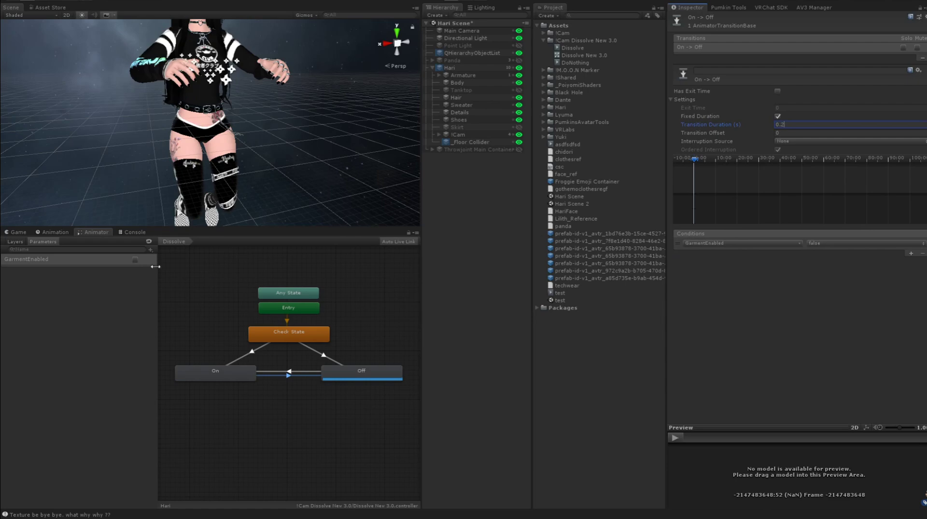
- Enlarge the scene view and toggle GarmentEnabled repeatedly to watch the skirt dissolve with the 0.2-second transitions
{"action": "left_click", "coordinate": [136, 260]}
{"action": "left_click", "coordinate": [280, 186]}
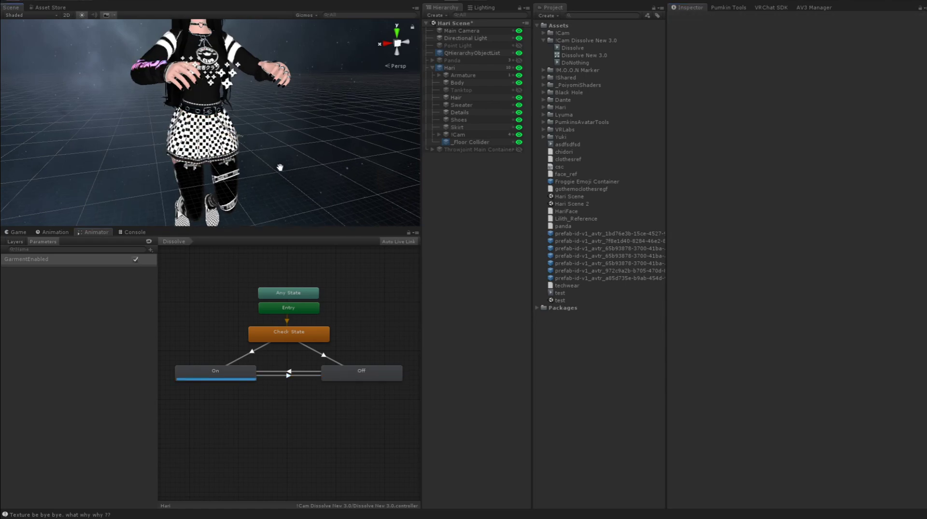
{"action": "left_click_drag", "start_coordinate": [281, 230], "coordinate": [288, 319]}
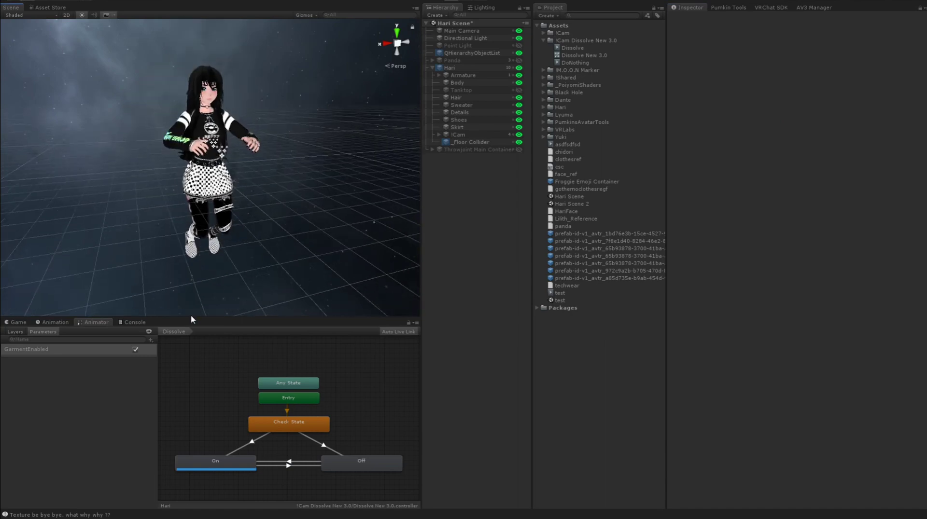
{"action": "left_click", "coordinate": [136, 350]}
{"action": "left_click", "coordinate": [135, 350]}
{"action": "left_click", "coordinate": [136, 350]}
{"action": "left_click", "coordinate": [136, 350]}
{"action": "middle_click_drag", "start_coordinate": [296, 198], "coordinate": [290, 194]}
{"action": "scroll", "coordinate": [291, 198], "scroll_direction": "up", "scroll_amount": 3}
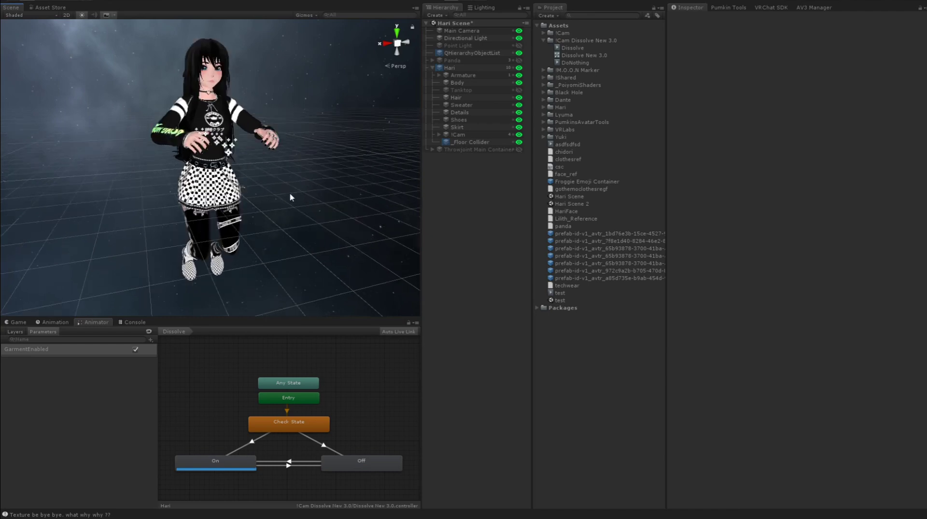